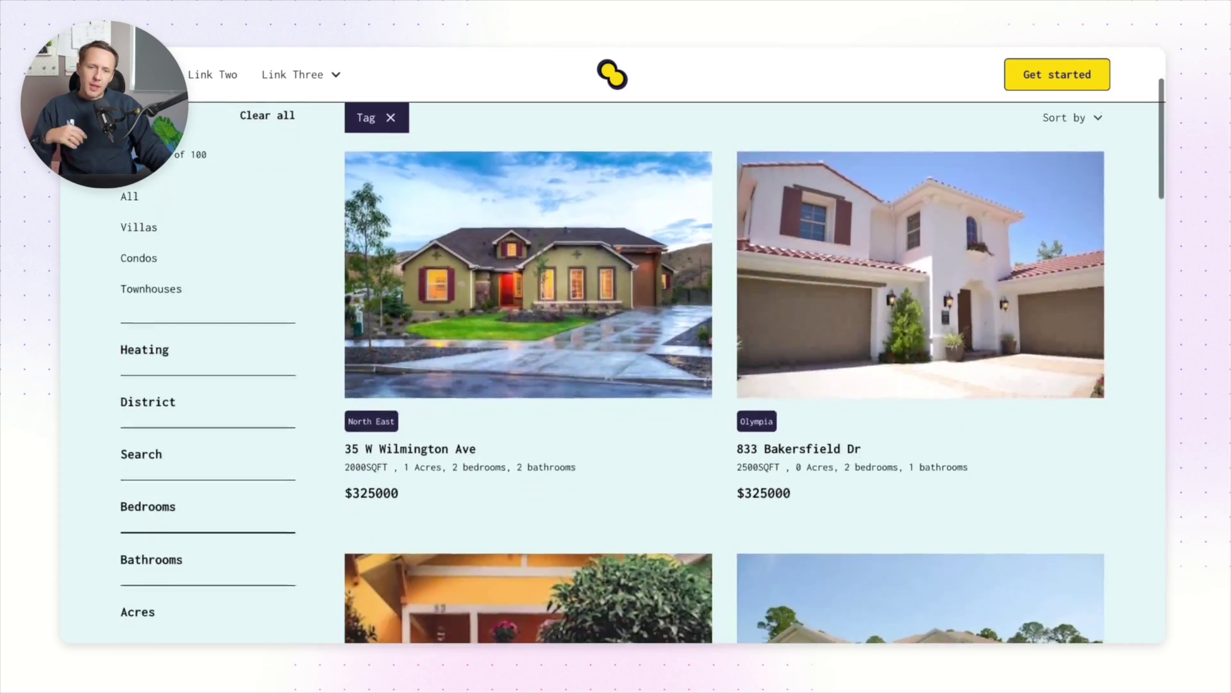
{"action": "scroll", "coordinate": [613, 372], "scroll_direction": "down", "scroll_amount": 5}
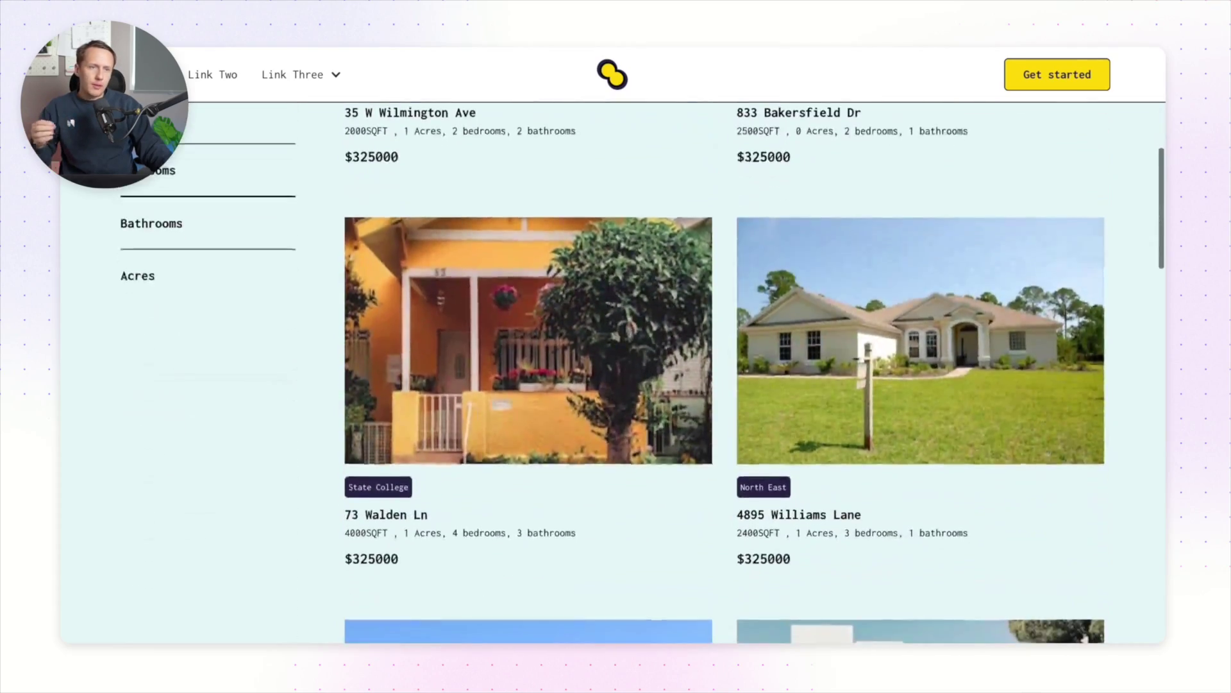
{"action": "scroll", "coordinate": [613, 372], "scroll_direction": "down", "scroll_amount": 6}
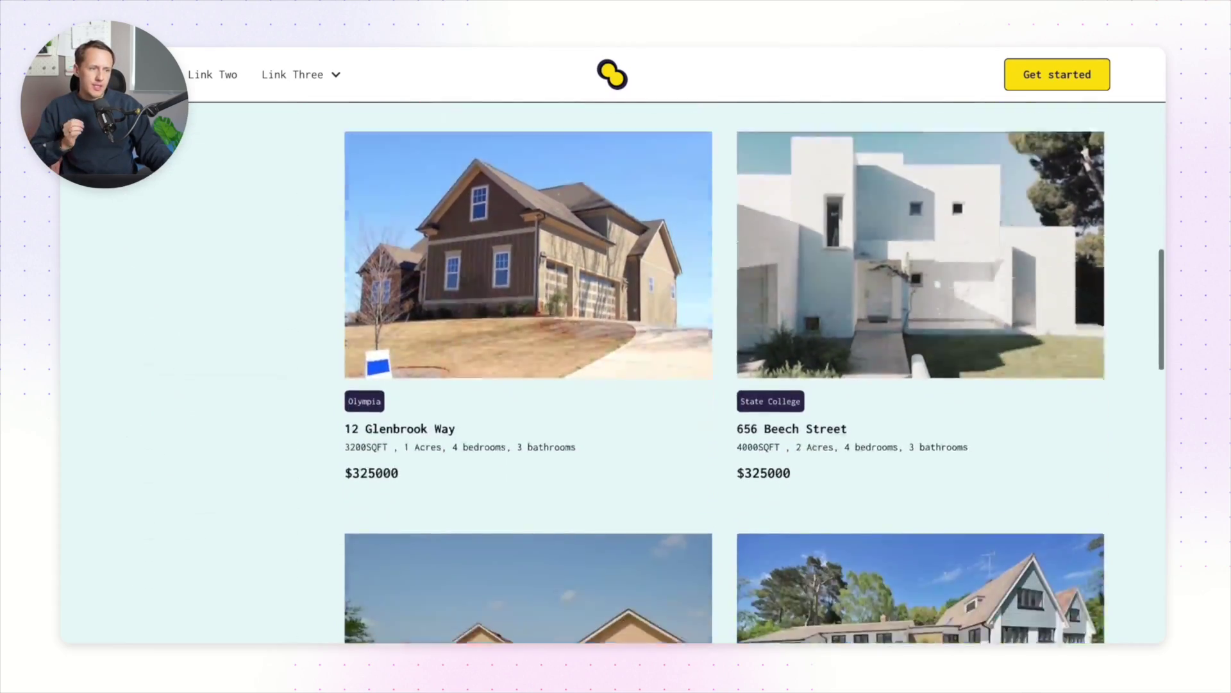
{"action": "scroll", "coordinate": [613, 372], "scroll_direction": "down", "scroll_amount": 3}
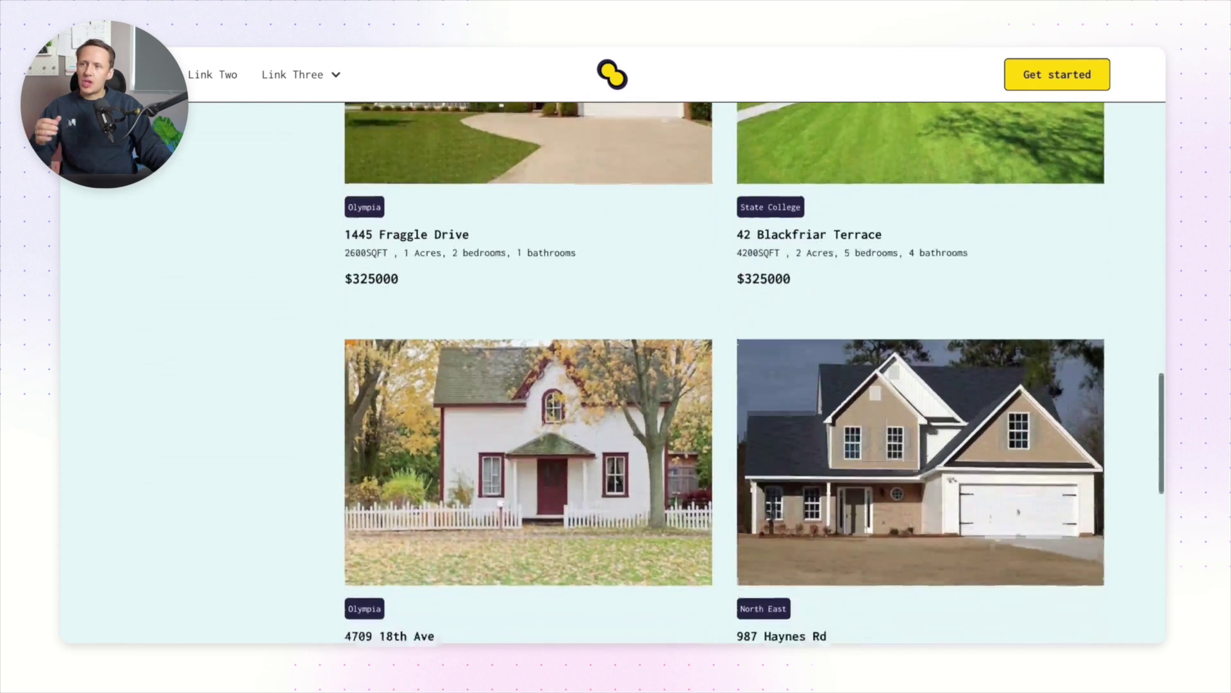
{"action": "scroll", "coordinate": [613, 372], "scroll_direction": "down", "scroll_amount": 7}
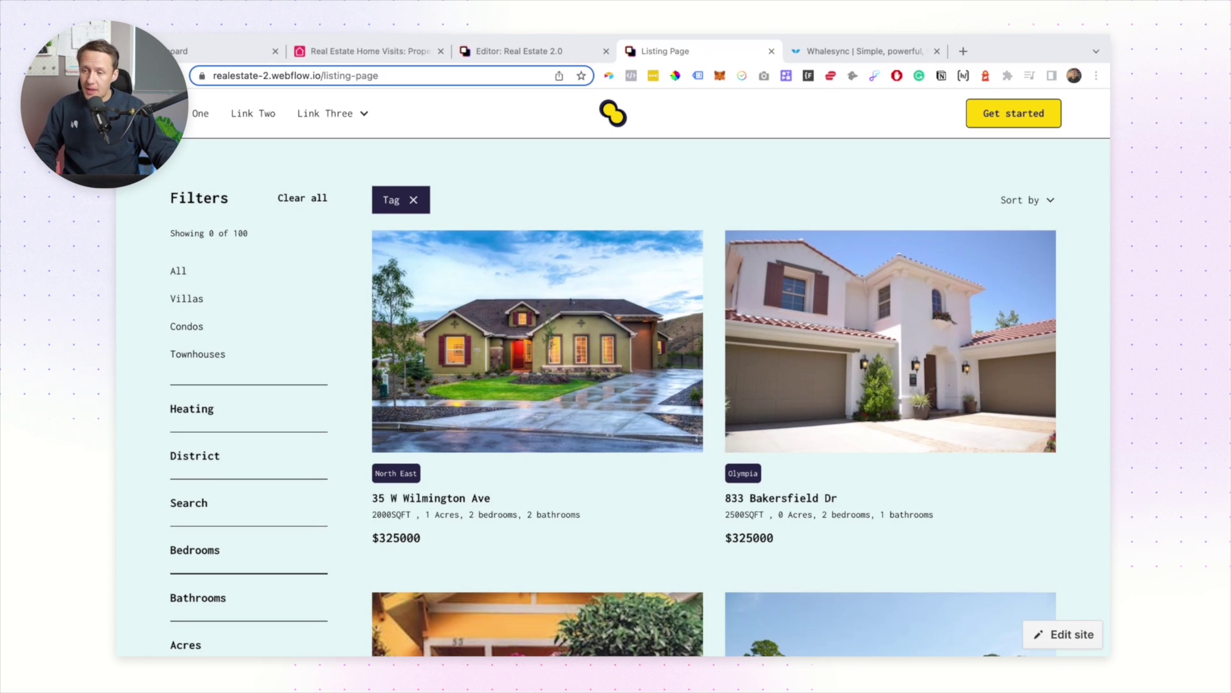
{"action": "scroll", "coordinate": [615, 385], "scroll_direction": "down", "scroll_amount": 2}
{"action": "scroll", "coordinate": [616, 385], "scroll_direction": "up", "scroll_amount": 3}
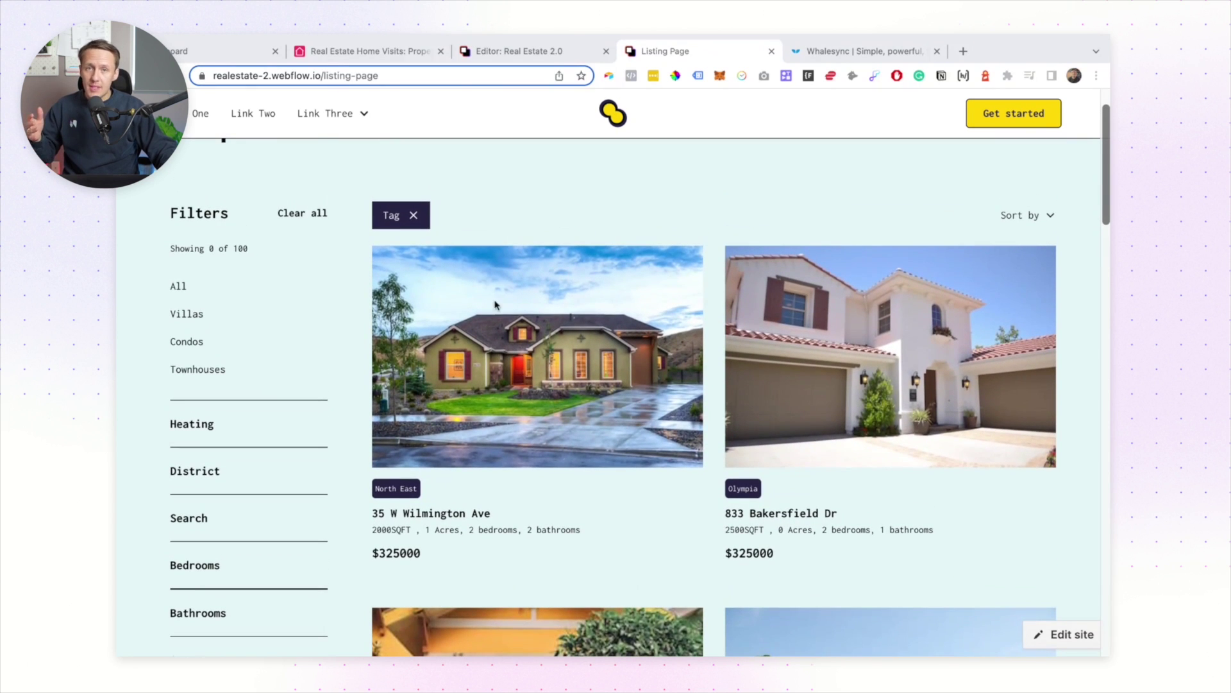
{"action": "left_click", "coordinate": [333, 50]}
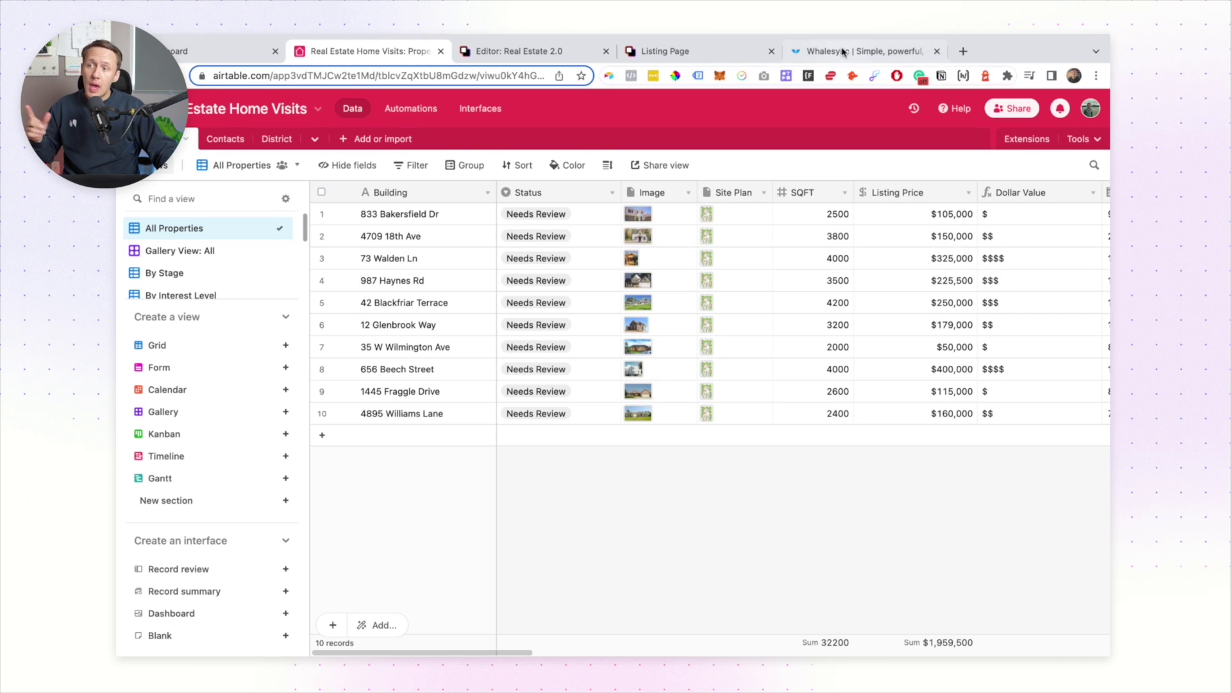
{"action": "left_click", "coordinate": [652, 55]}
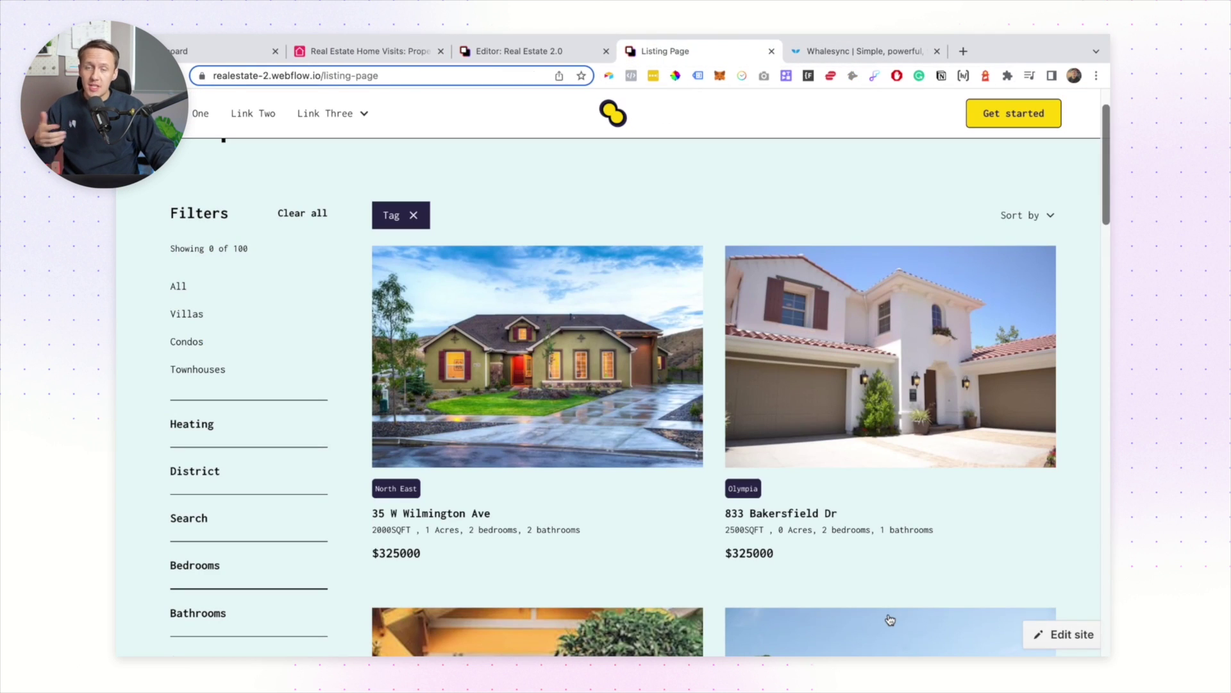
{"action": "left_click", "coordinate": [1056, 637]}
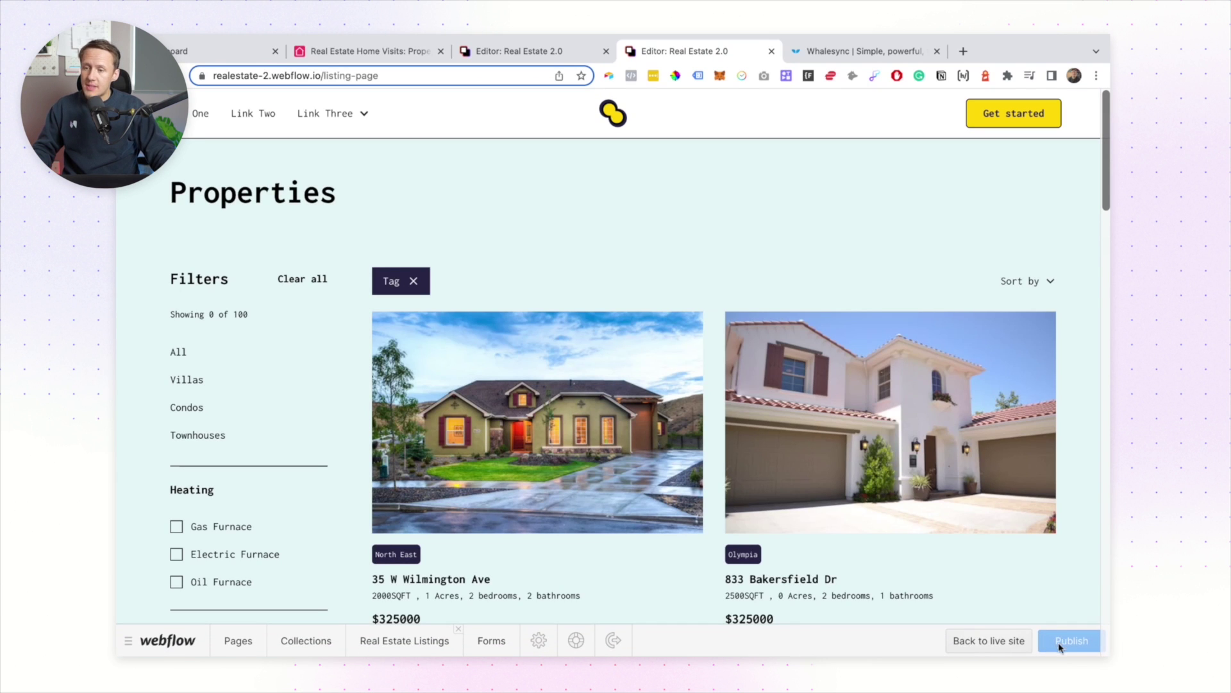
{"action": "left_click", "coordinate": [306, 640]}
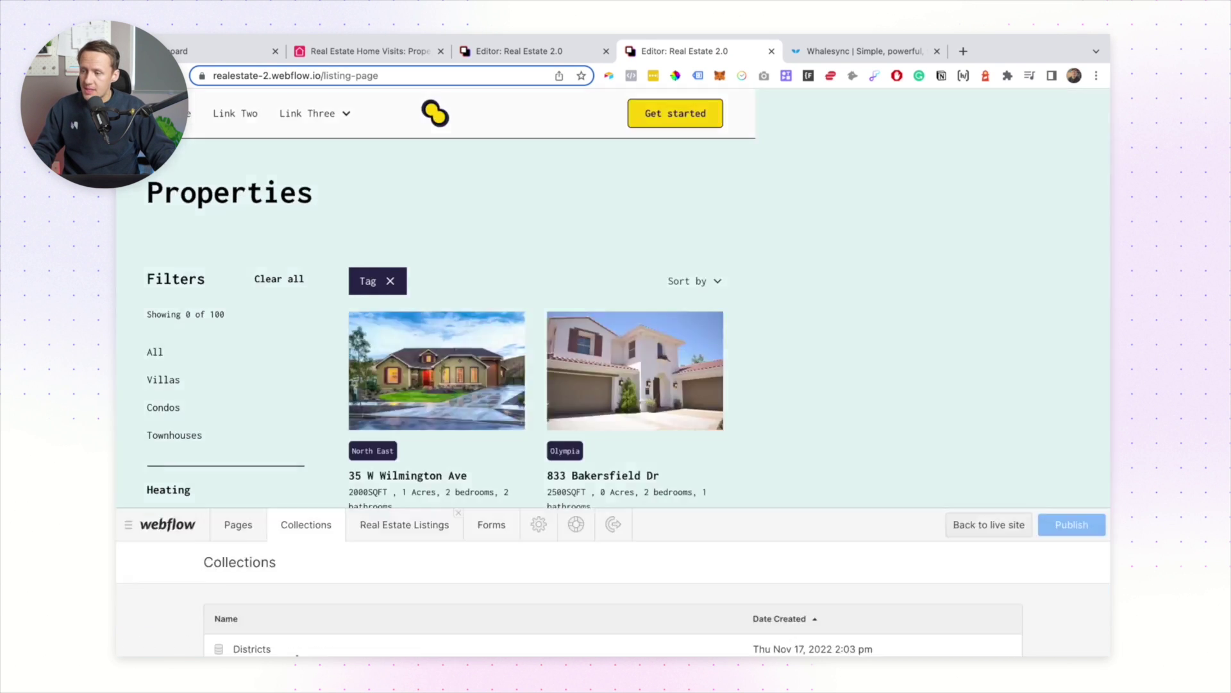
{"action": "left_click", "coordinate": [317, 317]}
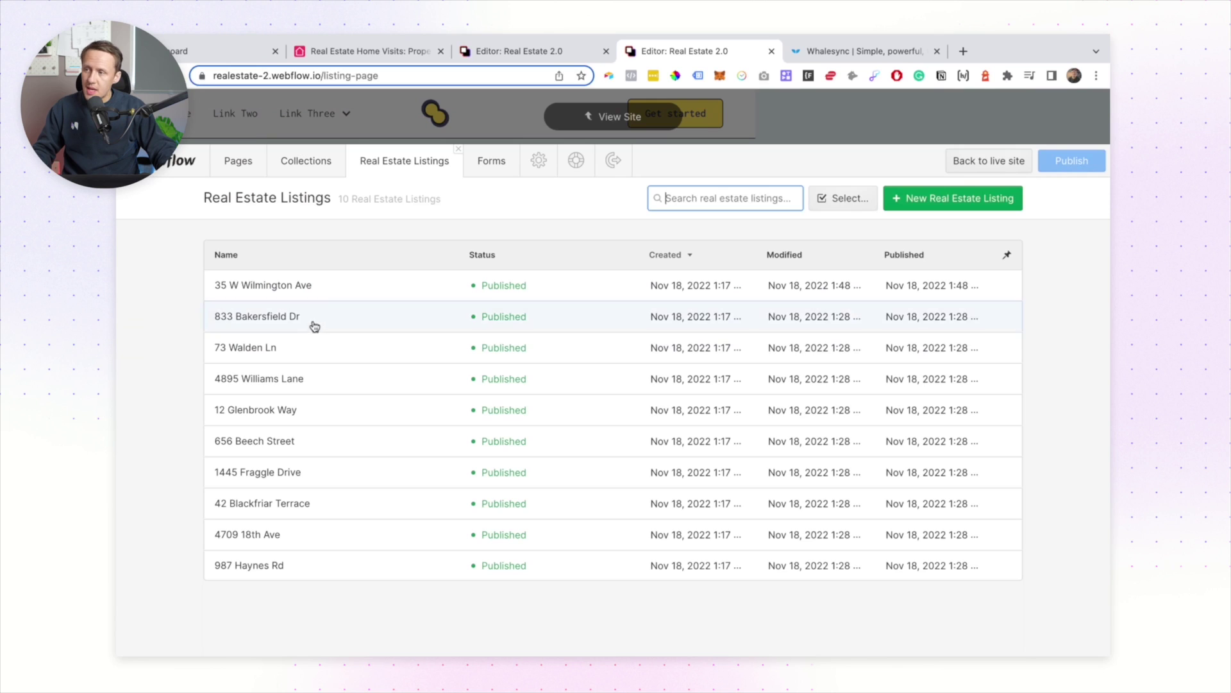
{"action": "left_click", "coordinate": [312, 285]}
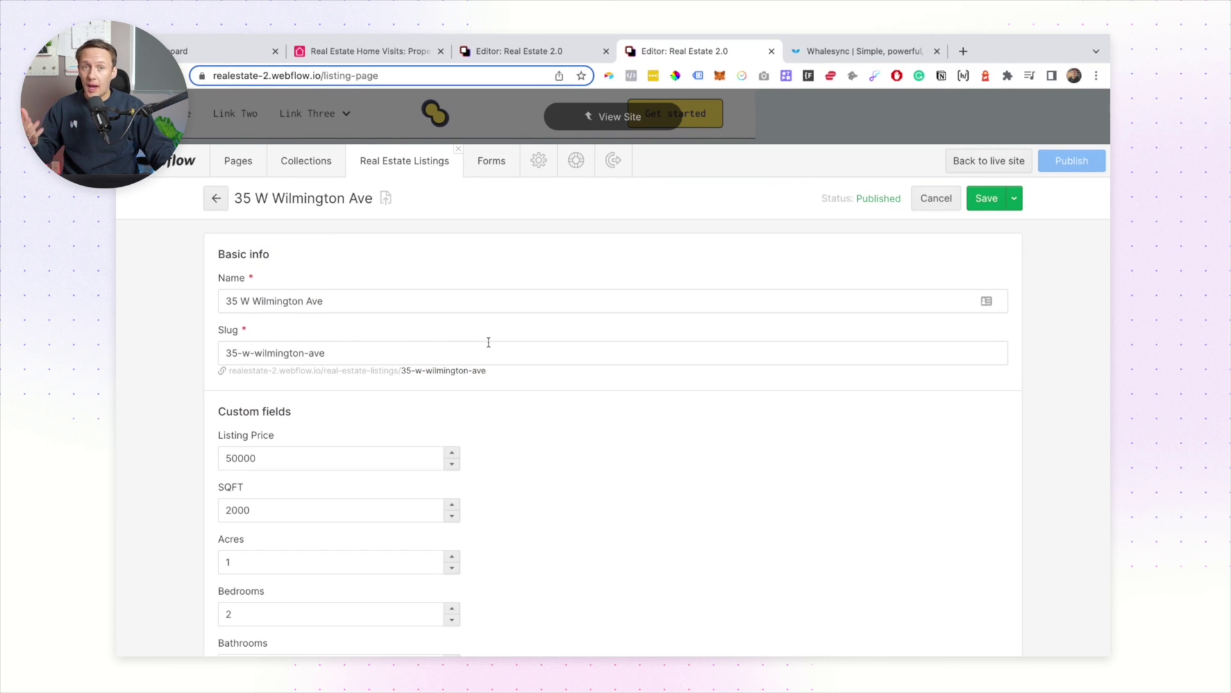
Step: Set SQFT to 2500, Heating to Gas Furnace and Cooling to No Cooling
{"action": "scroll", "coordinate": [489, 342], "scroll_direction": "down", "scroll_amount": 3}
{"action": "left_click", "coordinate": [238, 373]}
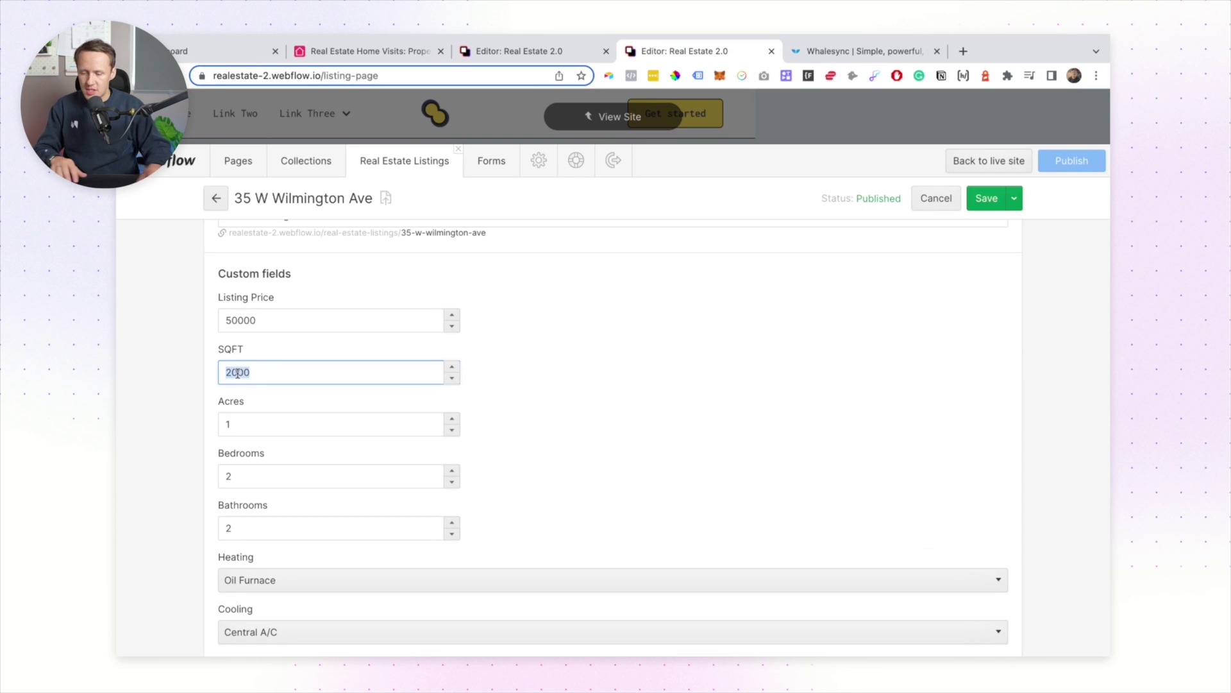
{"action": "type", "text": "2"}
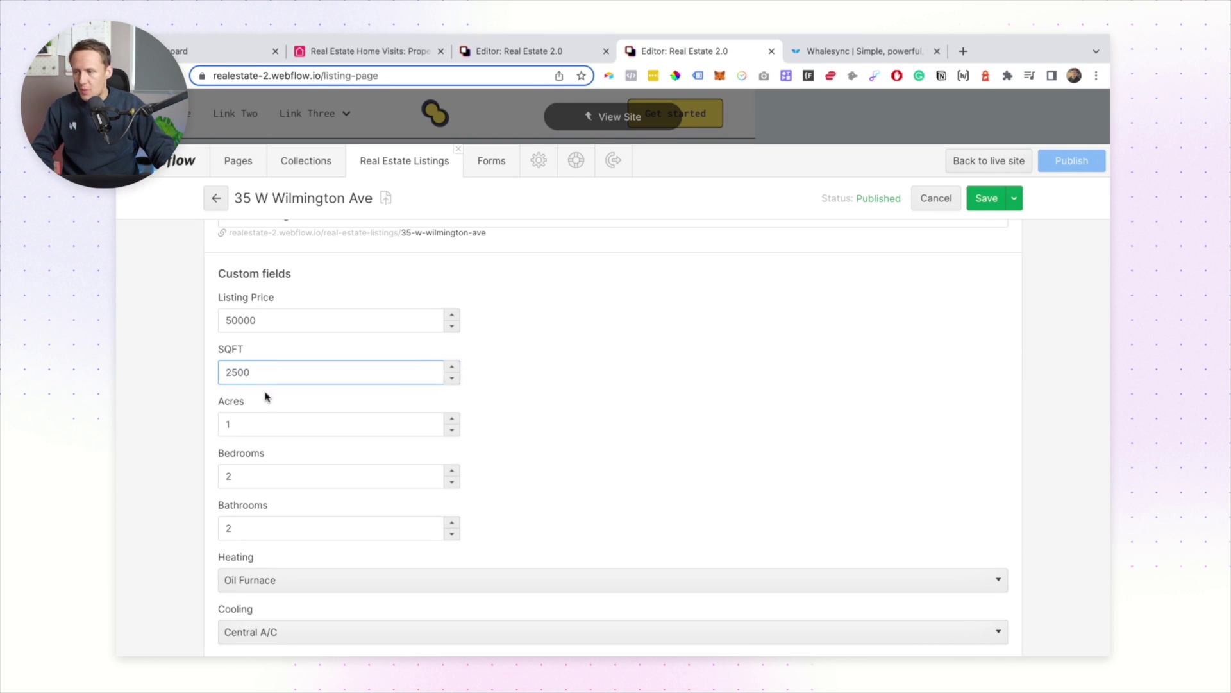
{"action": "type", "text": "500"}
{"action": "scroll", "coordinate": [262, 417], "scroll_direction": "down", "scroll_amount": 4}
{"action": "left_click", "coordinate": [280, 394]}
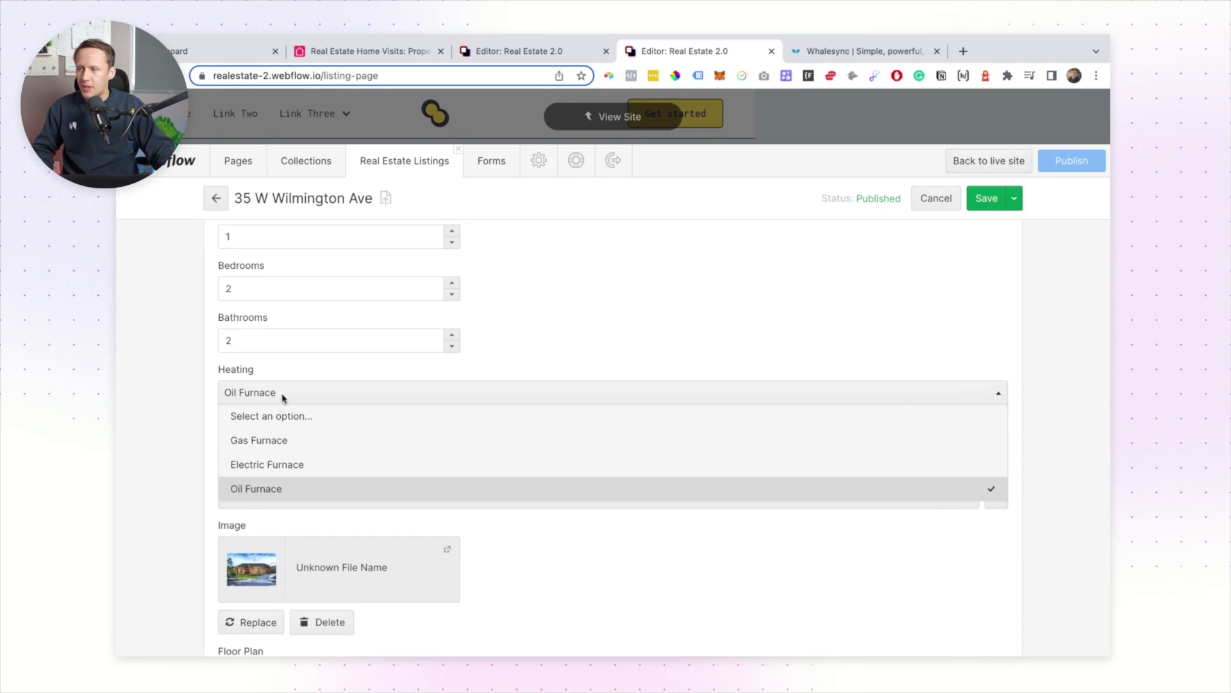
{"action": "left_click", "coordinate": [277, 440]}
{"action": "left_click", "coordinate": [286, 444]}
{"action": "left_click", "coordinate": [288, 446]}
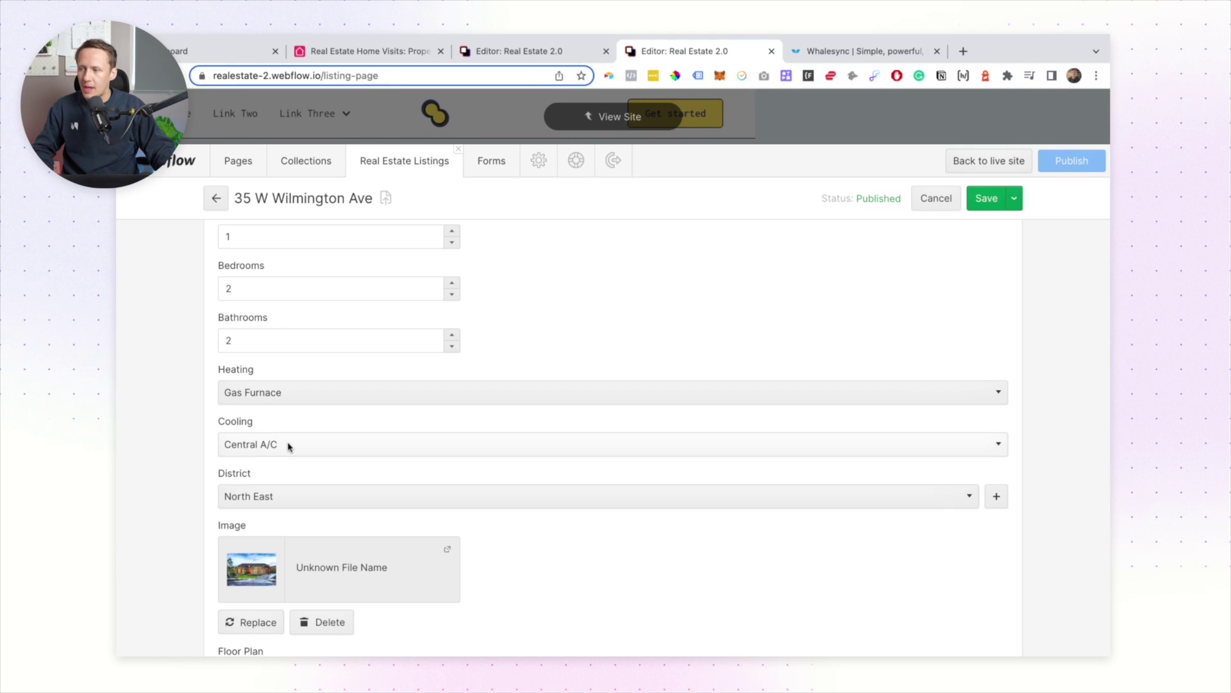
{"action": "left_click", "coordinate": [288, 446]}
{"action": "left_click", "coordinate": [269, 519]}
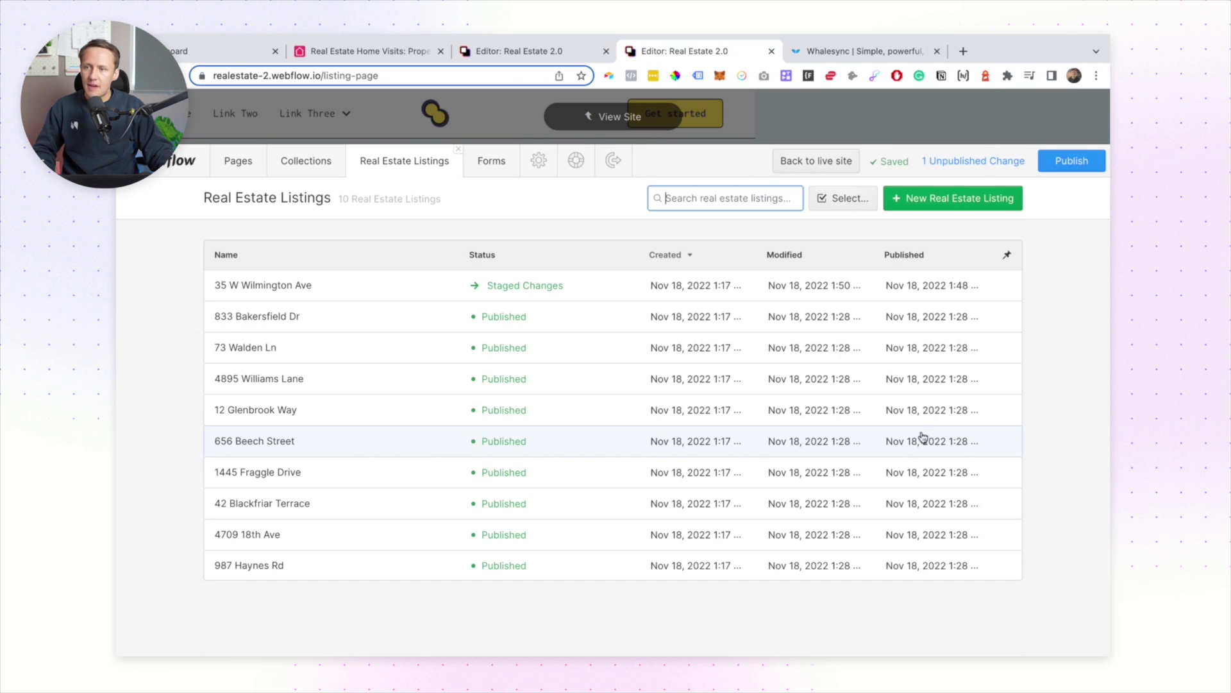
Step: Publish the one staged listing change, then close the success message and Collections panel
{"action": "left_click", "coordinate": [1079, 168]}
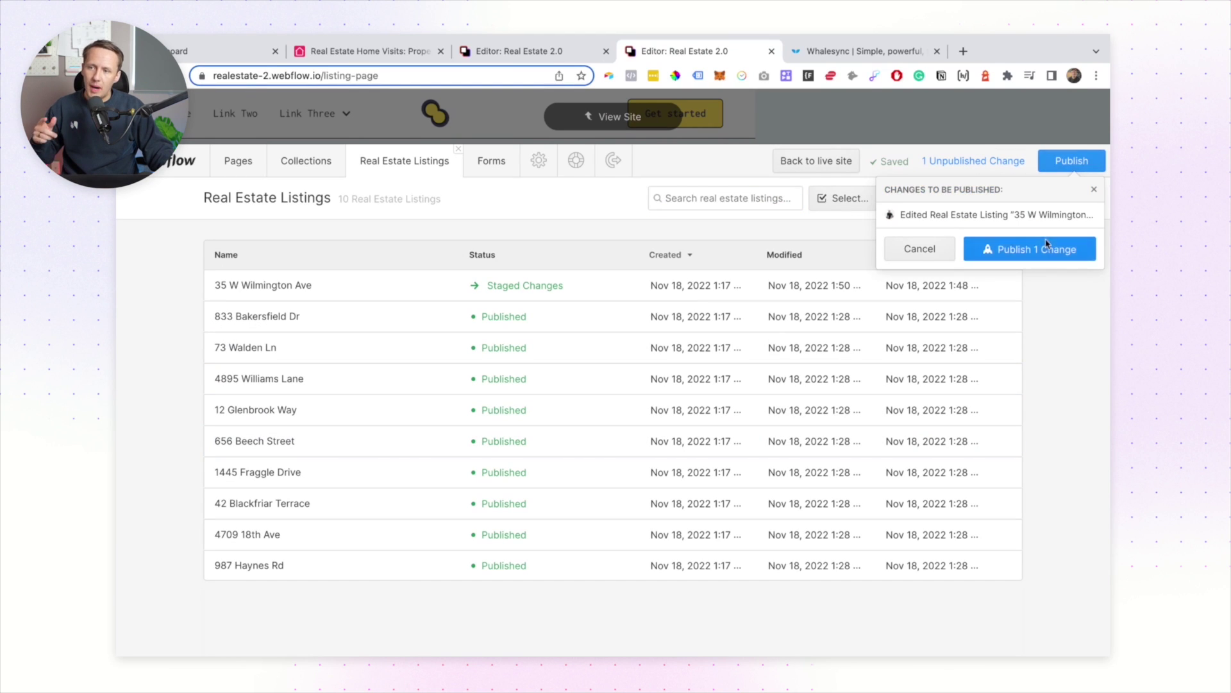
{"action": "left_click", "coordinate": [1052, 249]}
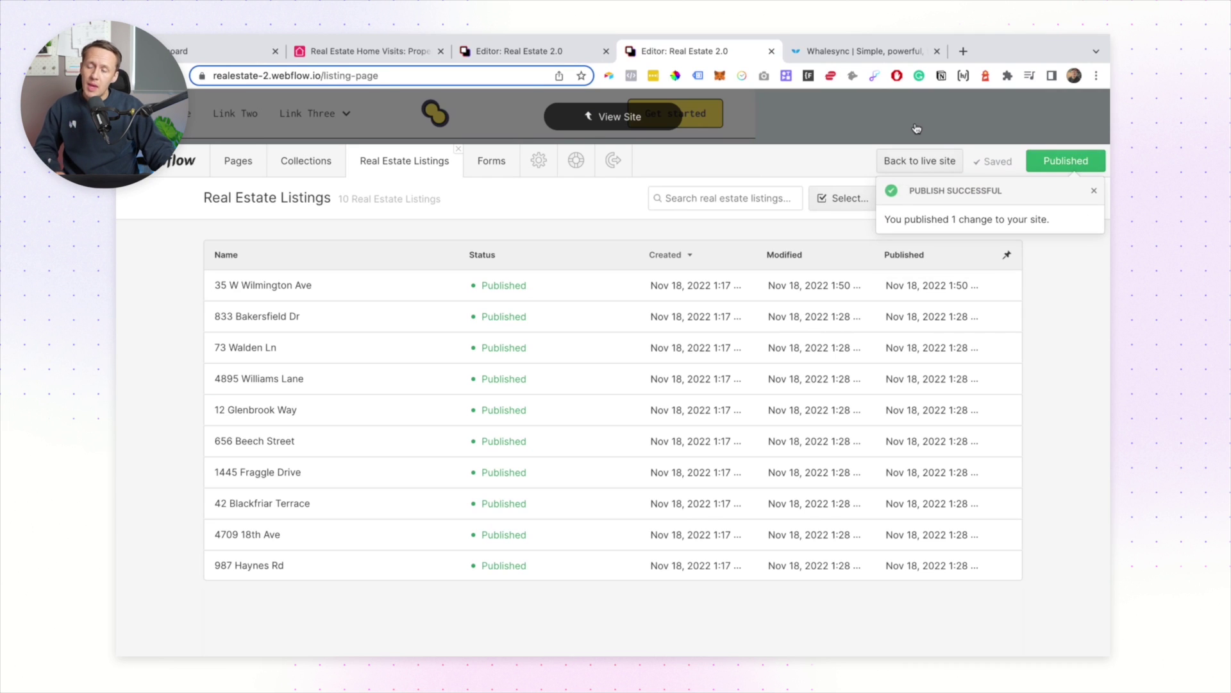
{"action": "left_click", "coordinate": [1095, 192]}
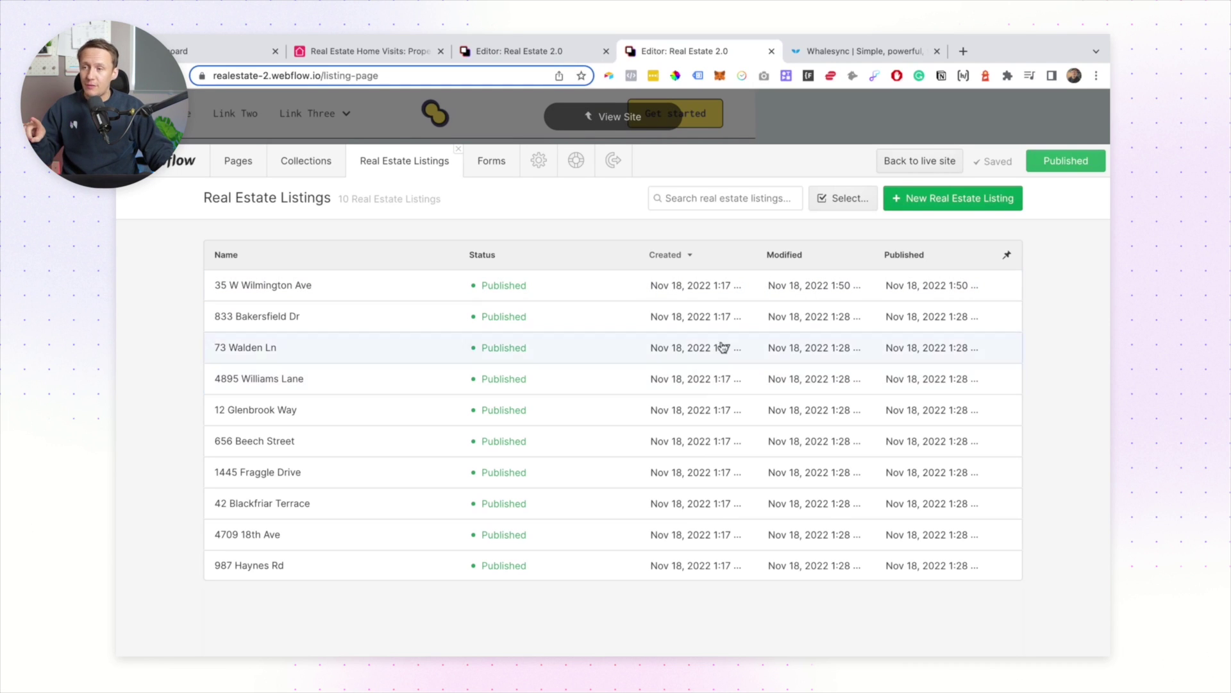
{"action": "left_click", "coordinate": [921, 121]}
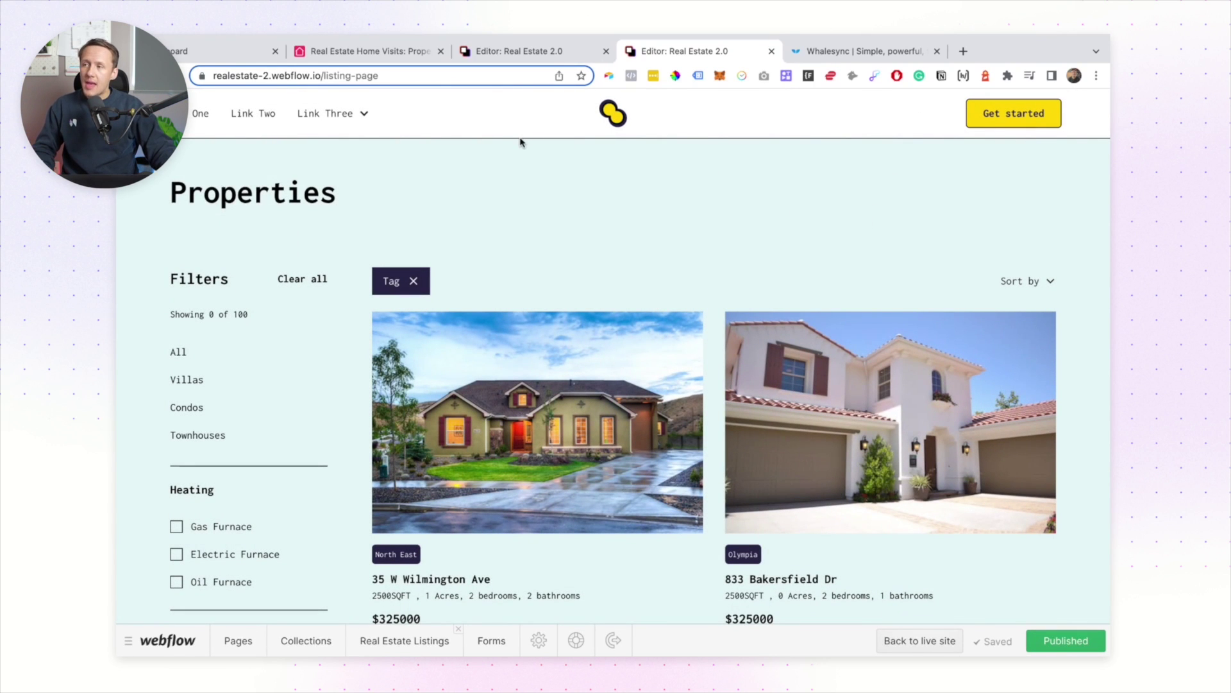
{"action": "left_click", "coordinate": [334, 51]}
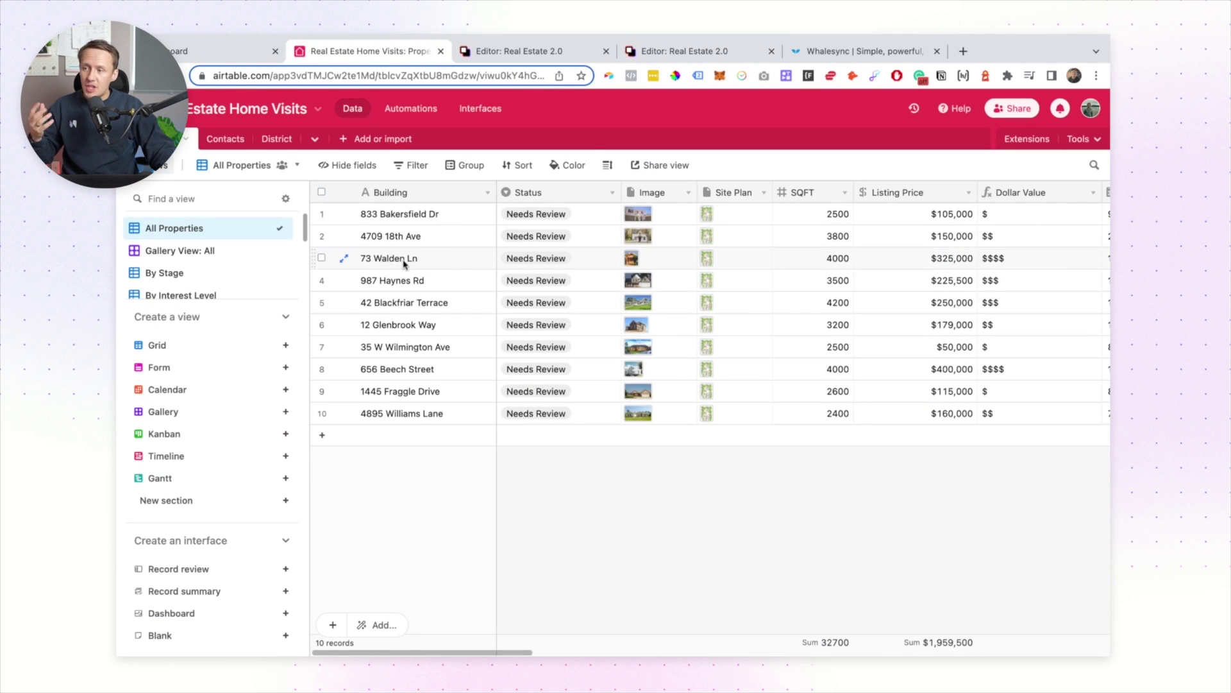
{"action": "mouse_move", "coordinate": [887, 38]}
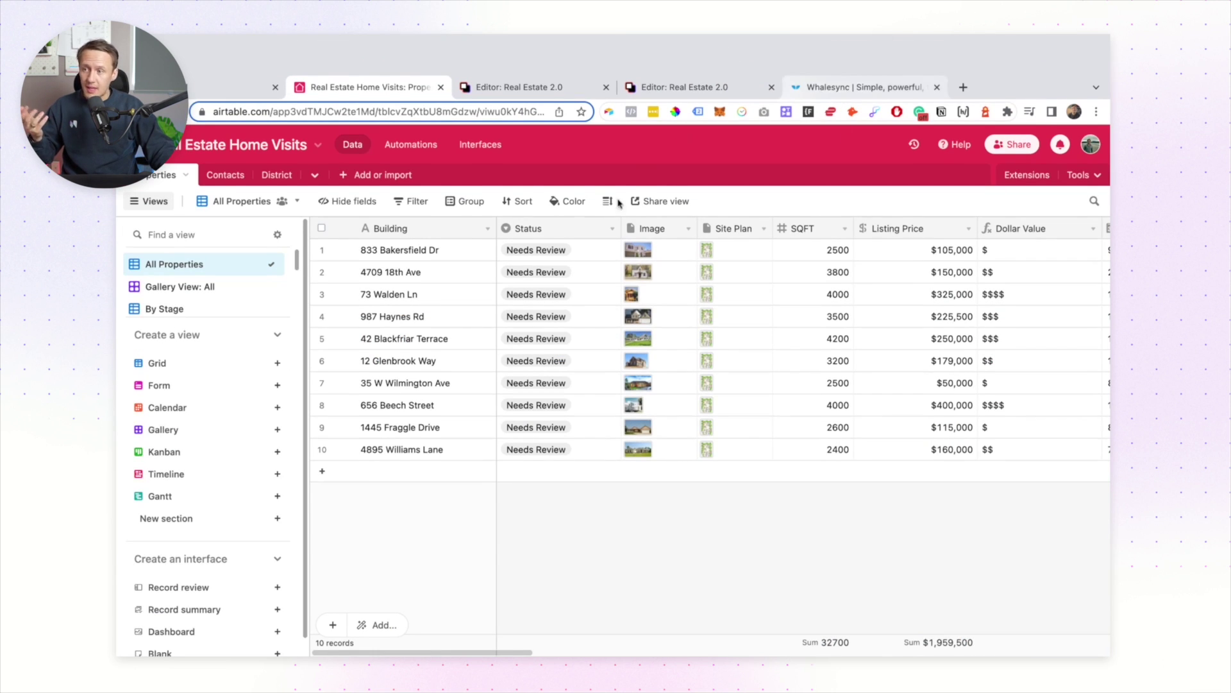
{"action": "left_click", "coordinate": [826, 218]}
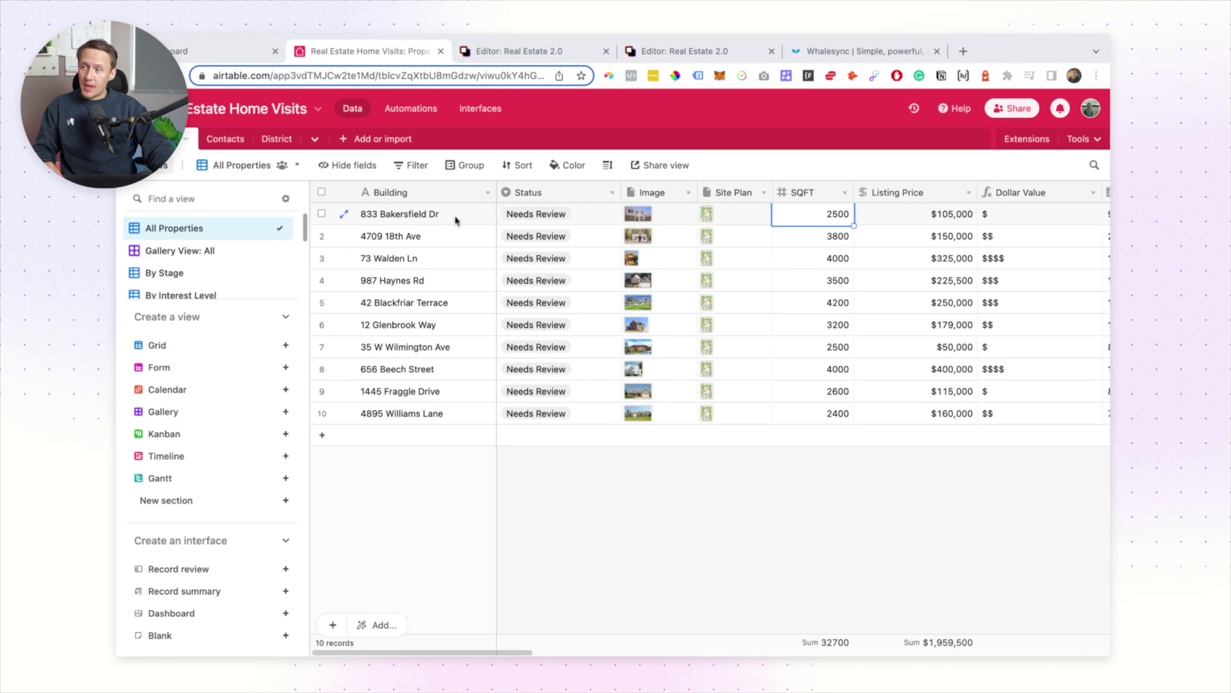
{"action": "left_click", "coordinate": [407, 218]}
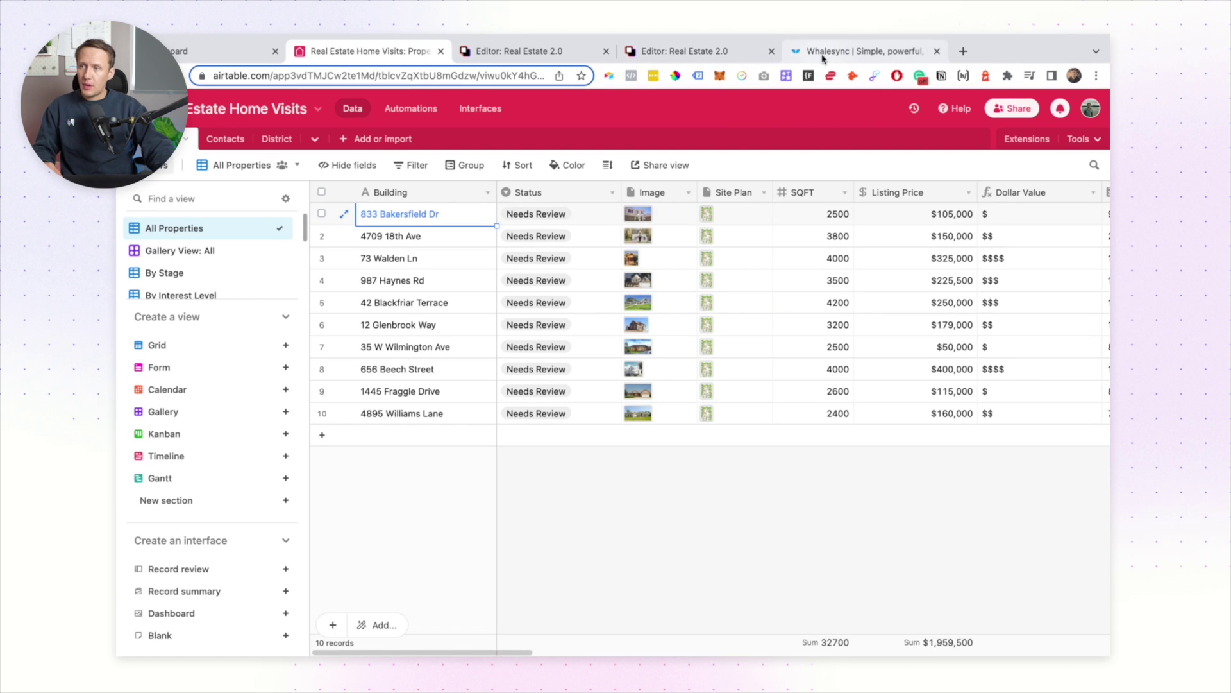
{"action": "left_click", "coordinate": [683, 55]}
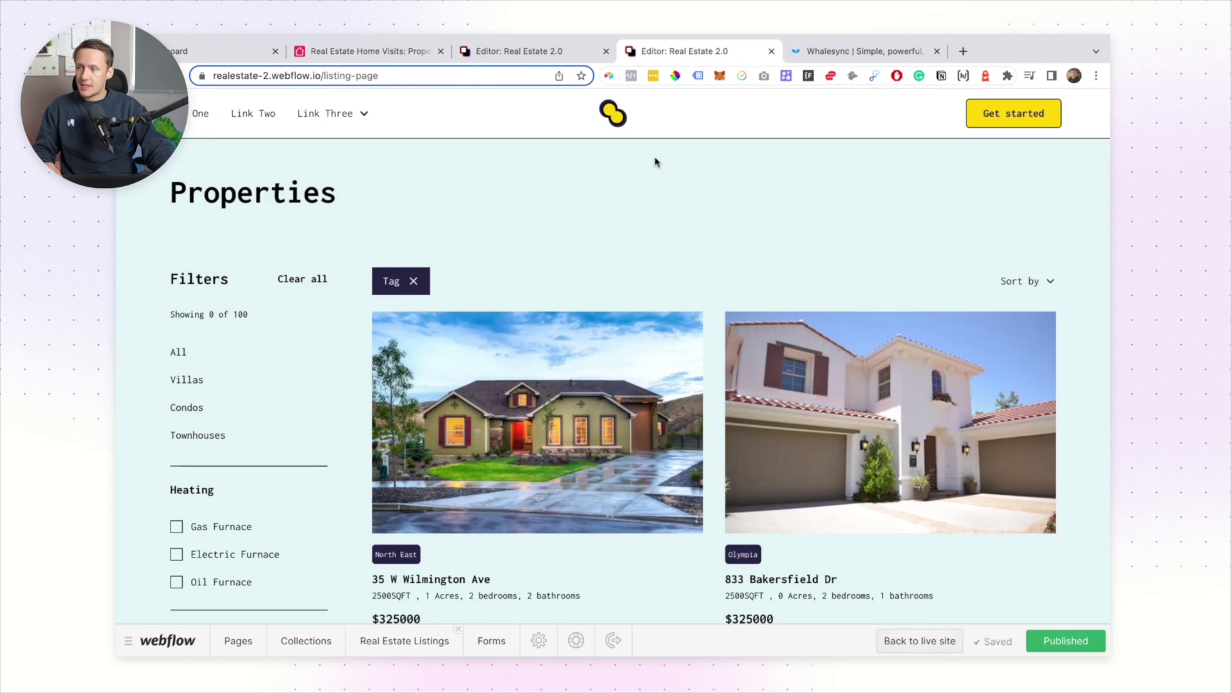
{"action": "scroll", "coordinate": [703, 311], "scroll_direction": "down", "scroll_amount": 3}
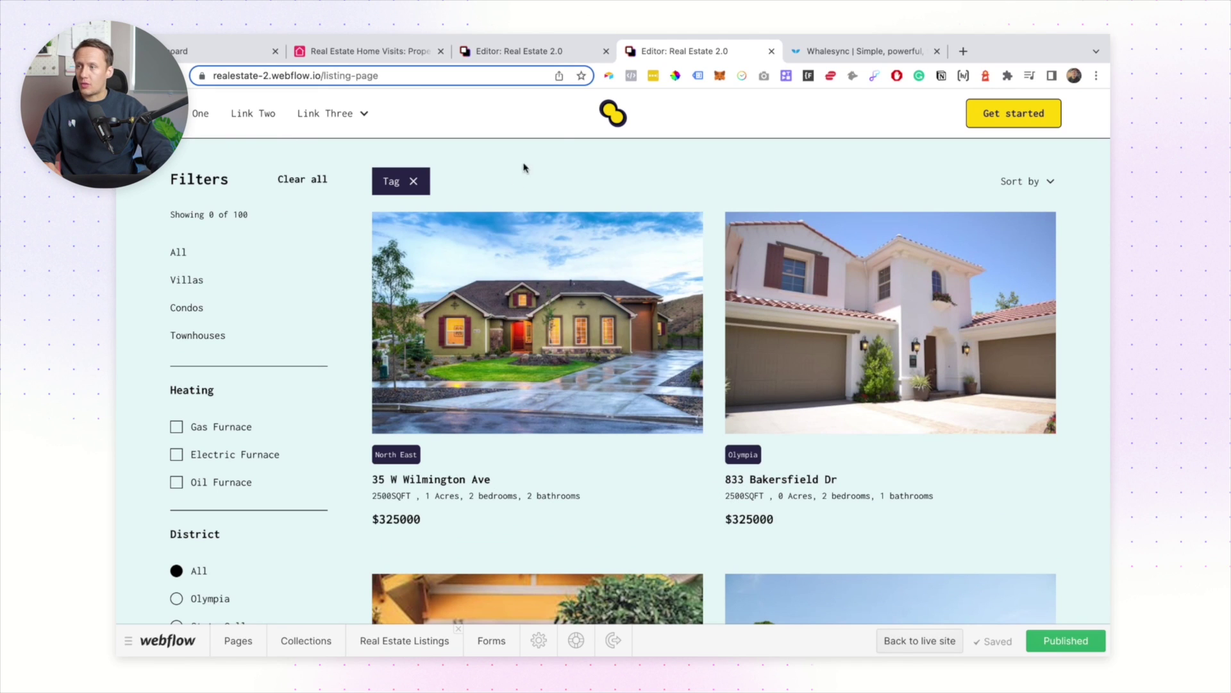
{"action": "left_click", "coordinate": [339, 56]}
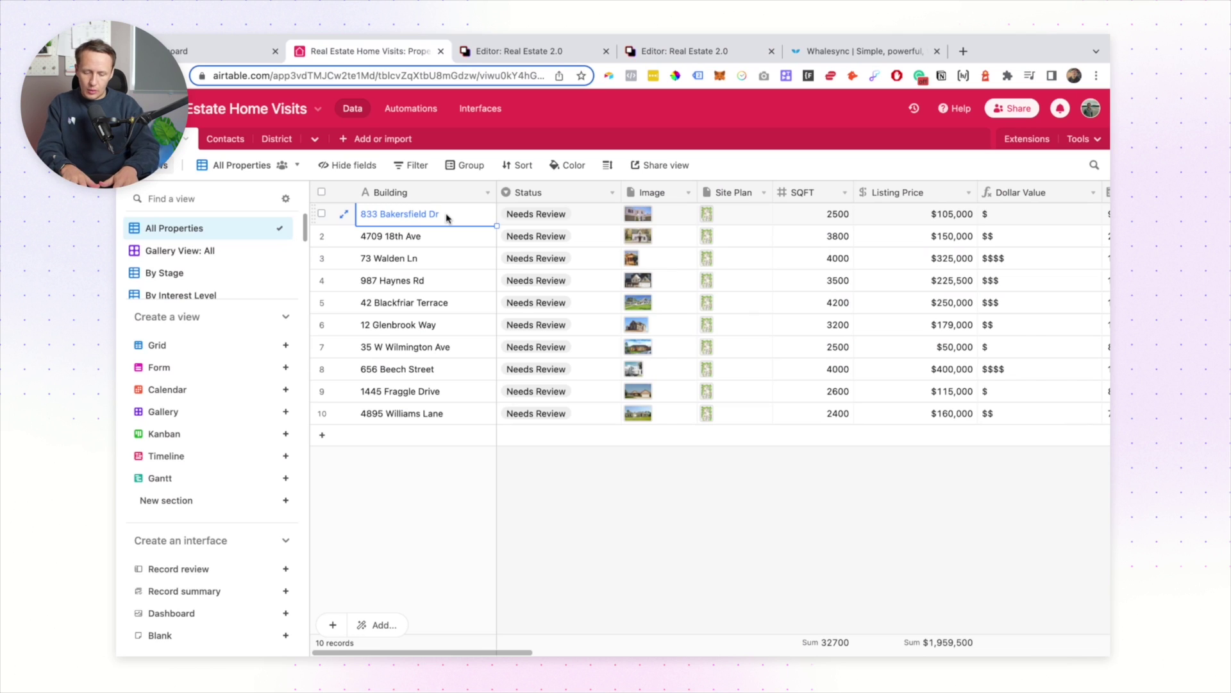
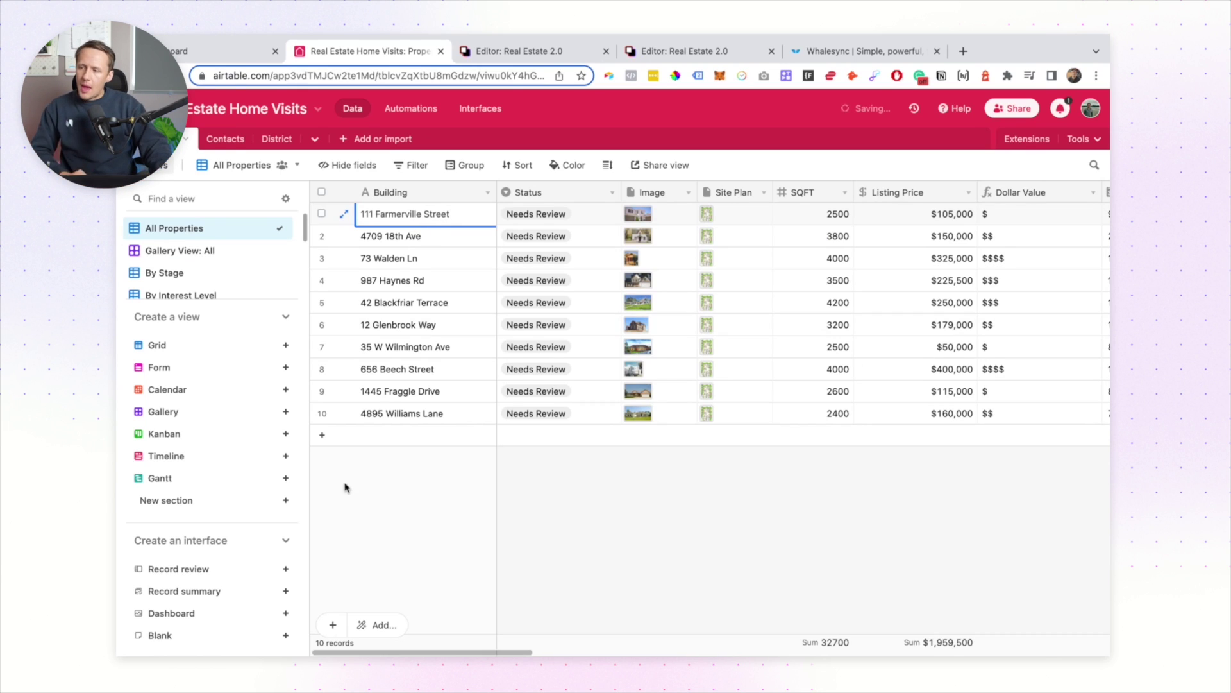
{"action": "left_click", "coordinate": [438, 486]}
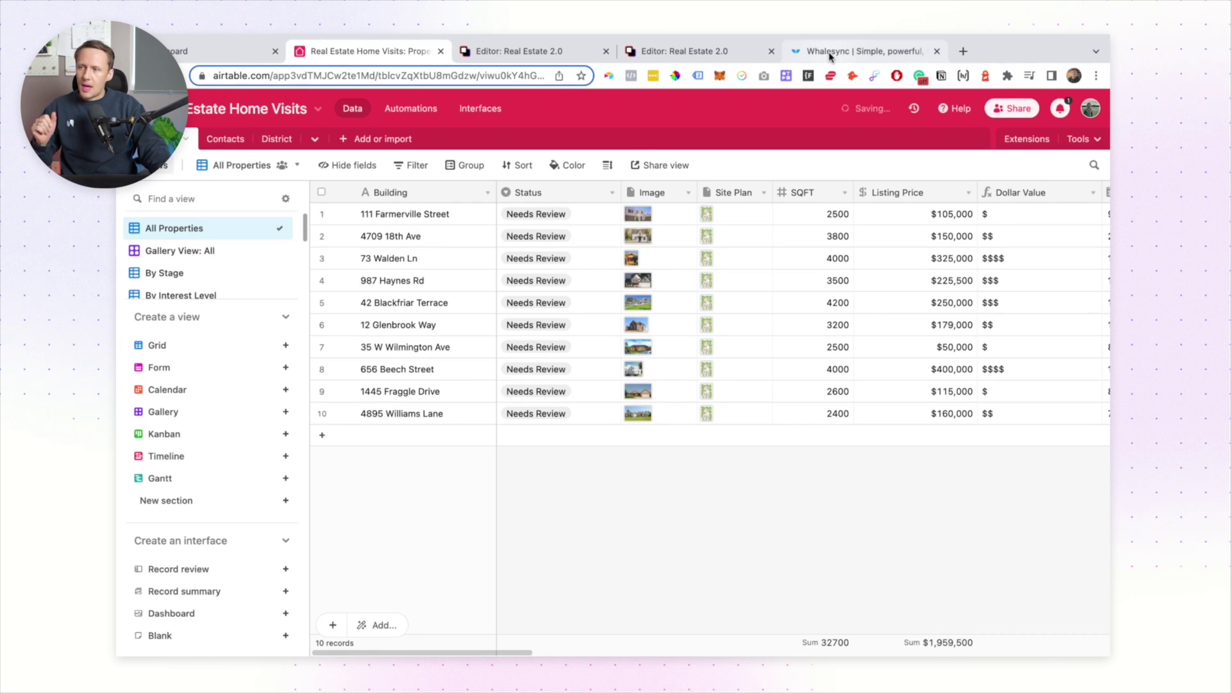
{"action": "left_click", "coordinate": [661, 53]}
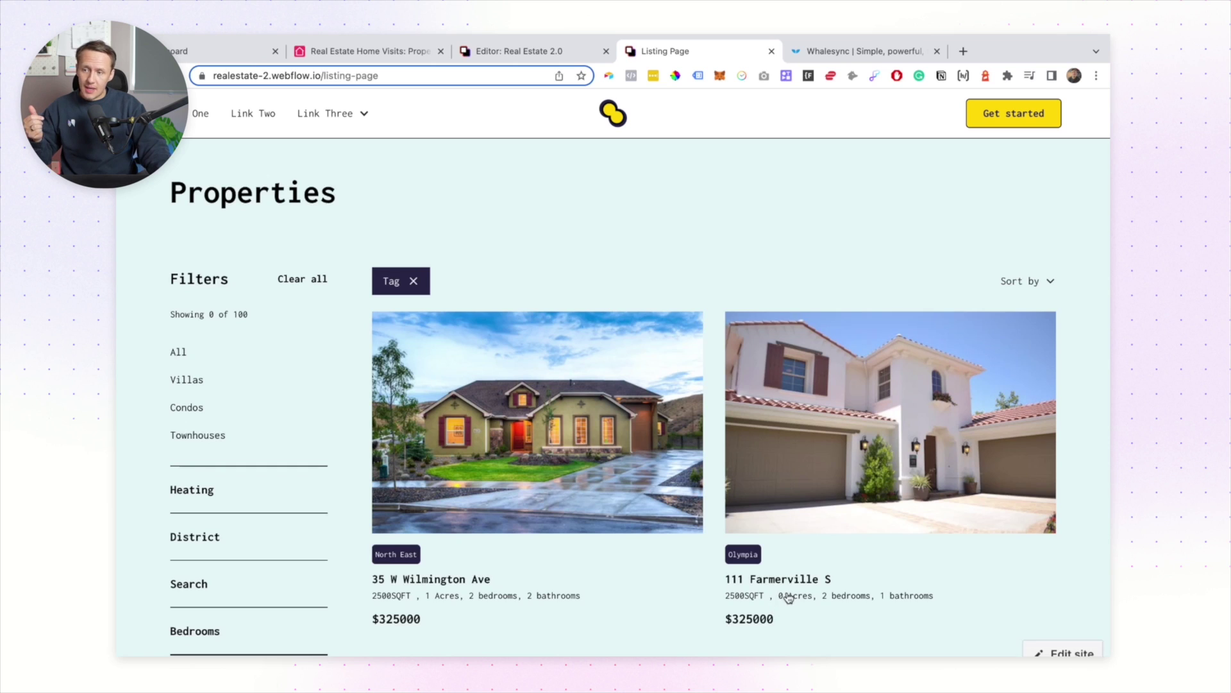
{"action": "scroll", "coordinate": [774, 597], "scroll_direction": "down", "scroll_amount": 1}
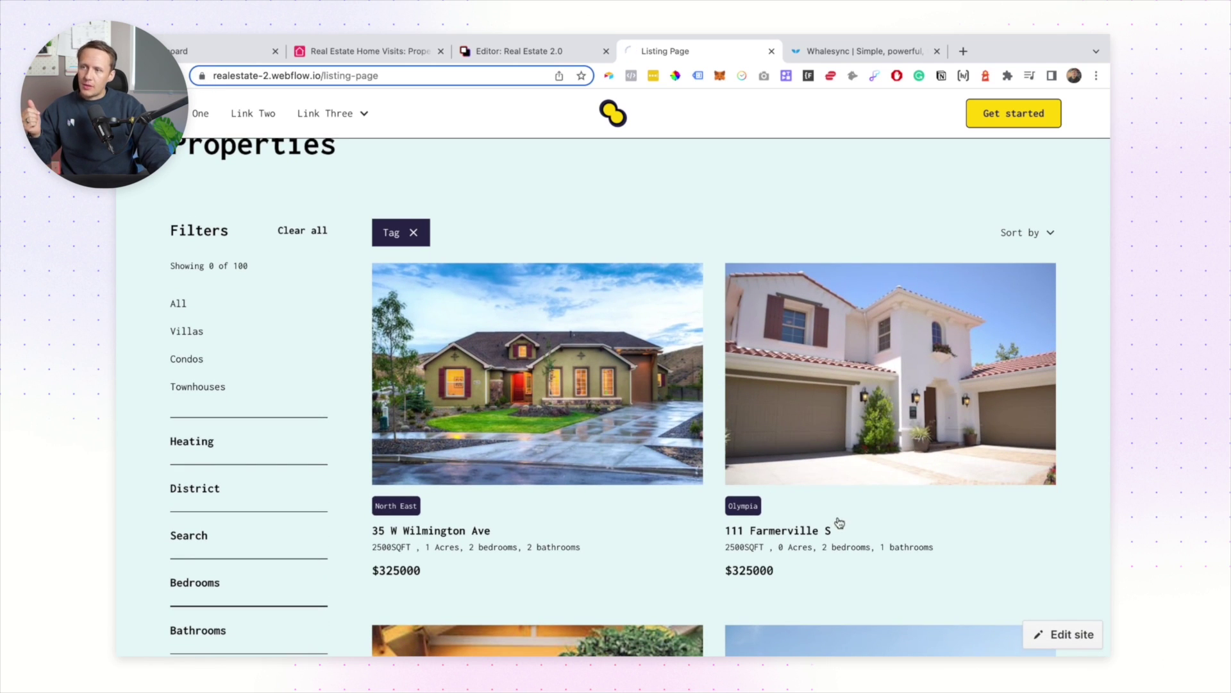
{"action": "scroll", "coordinate": [845, 576], "scroll_direction": "down", "scroll_amount": 2}
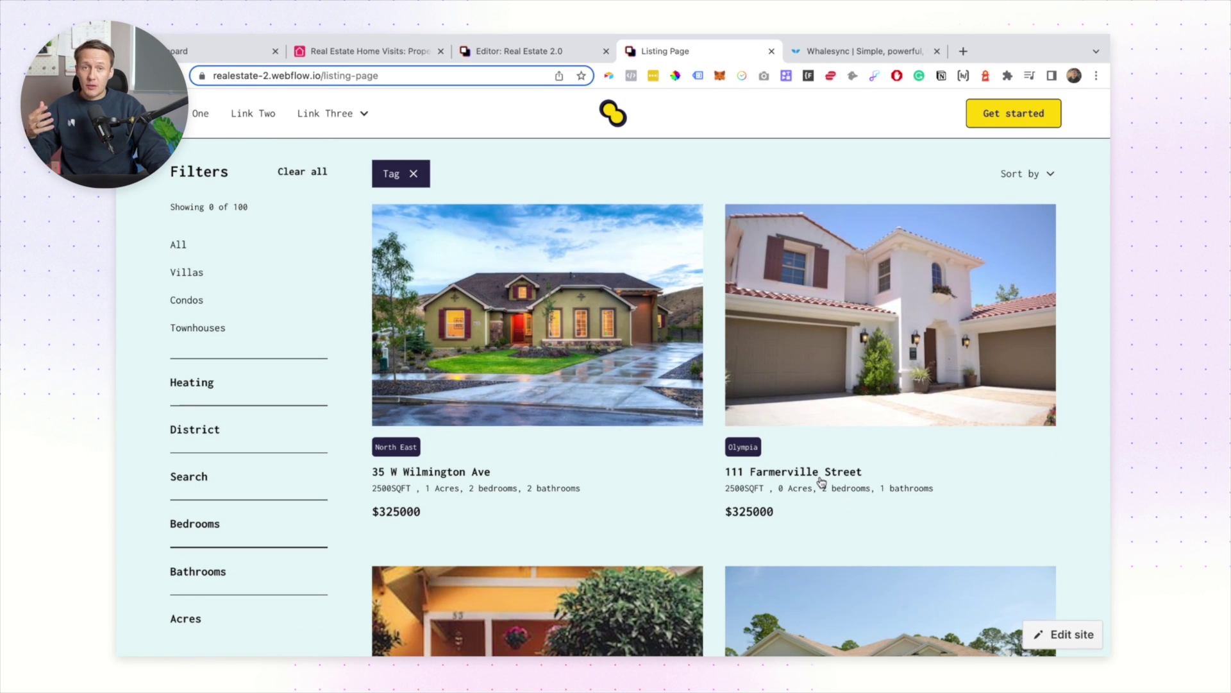
{"action": "left_click", "coordinate": [384, 53]}
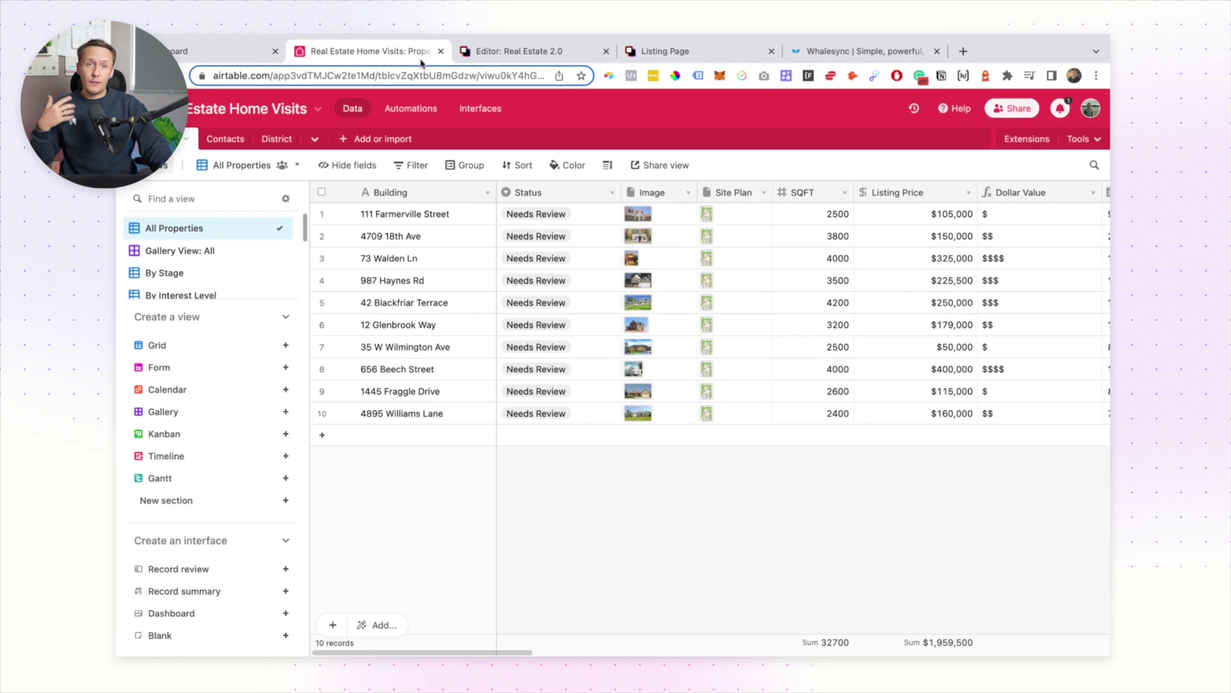
Step: Switch to the Webflow Real Estate Listings collection
{"action": "left_click", "coordinate": [513, 53]}
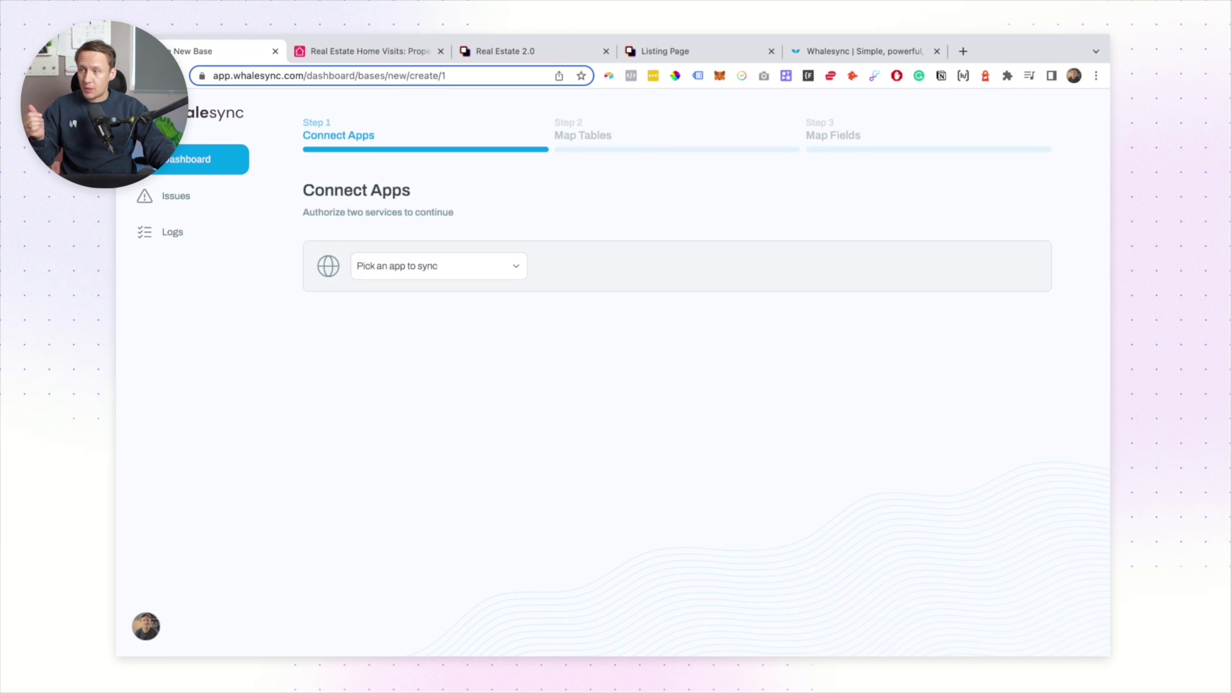
Step: Choose Airtable as the first app to sync and begin its authorization
{"action": "left_click", "coordinate": [380, 267]}
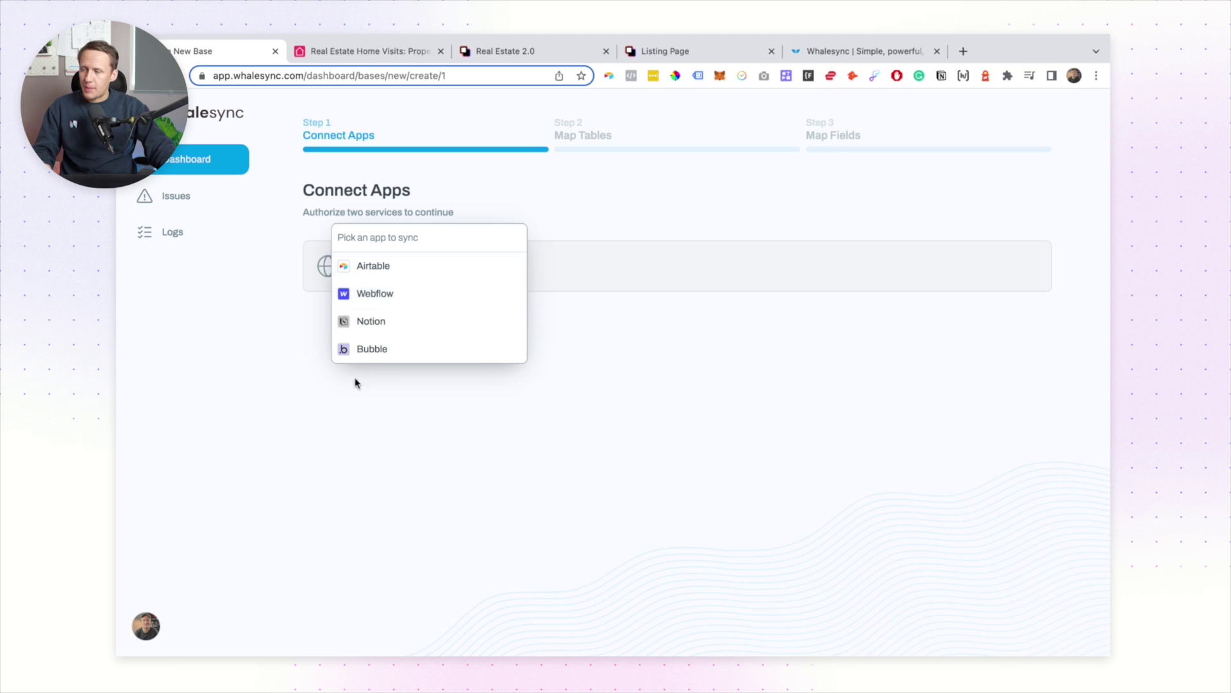
{"action": "left_click", "coordinate": [389, 268]}
{"action": "left_click", "coordinate": [999, 279]}
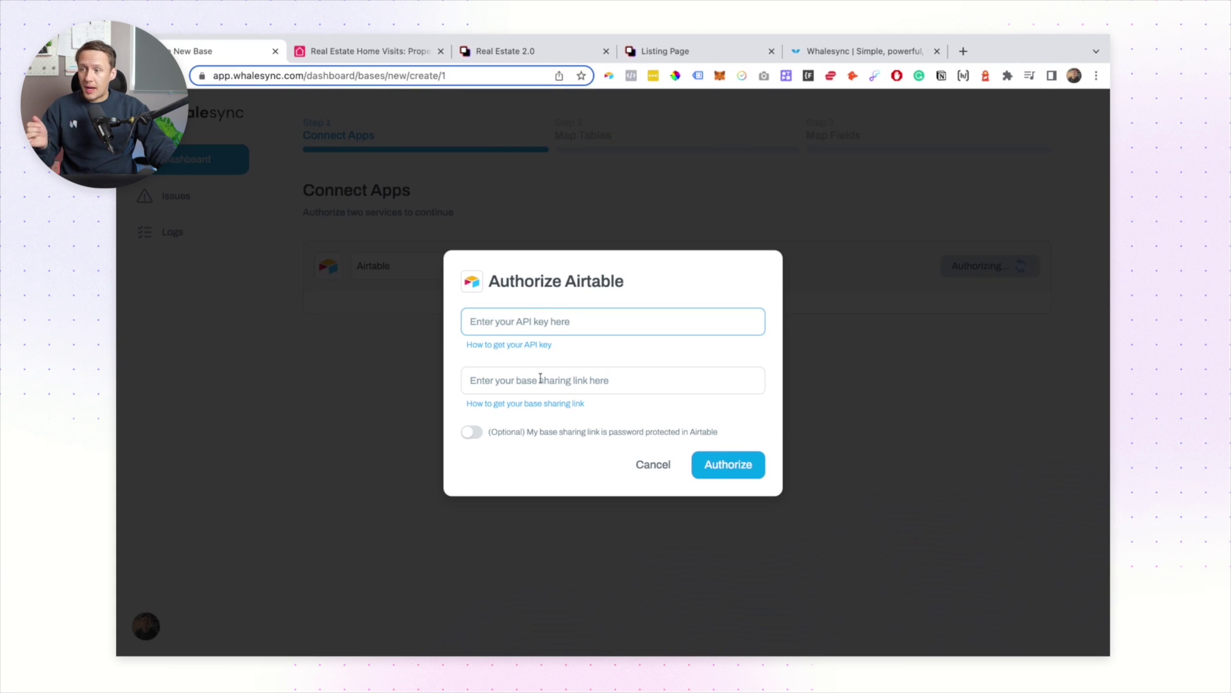
Step: Copy the Real Estate Home Visits base's public share link from Airtable
{"action": "left_click", "coordinate": [350, 54]}
{"action": "left_click", "coordinate": [1012, 111]}
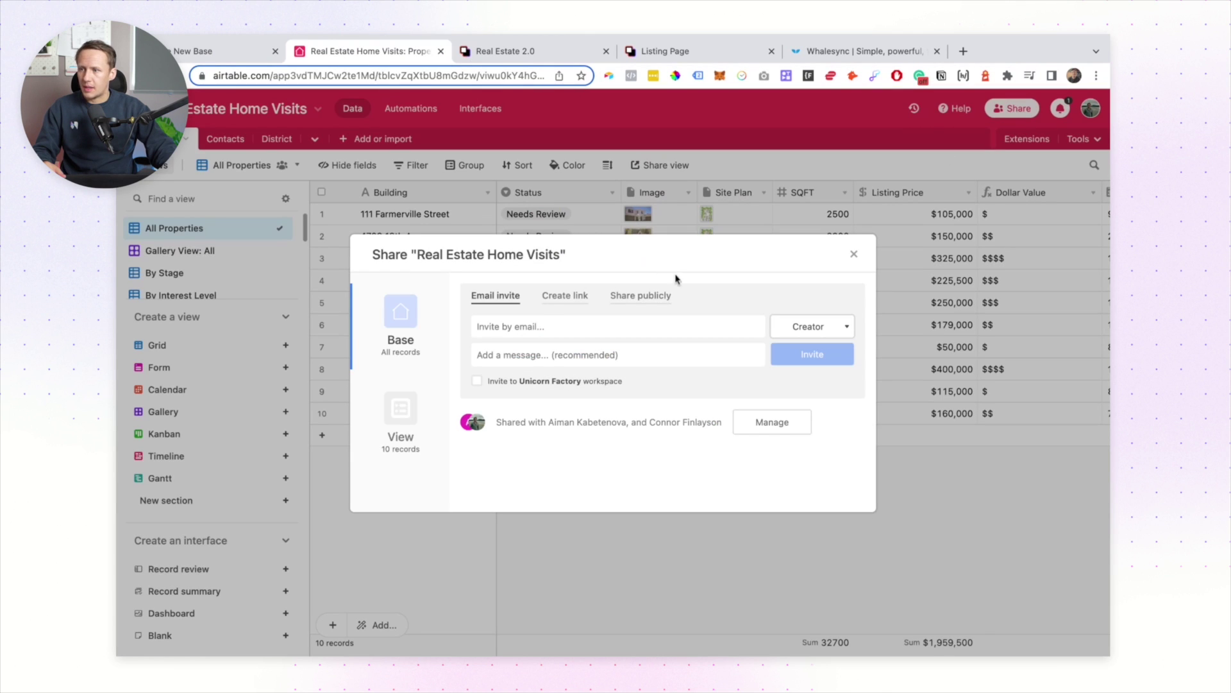
{"action": "left_click", "coordinate": [641, 270]}
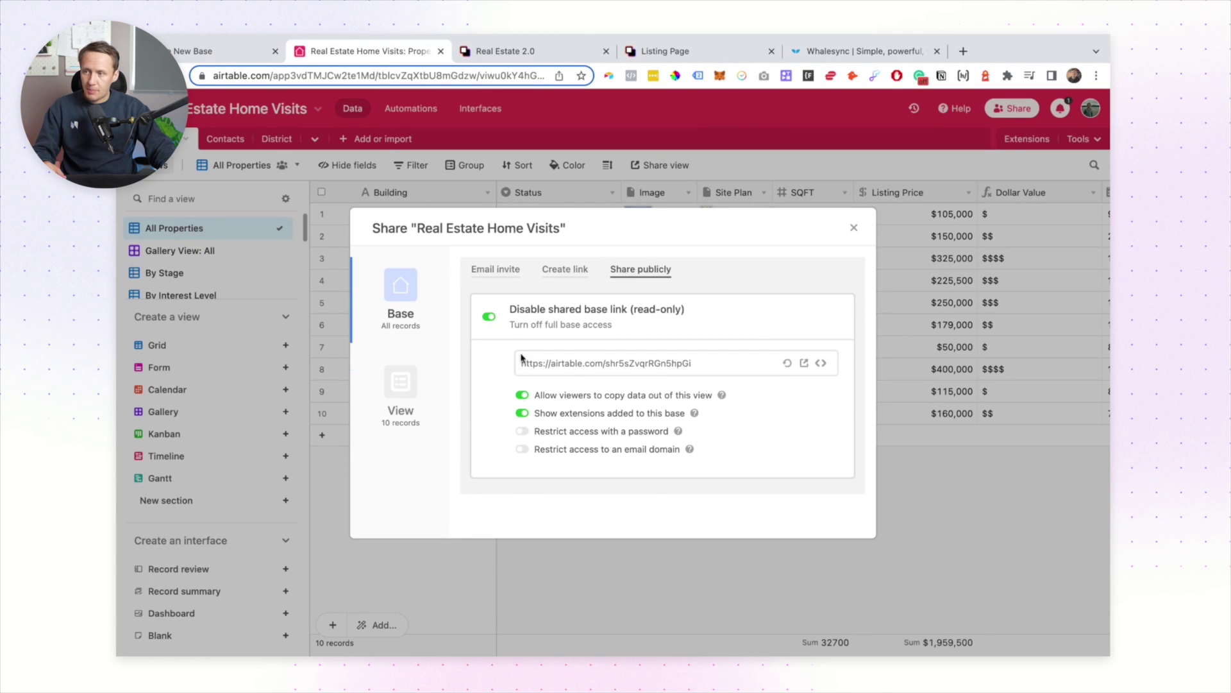
{"action": "left_click", "coordinate": [669, 365]}
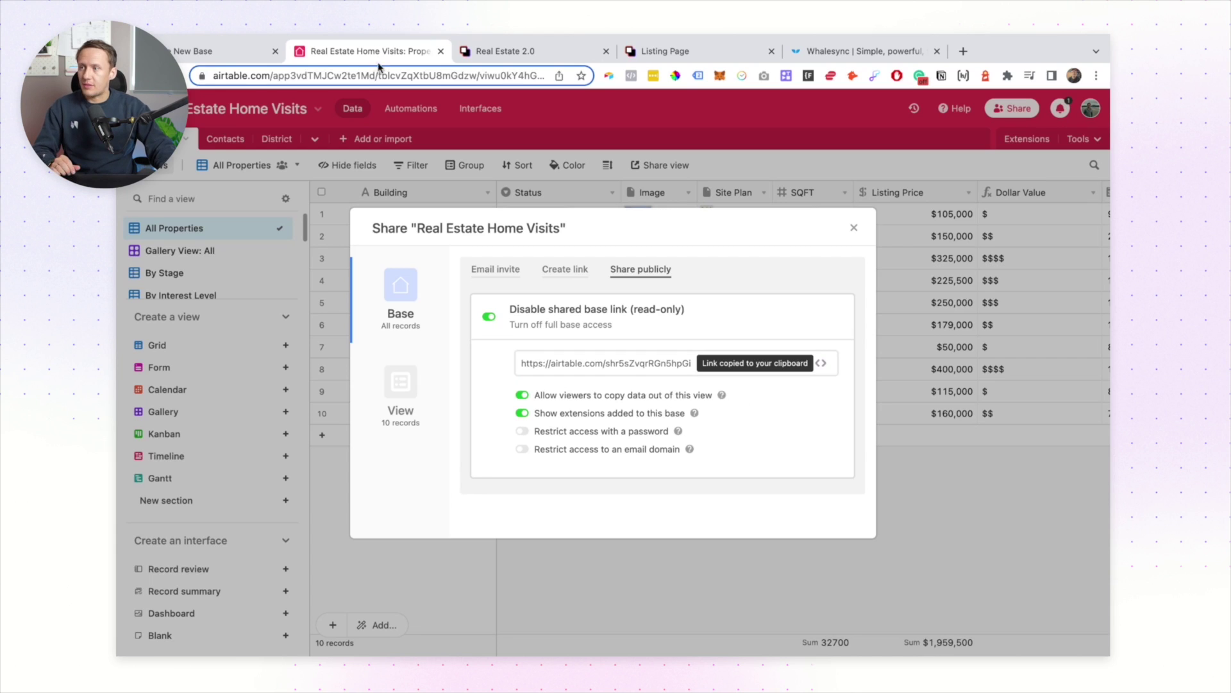
Step: Paste the copied Airtable share link into Whalesync's authorization form
{"action": "left_click", "coordinate": [212, 51]}
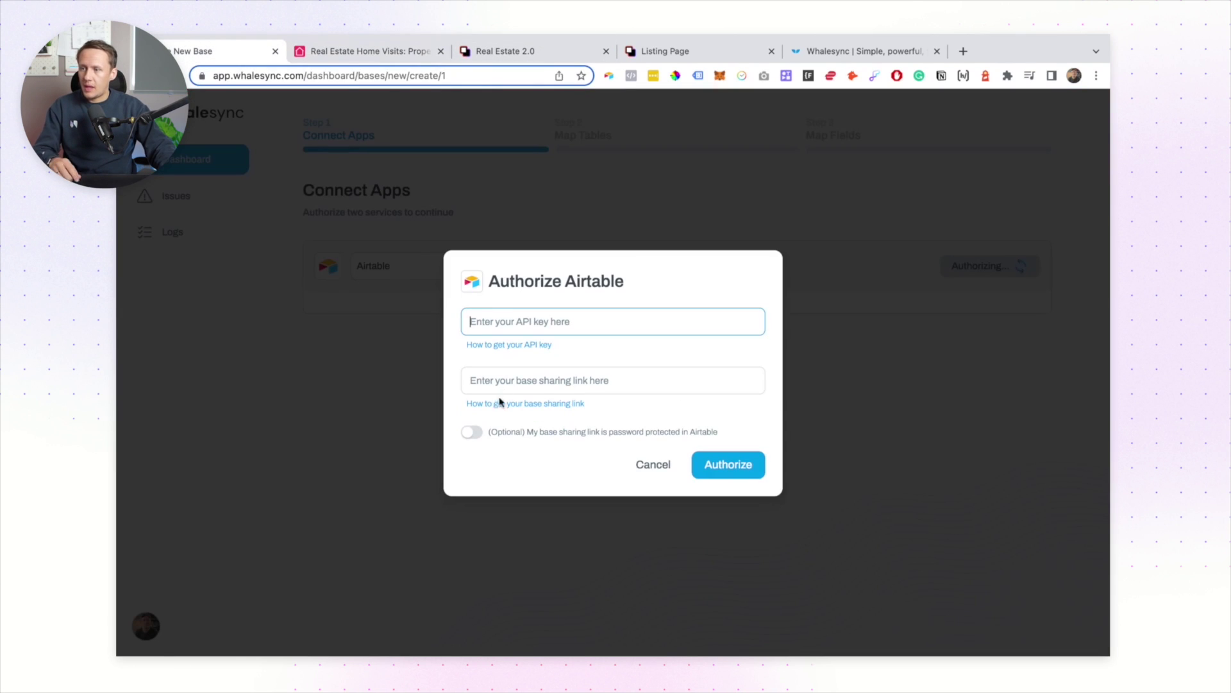
{"action": "left_click", "coordinate": [507, 383]}
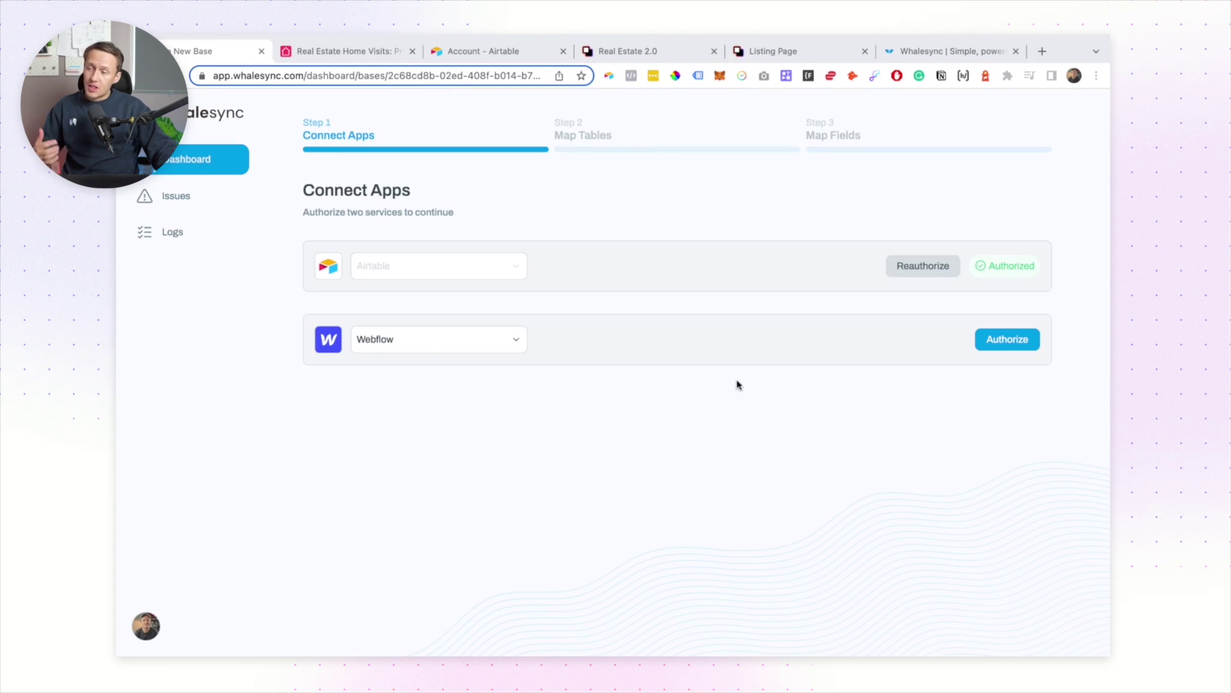
Step: Authorize Webflow for the Real Estate 2.0 site, save the connection and continue to Map Tables
{"action": "left_click", "coordinate": [1007, 340]}
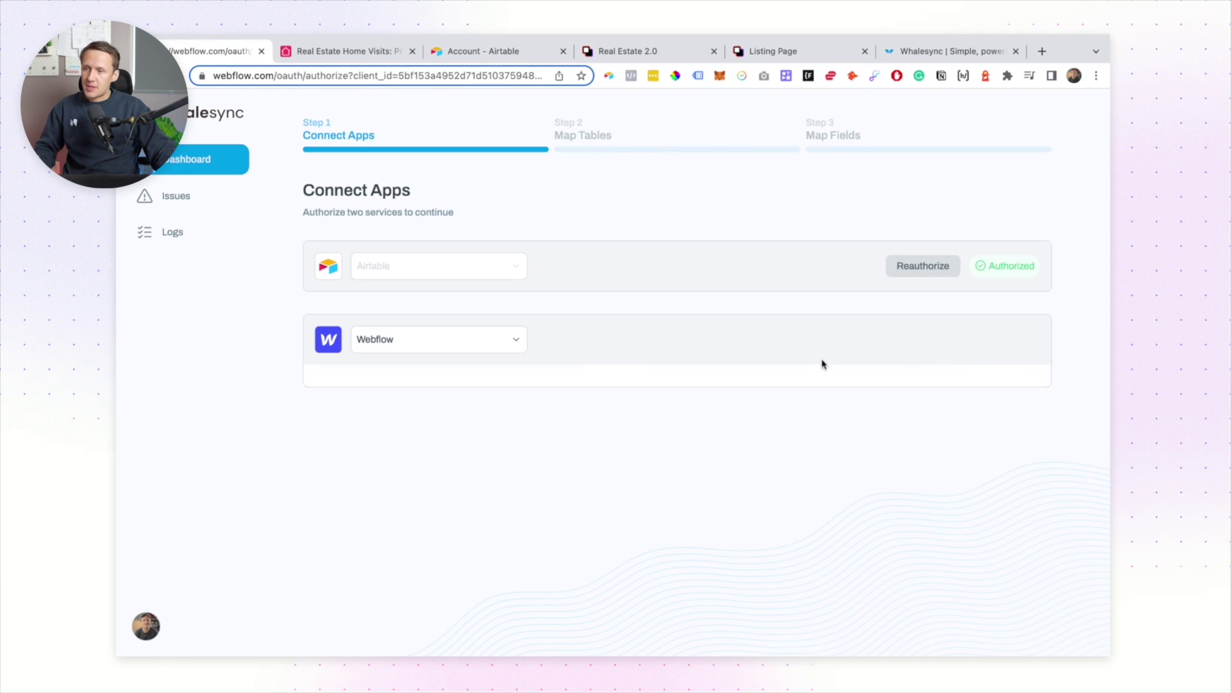
{"action": "scroll", "coordinate": [787, 405], "scroll_direction": "down", "scroll_amount": 5}
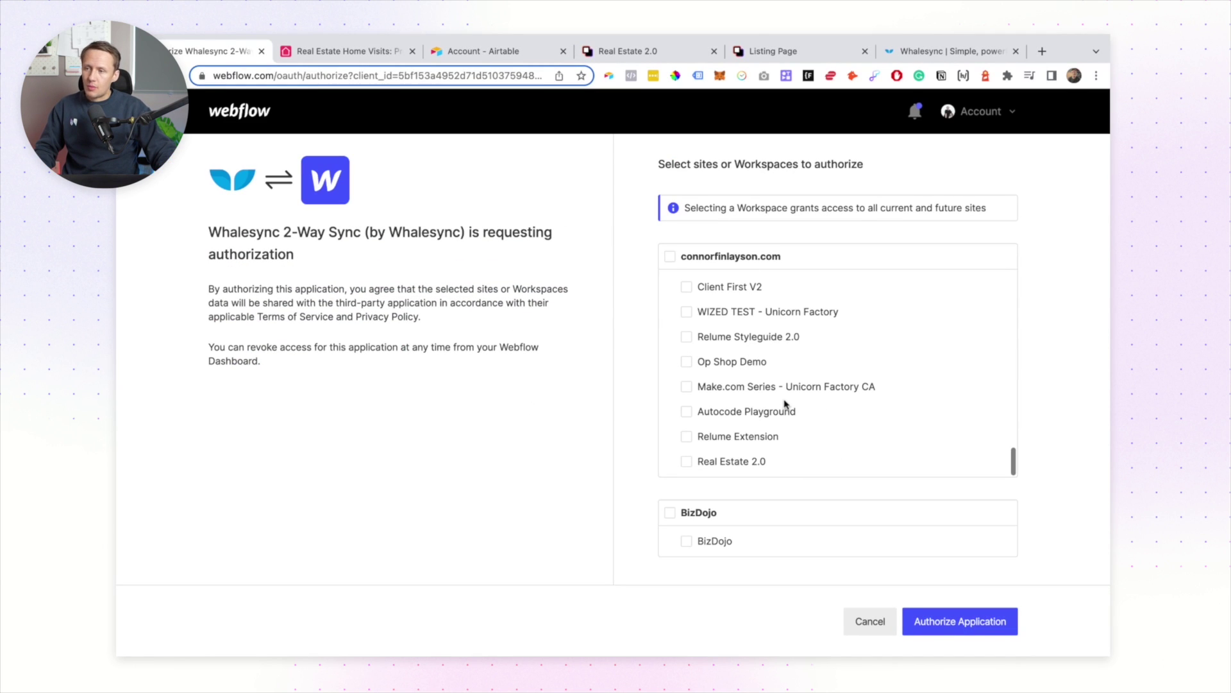
{"action": "left_click", "coordinate": [686, 461]}
{"action": "left_click", "coordinate": [972, 626]}
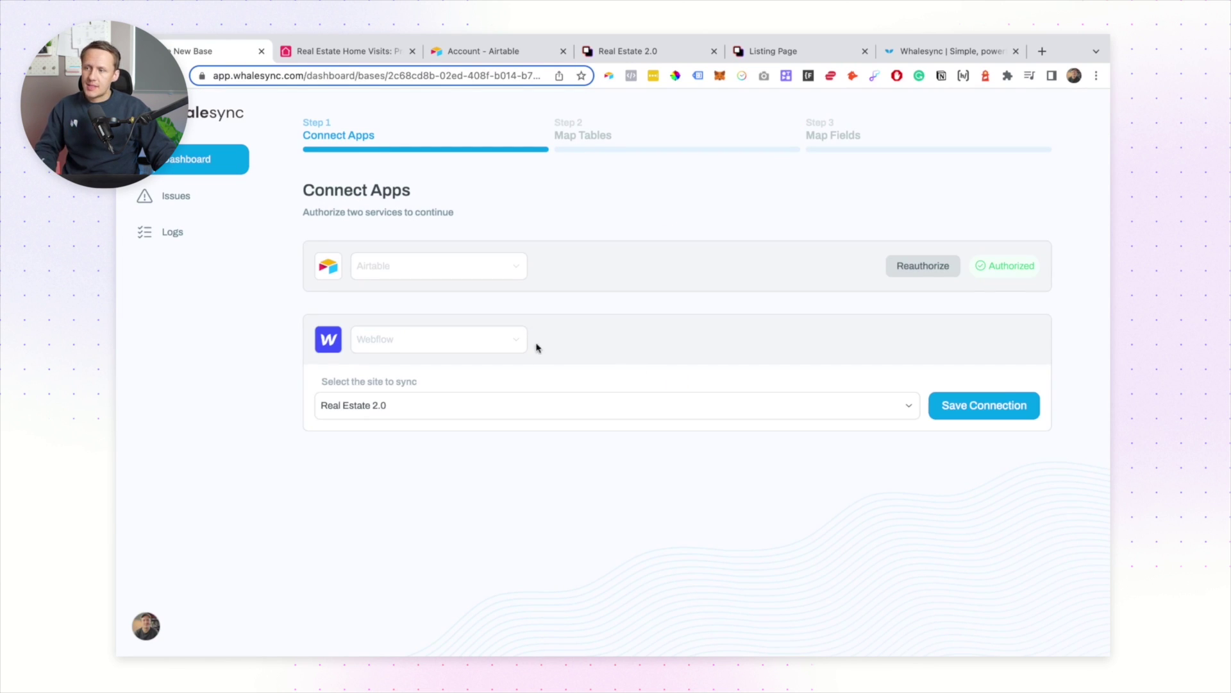
{"action": "left_click", "coordinate": [978, 411]}
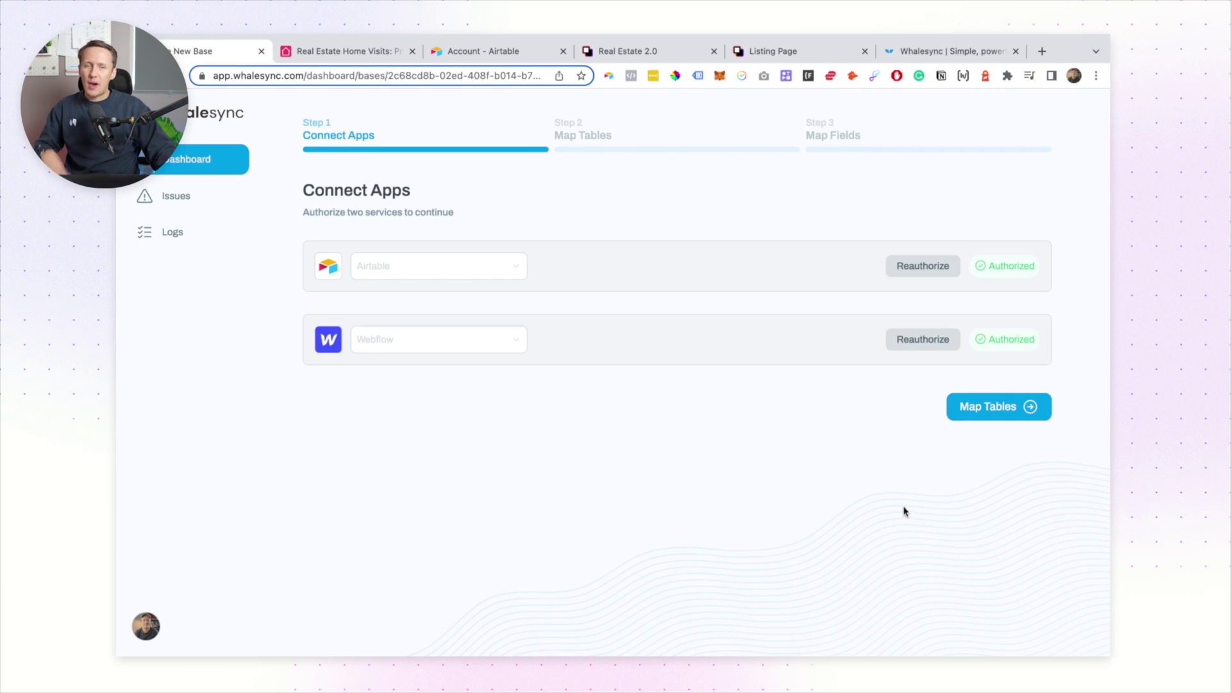
{"action": "left_click", "coordinate": [987, 416]}
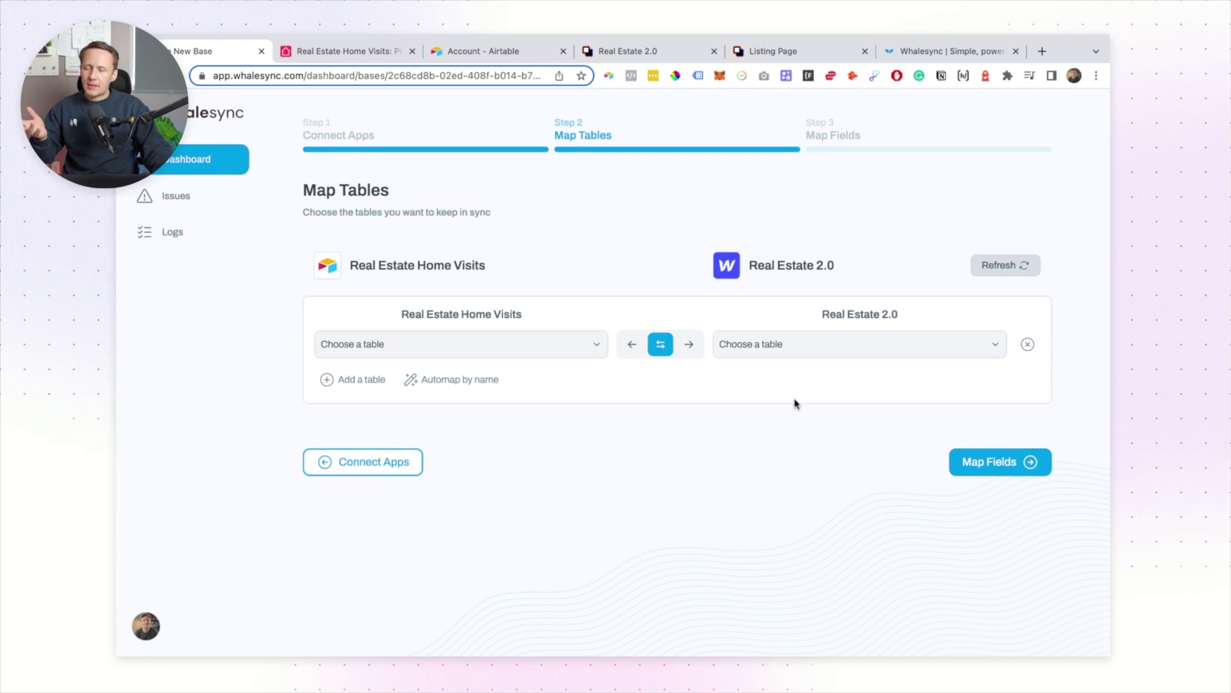
Step: Map the Airtable Properties table to the Webflow Real Estate Listings collection
{"action": "left_click", "coordinate": [500, 350]}
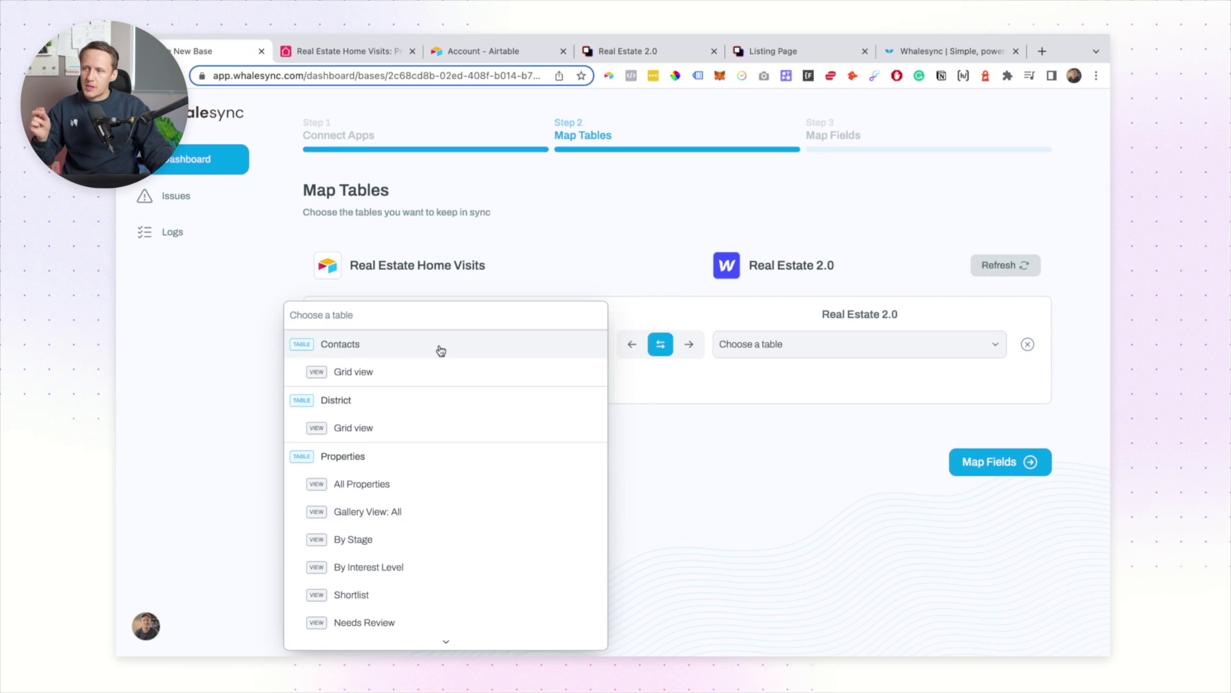
{"action": "left_click", "coordinate": [380, 458]}
{"action": "left_click", "coordinate": [810, 344]}
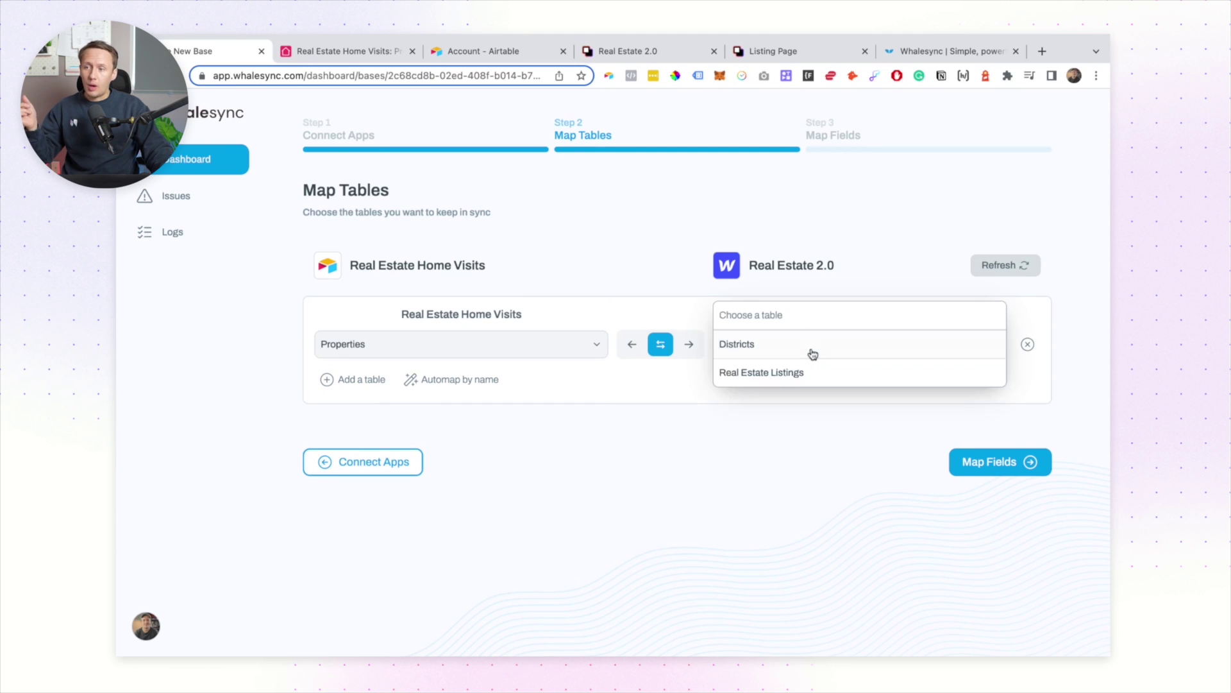
{"action": "left_click", "coordinate": [787, 383]}
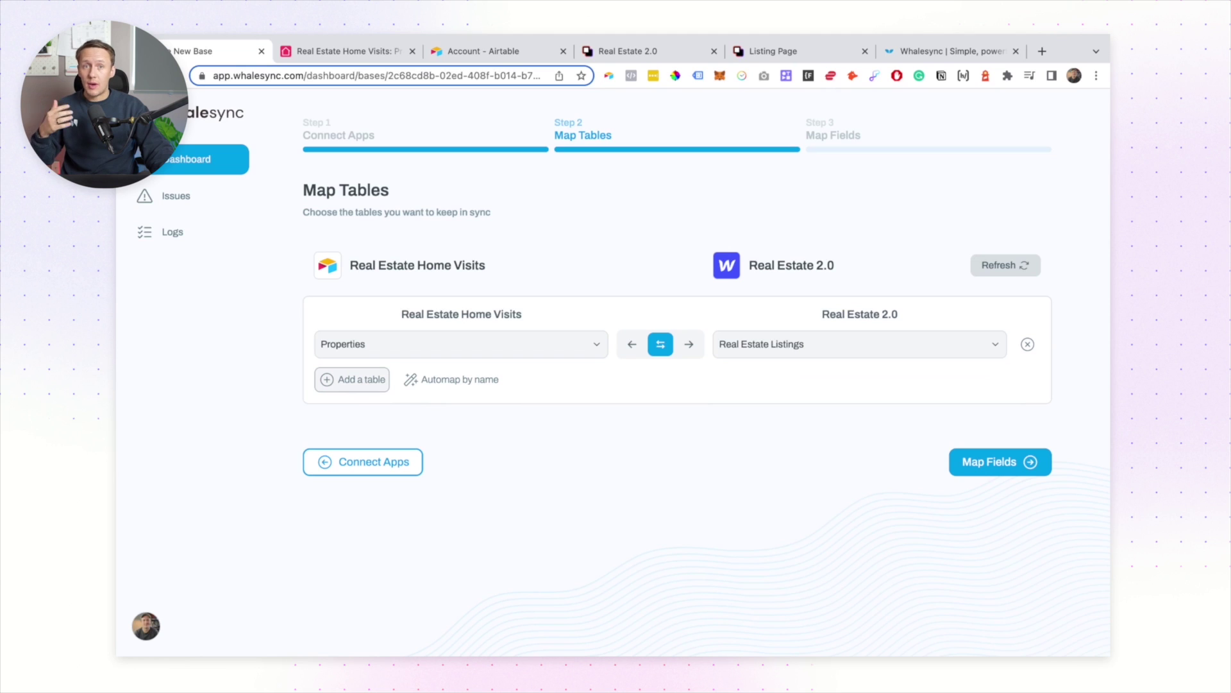
Step: Add a second mapping pairing the District table with the Districts collection
{"action": "left_click", "coordinate": [351, 380]}
{"action": "left_click", "coordinate": [364, 382]}
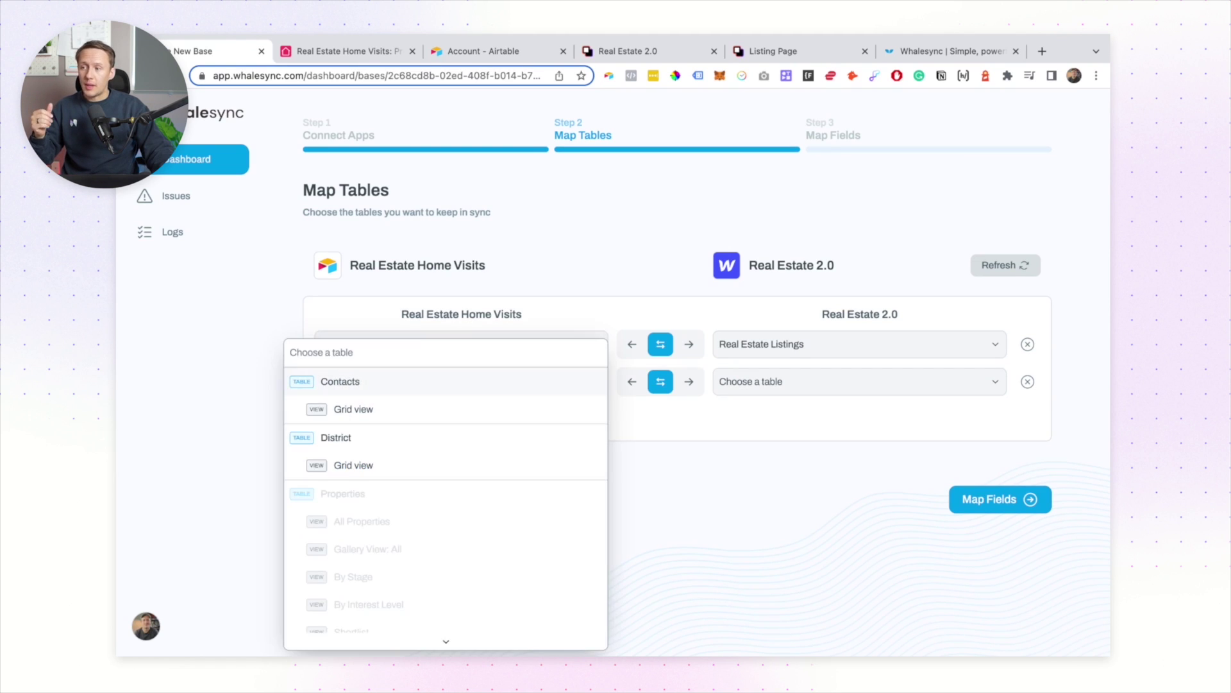
{"action": "left_click", "coordinate": [366, 449]}
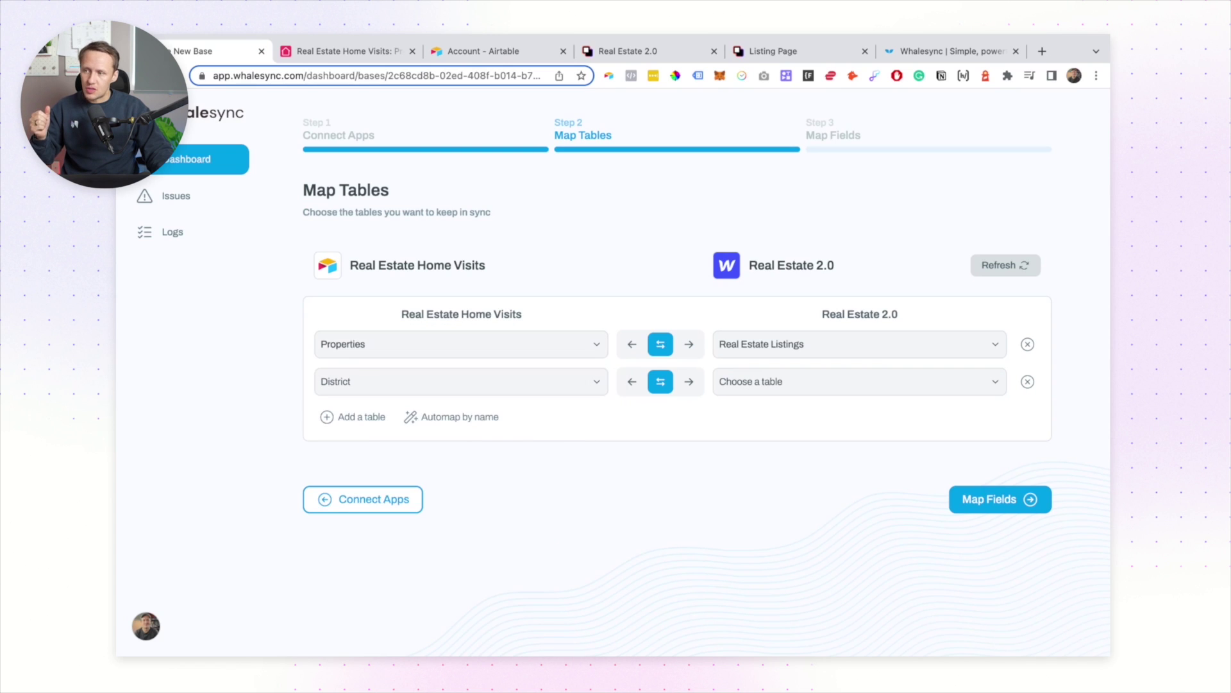
{"action": "left_click", "coordinate": [816, 381]}
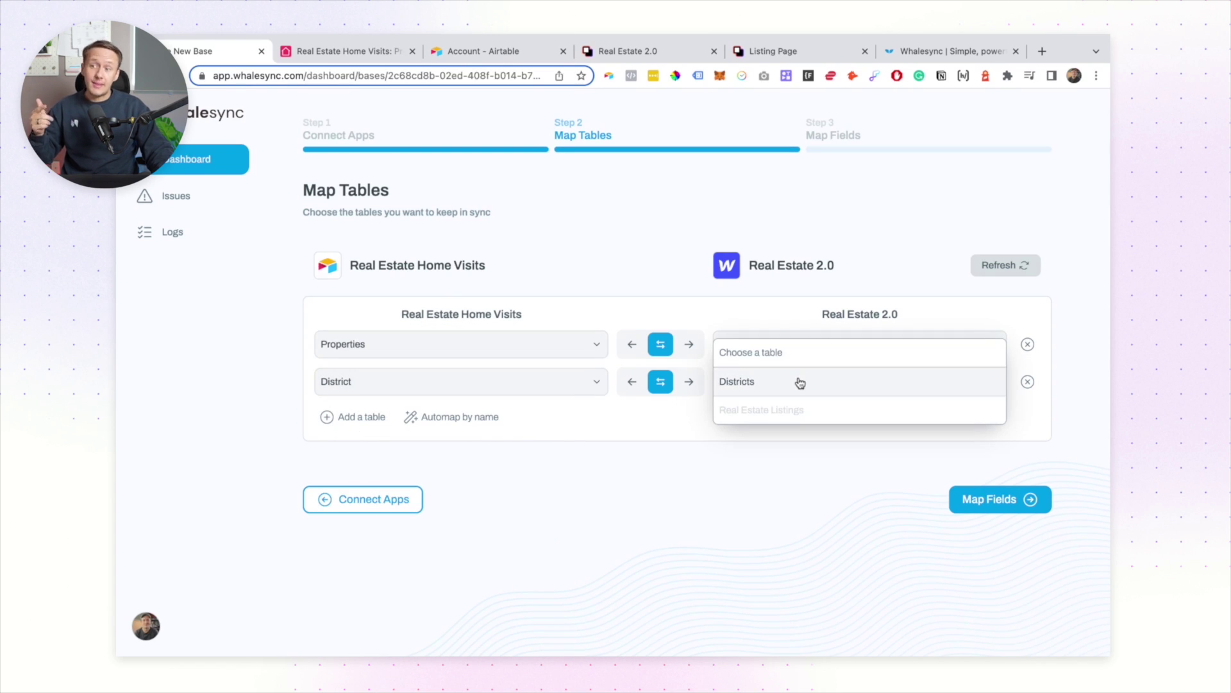
{"action": "left_click", "coordinate": [800, 383]}
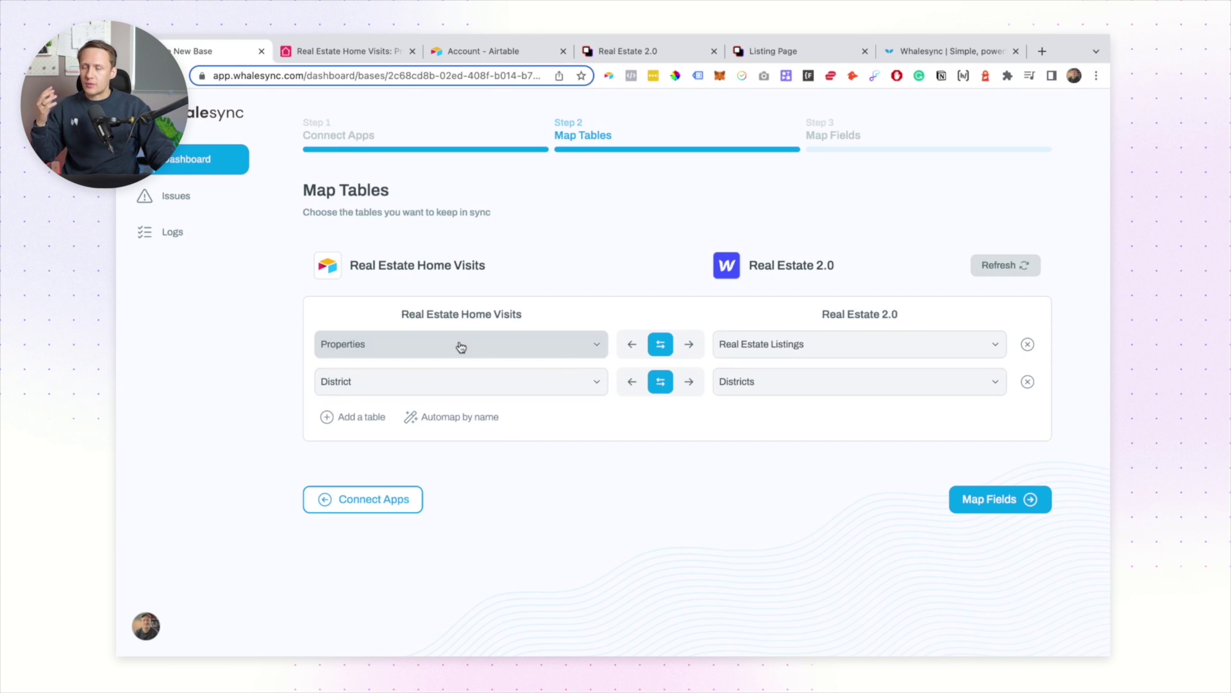
Step: Try both one-way sync directions on Properties, restore two-way sync, and continue to field mapping
{"action": "left_click", "coordinate": [689, 345]}
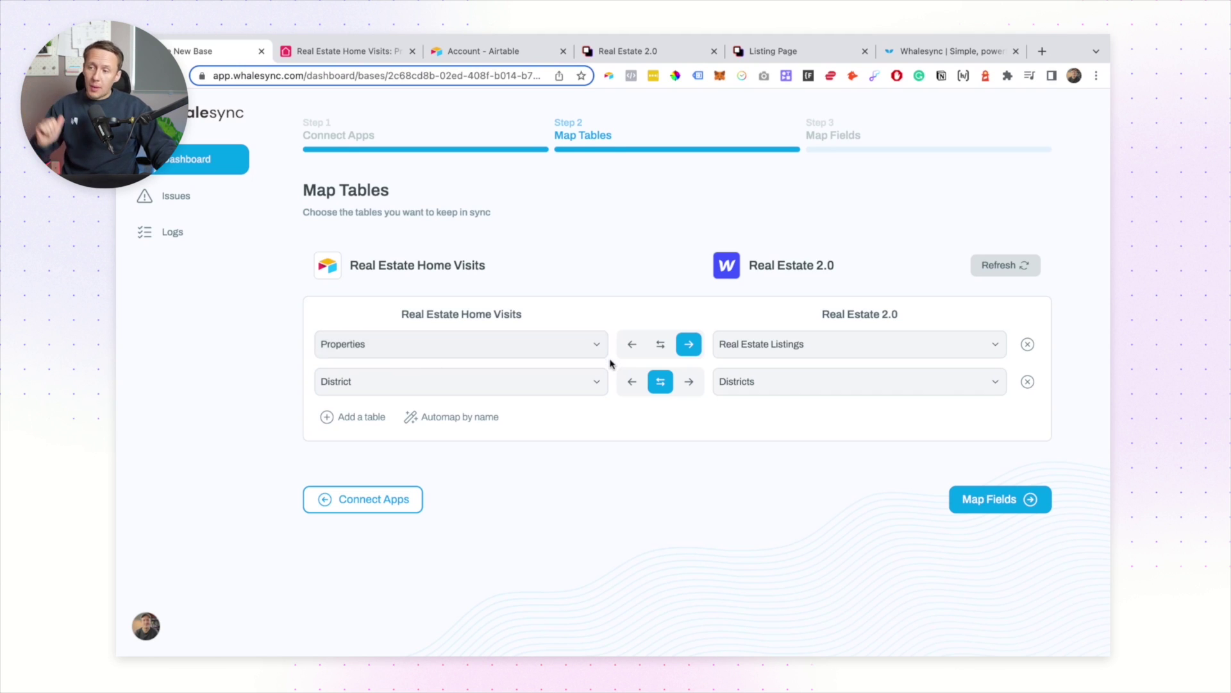
{"action": "left_click", "coordinate": [629, 350]}
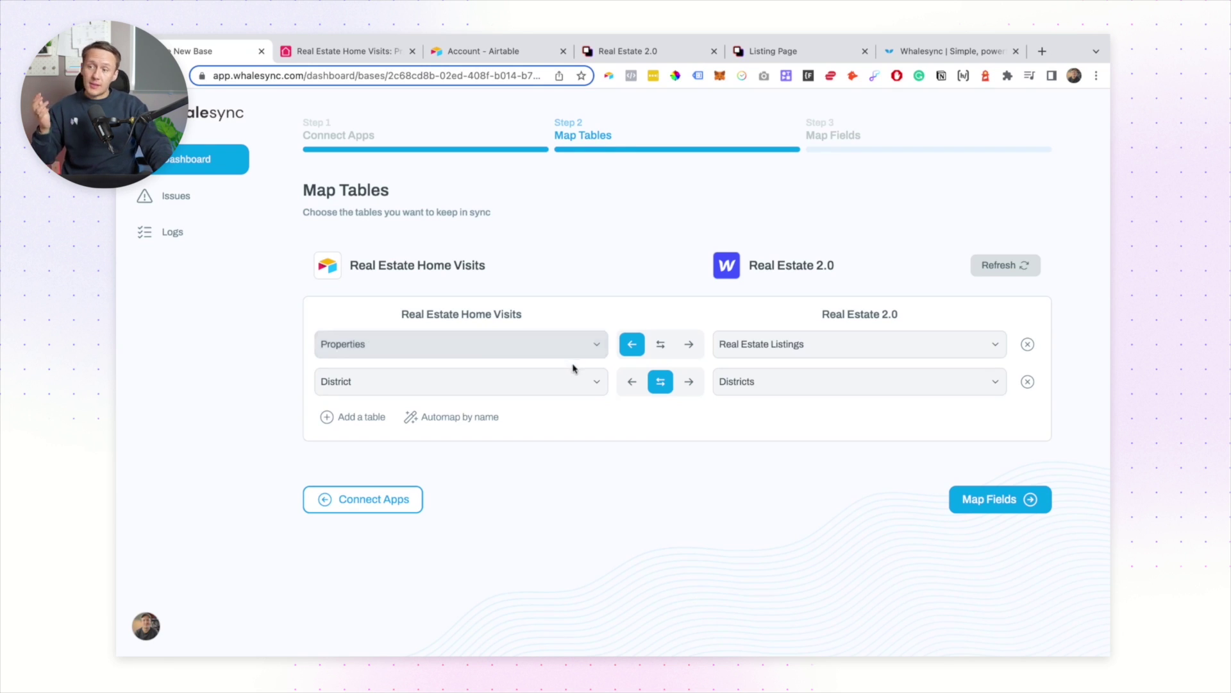
{"action": "left_click", "coordinate": [662, 345]}
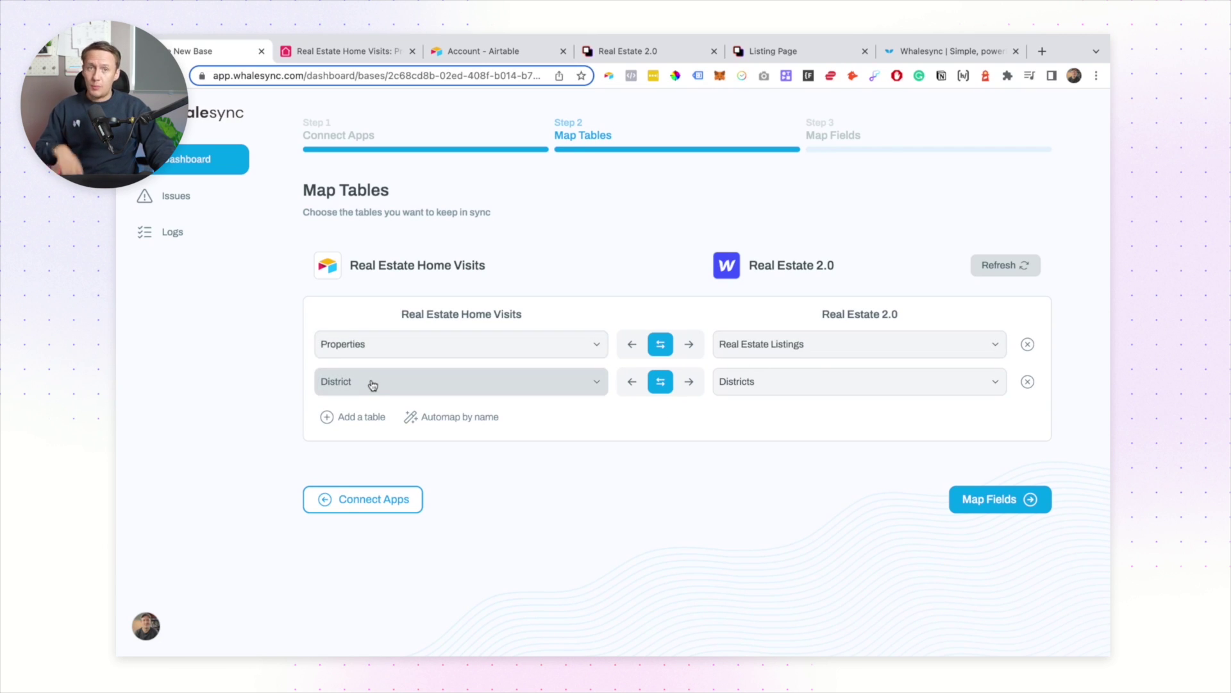
{"action": "left_click", "coordinate": [1001, 510]}
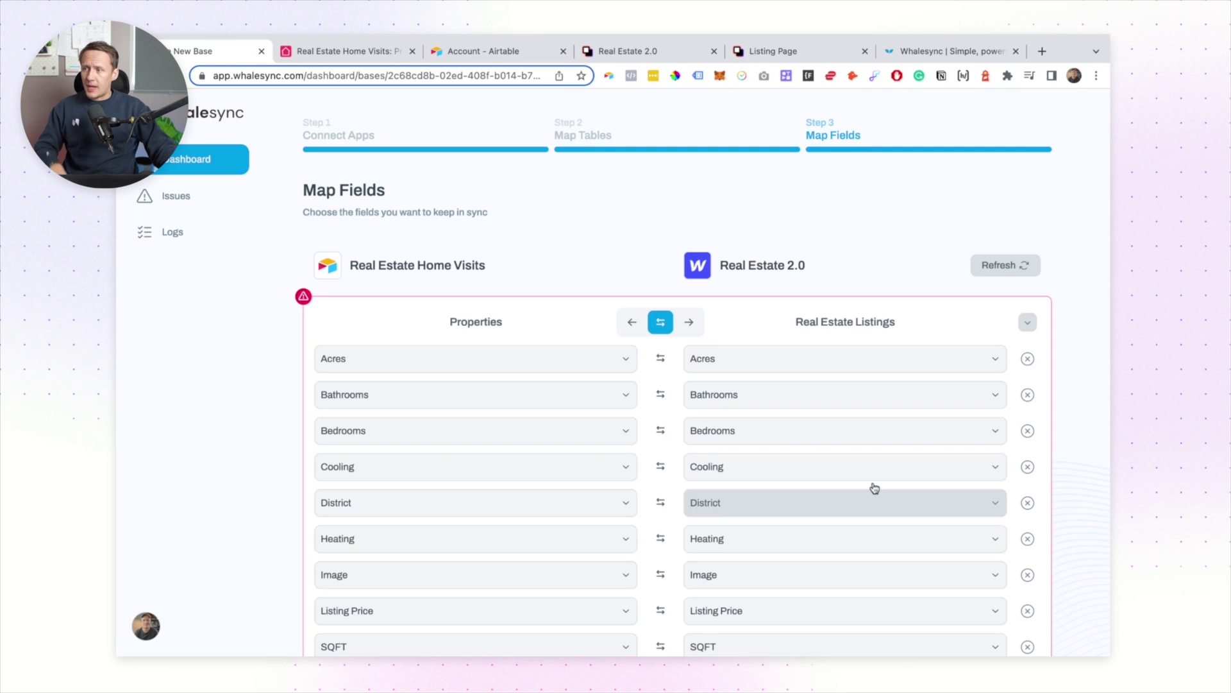
Step: Add a blank field pair under the Properties mapping, then view the Real Estate Home Visits Airtable grid
{"action": "scroll", "coordinate": [541, 451], "scroll_direction": "down", "scroll_amount": 3}
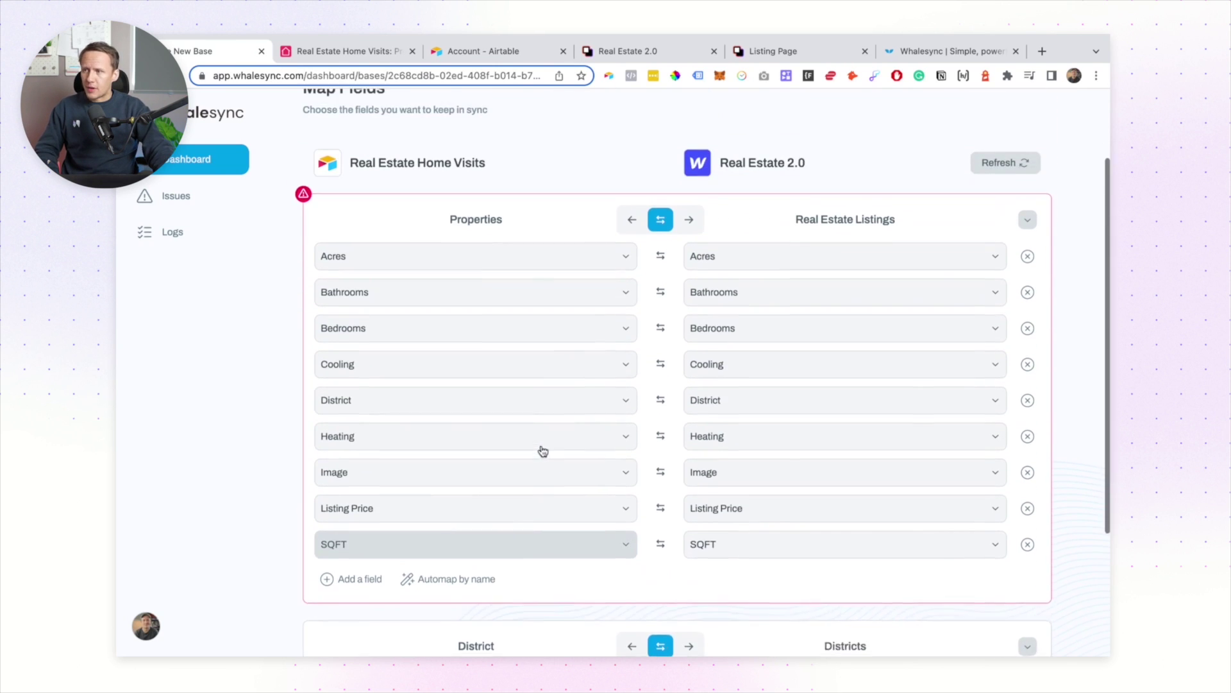
{"action": "scroll", "coordinate": [542, 451], "scroll_direction": "up", "scroll_amount": 1}
{"action": "mouse_move", "coordinate": [304, 234]}
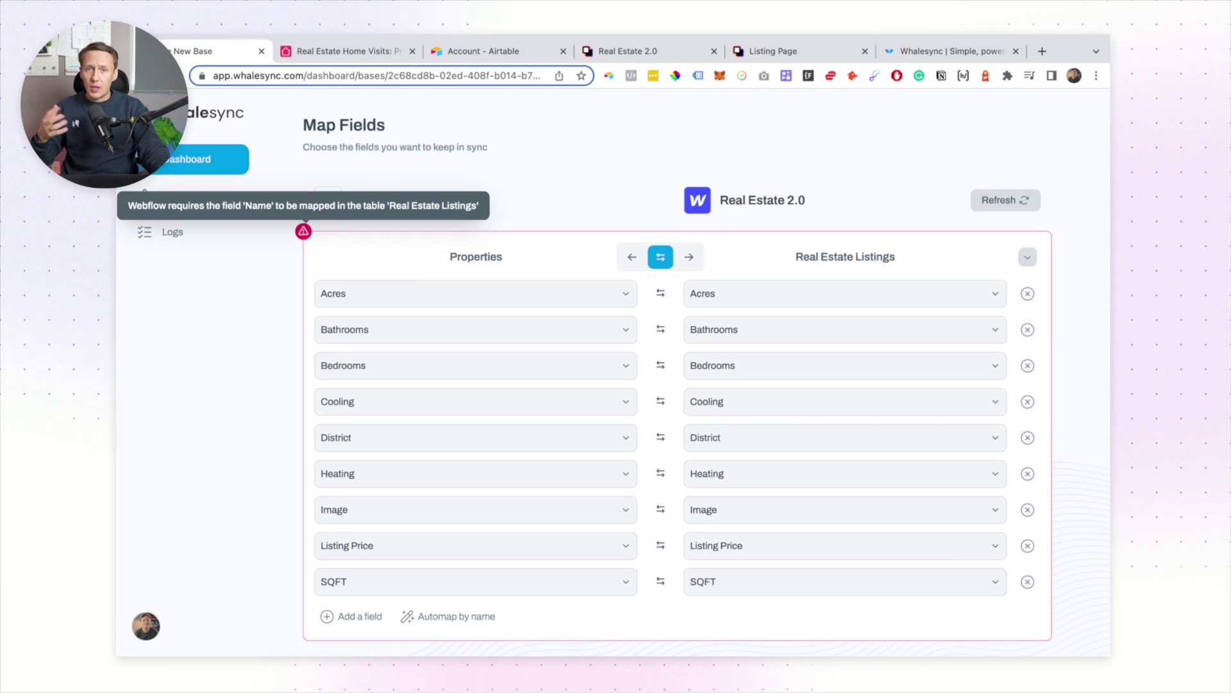
{"action": "scroll", "coordinate": [677, 372], "scroll_direction": "down", "scroll_amount": 4}
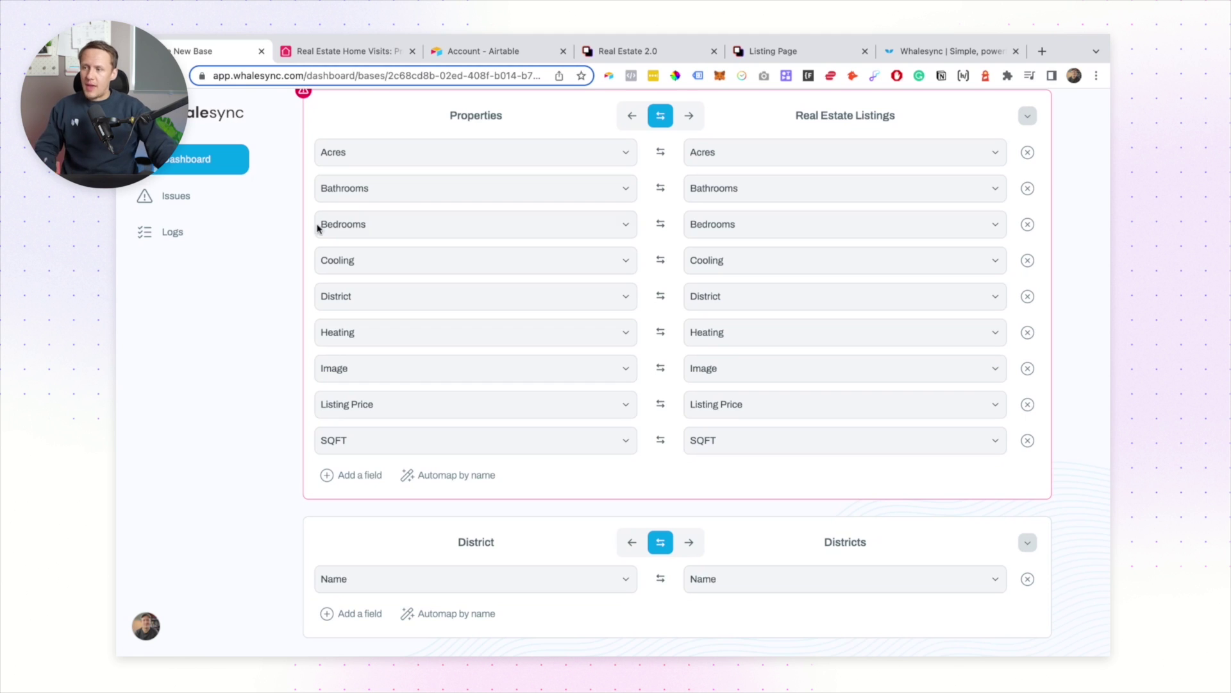
{"action": "scroll", "coordinate": [317, 228], "scroll_direction": "up", "scroll_amount": 2}
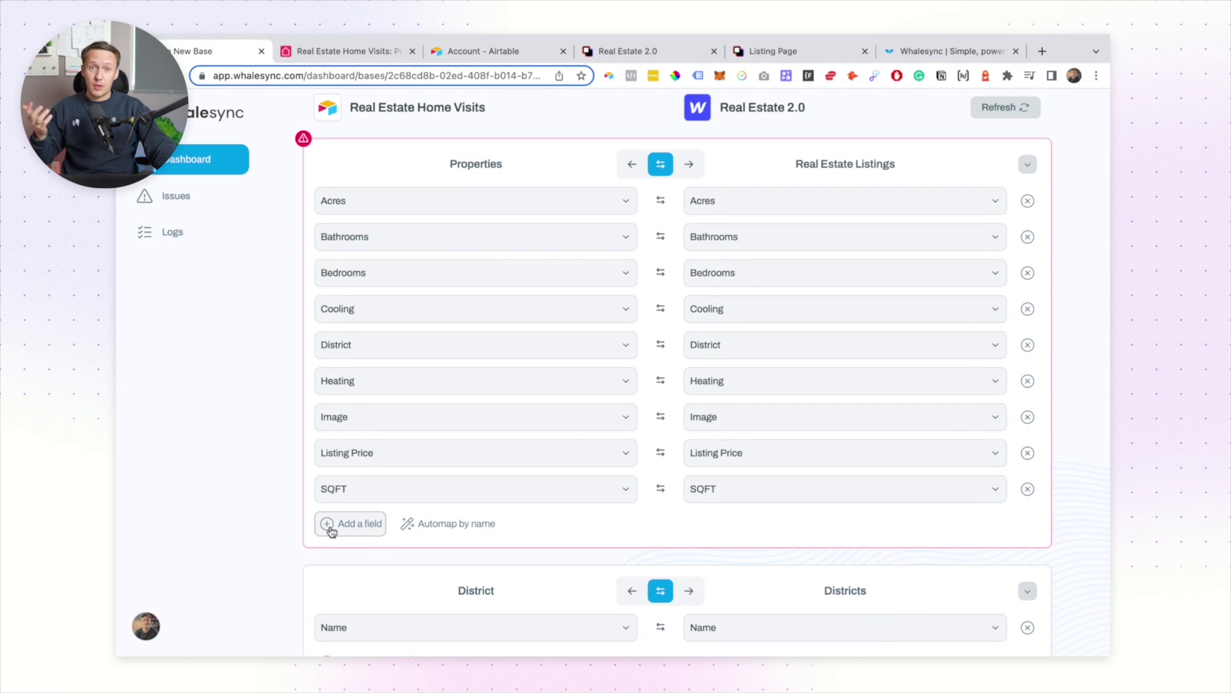
{"action": "left_click", "coordinate": [351, 523]}
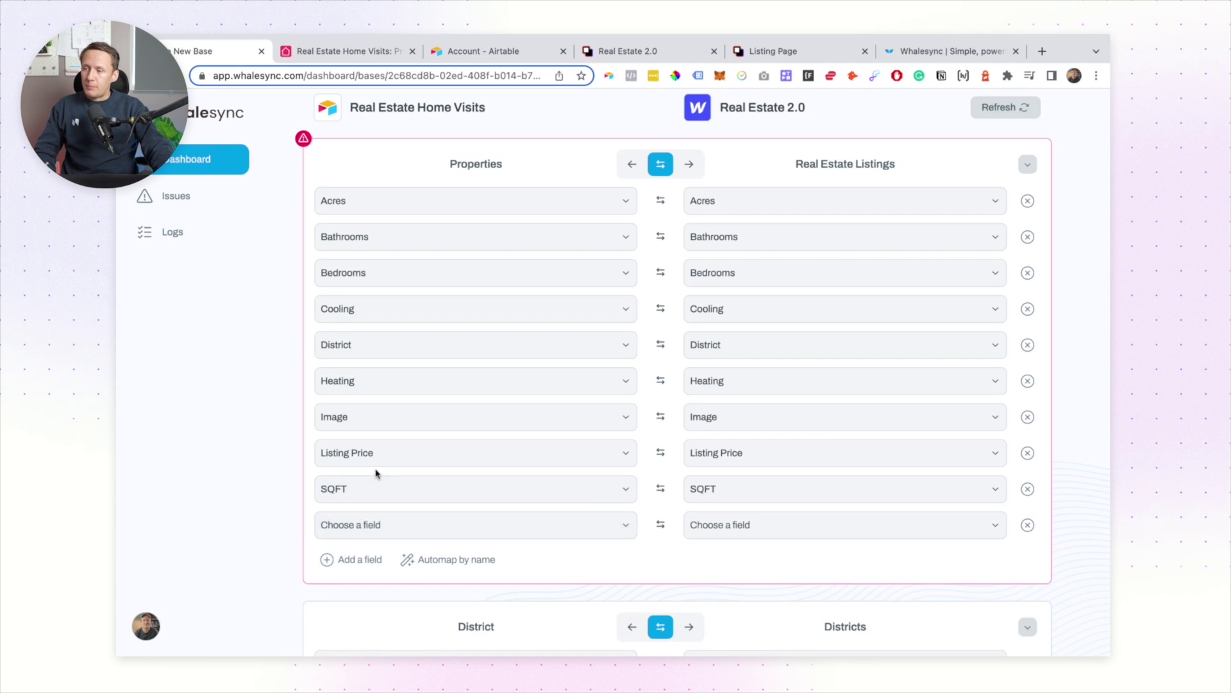
{"action": "scroll", "coordinate": [352, 449], "scroll_direction": "down", "scroll_amount": 3}
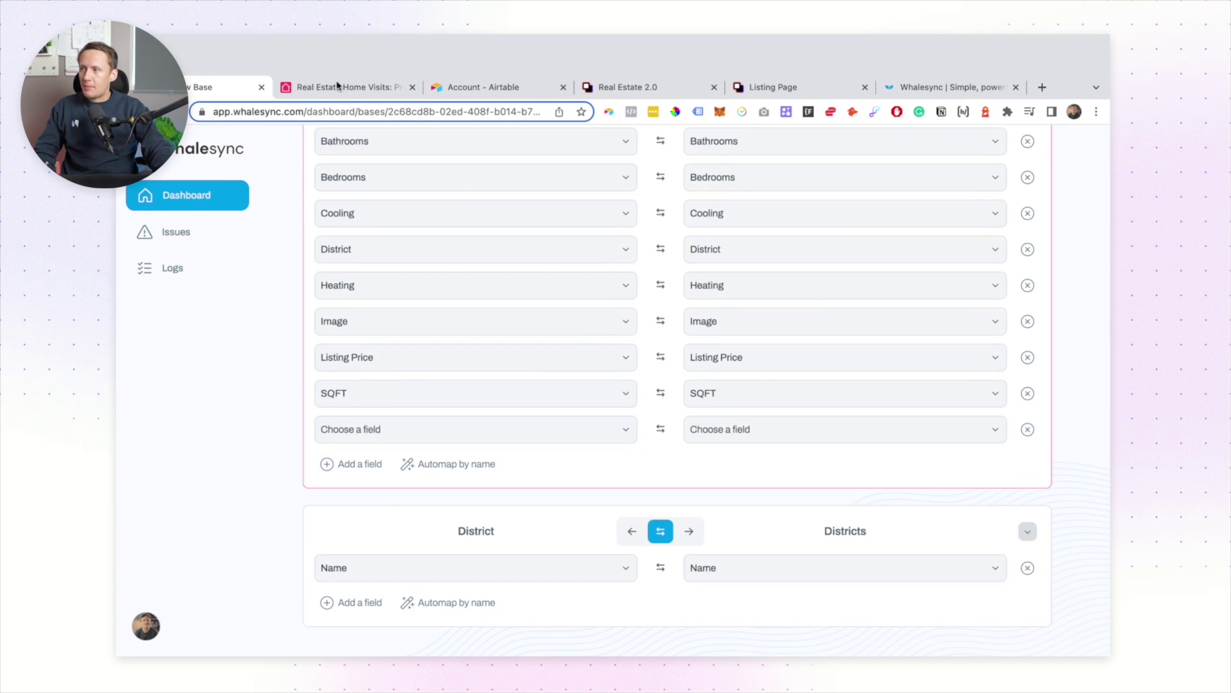
{"action": "left_click", "coordinate": [338, 85]}
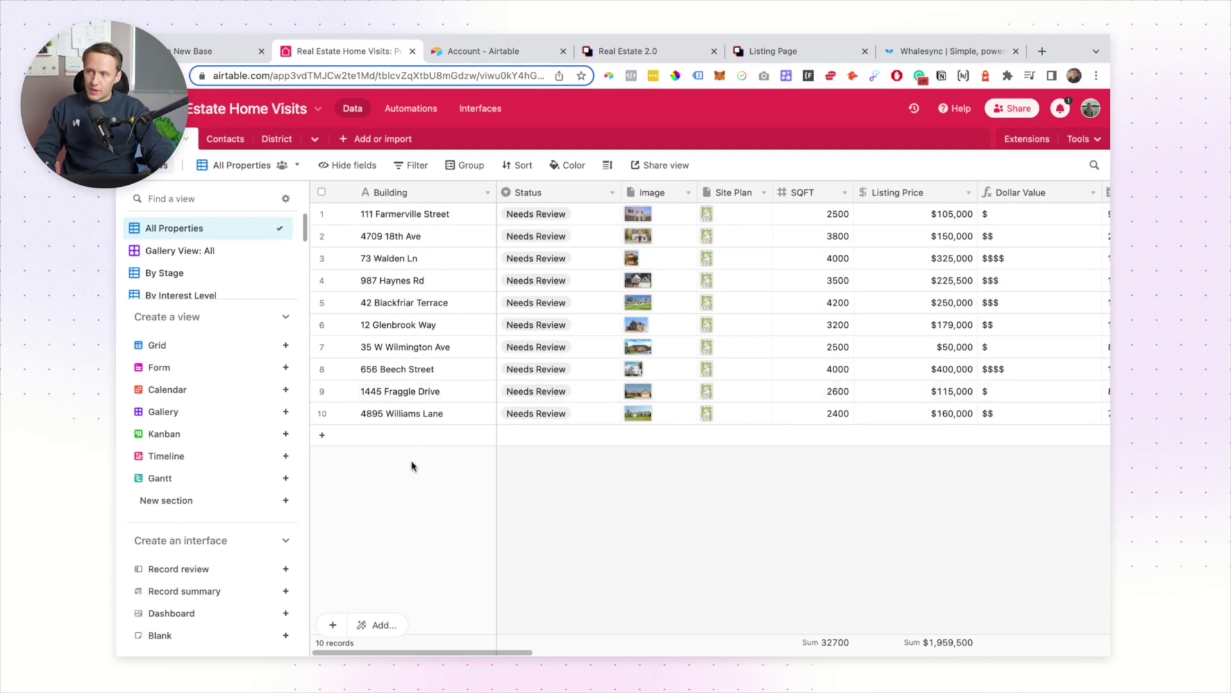
Step: In the new Properties row, pair Airtable's Building field with Webflow's required Name field
{"action": "left_click", "coordinate": [172, 51]}
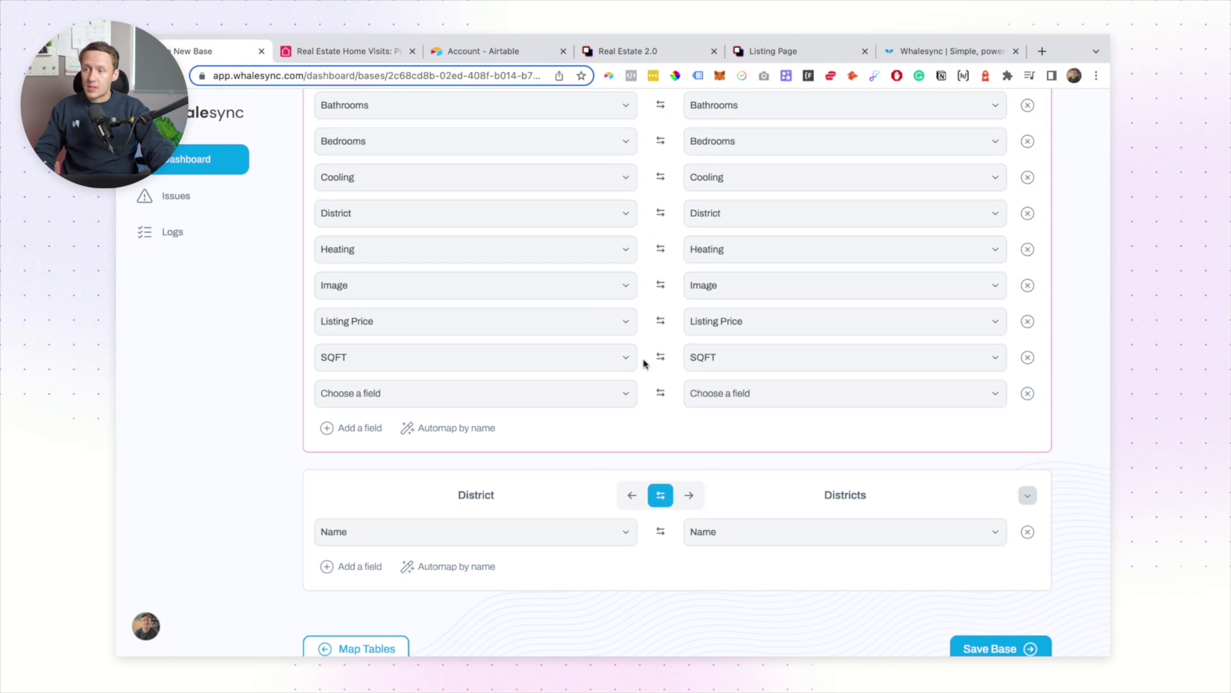
{"action": "left_click", "coordinate": [726, 393]}
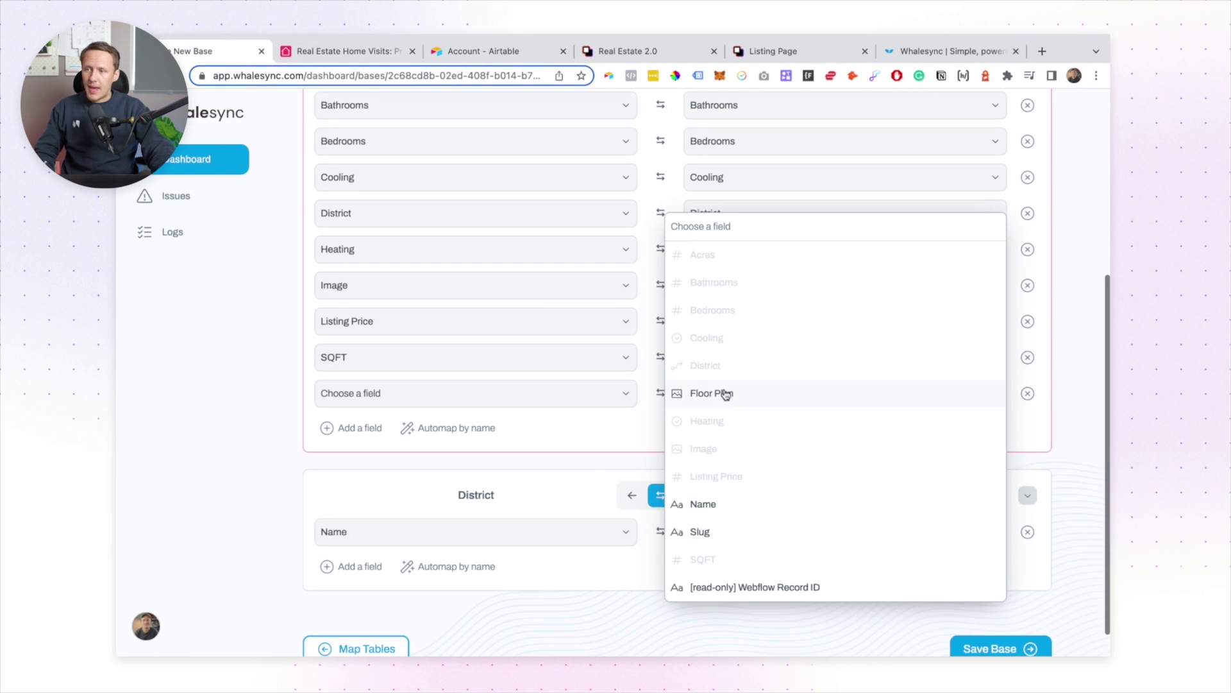
{"action": "left_click", "coordinate": [714, 503]}
{"action": "left_click", "coordinate": [388, 396]}
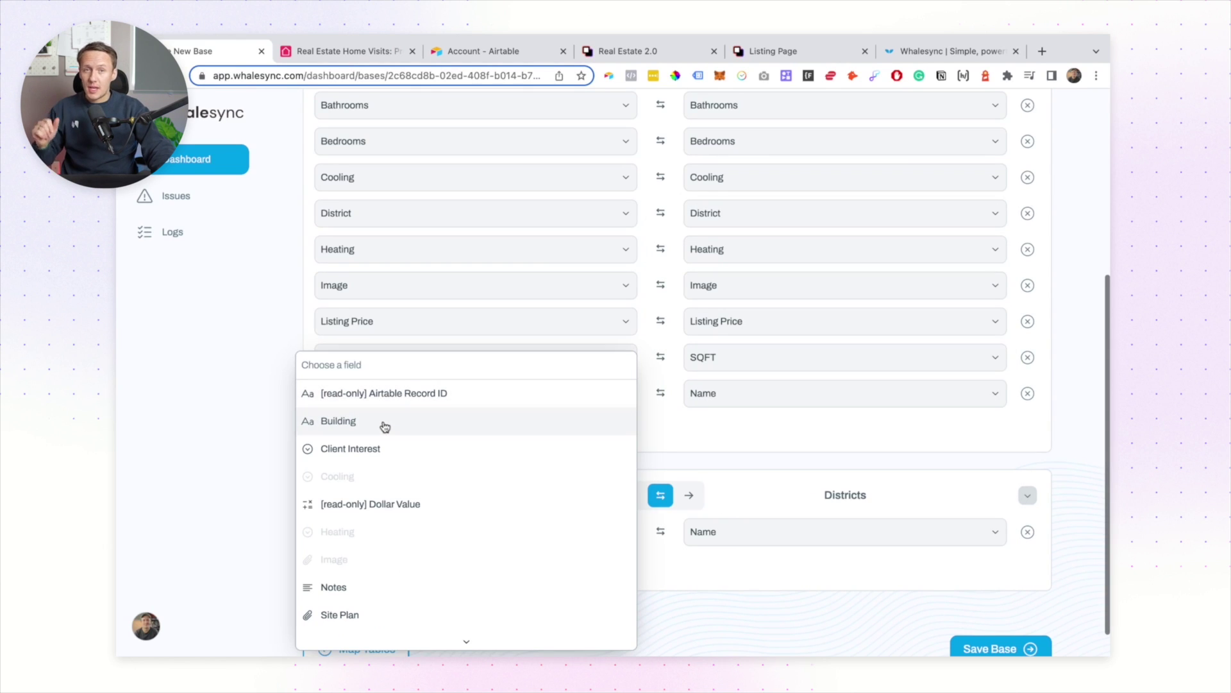
{"action": "left_click", "coordinate": [338, 421]}
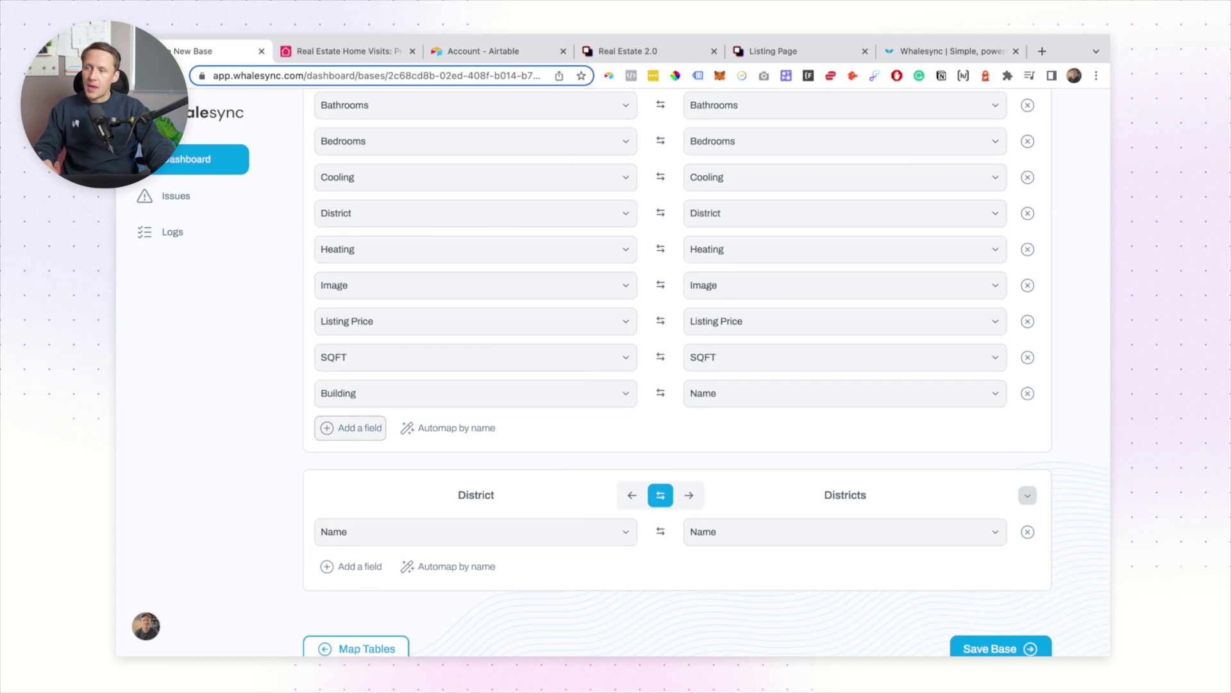
Step: Save the base, creating it with 2 tables and 11 fields mapped
{"action": "scroll", "coordinate": [417, 320], "scroll_direction": "up", "scroll_amount": 3}
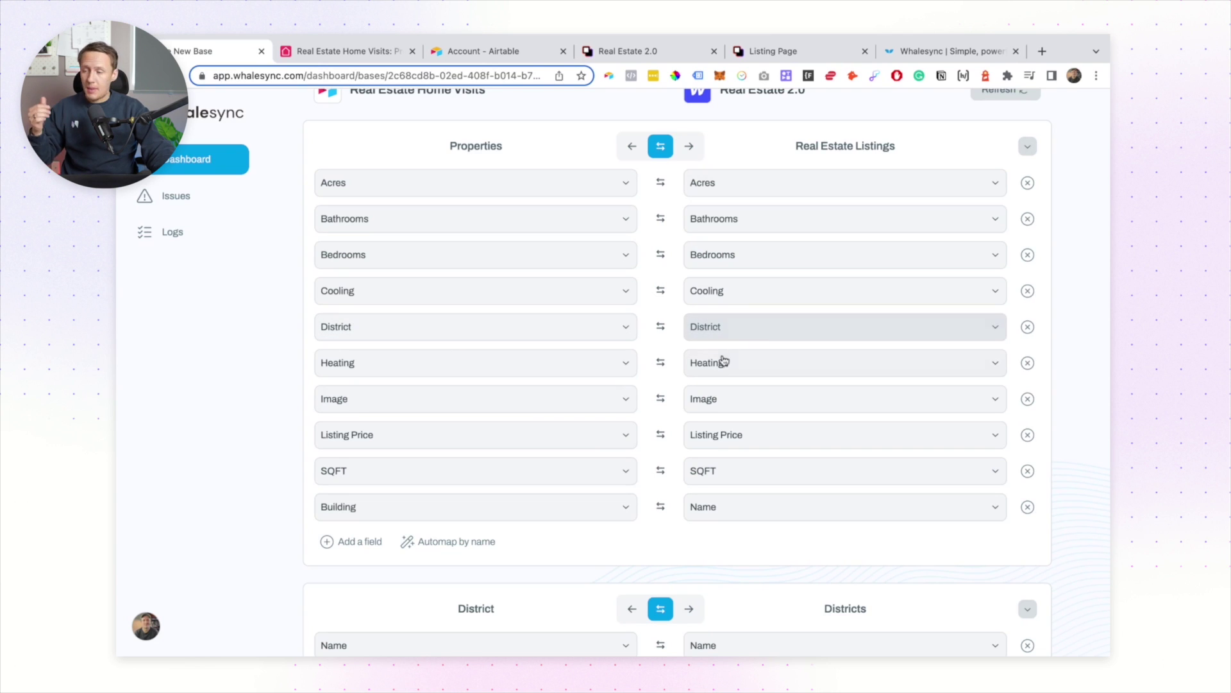
{"action": "scroll", "coordinate": [757, 333], "scroll_direction": "down", "scroll_amount": 3}
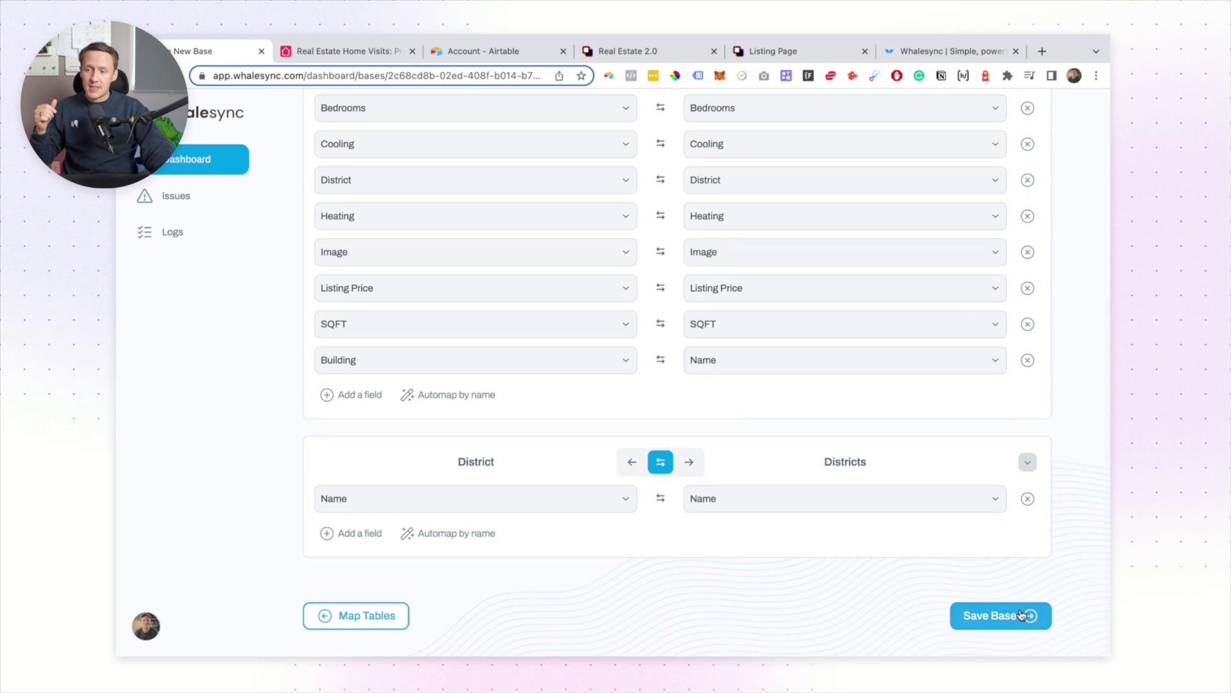
{"action": "left_click", "coordinate": [994, 617]}
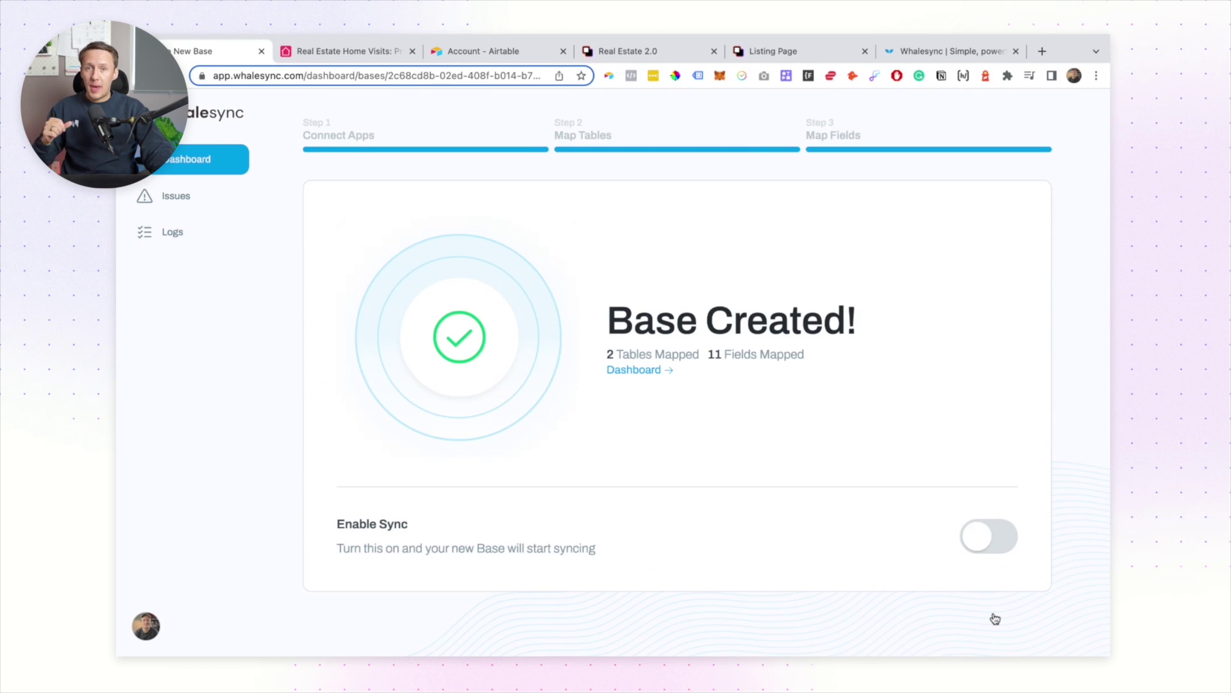
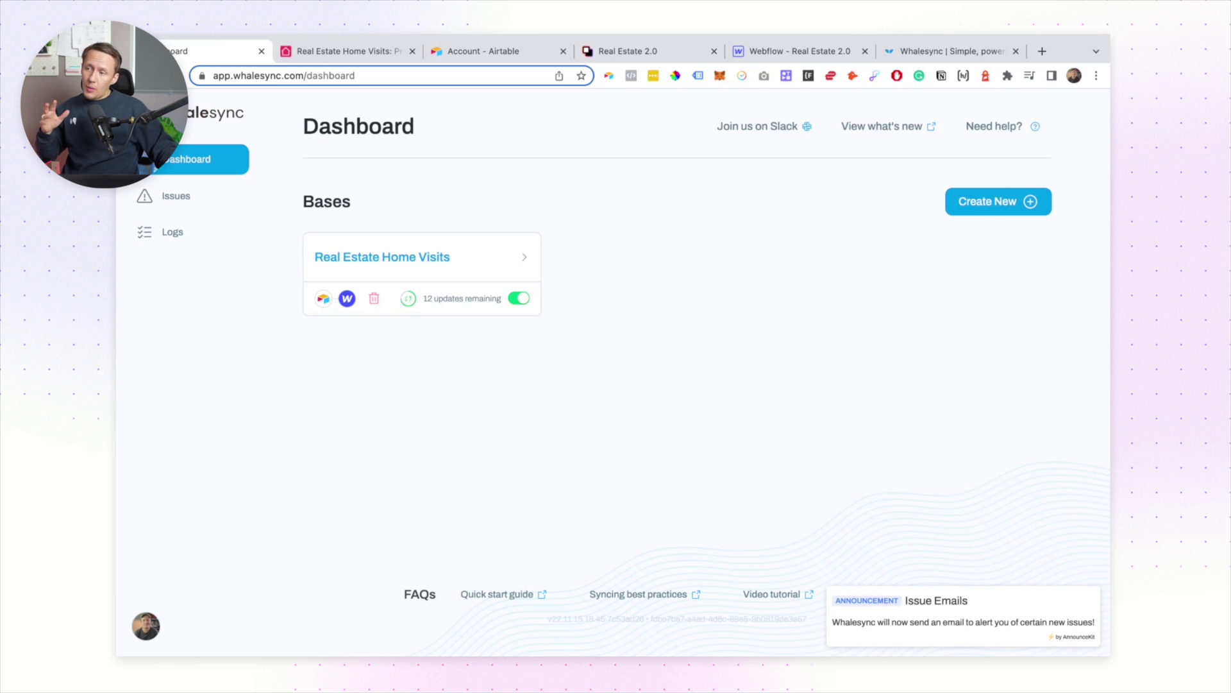
Step: Open the first sync issue to read its API-400 duplicate-slug Create Record error and impacted fields
{"action": "left_click", "coordinate": [229, 204]}
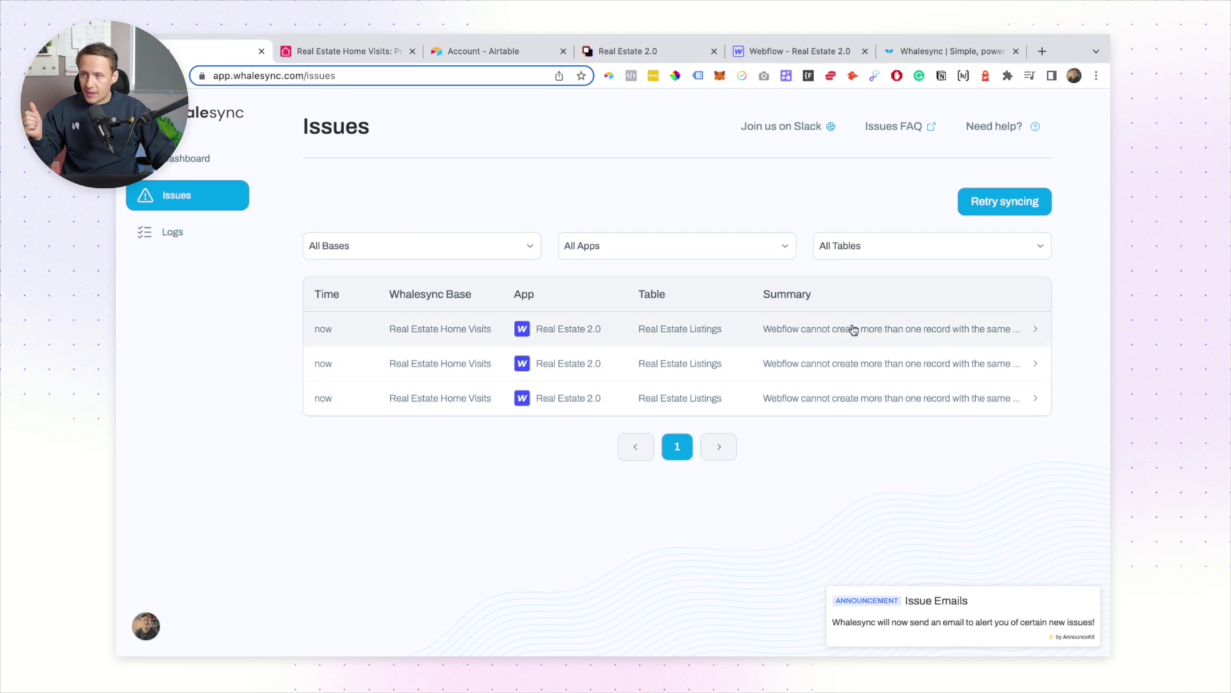
{"action": "left_click", "coordinate": [852, 329]}
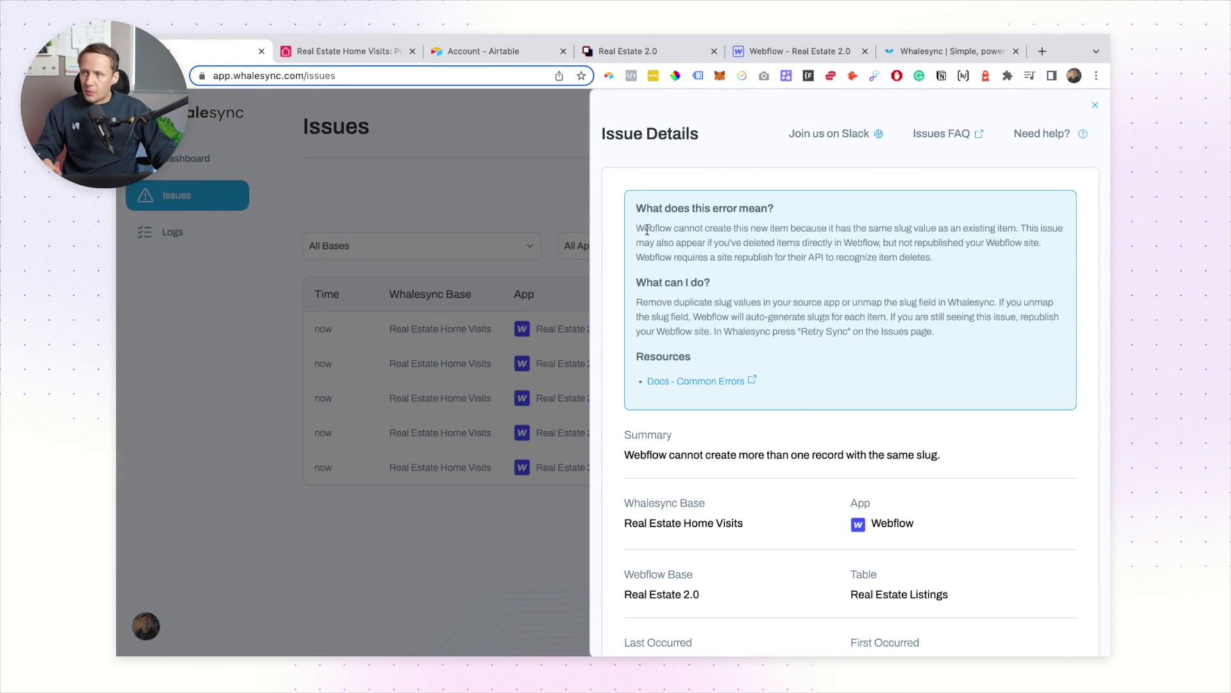
{"action": "left_click_drag", "start_coordinate": [644, 229], "coordinate": [1035, 229]}
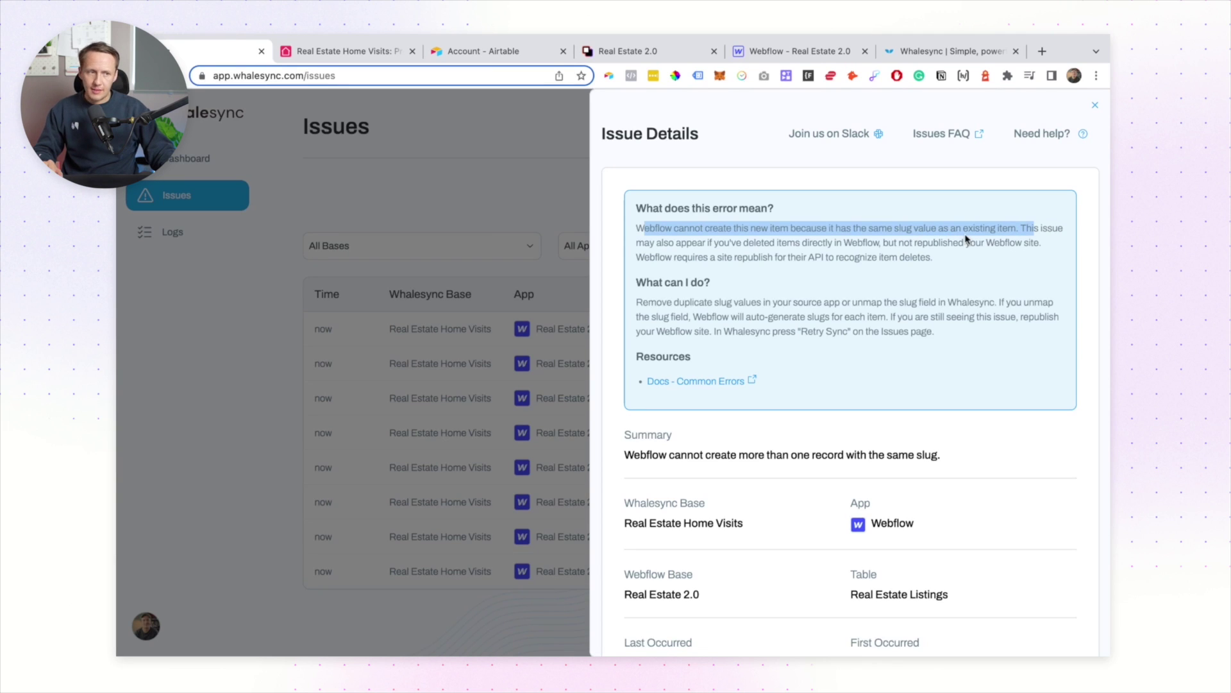
{"action": "scroll", "coordinate": [896, 422], "scroll_direction": "down", "scroll_amount": 7}
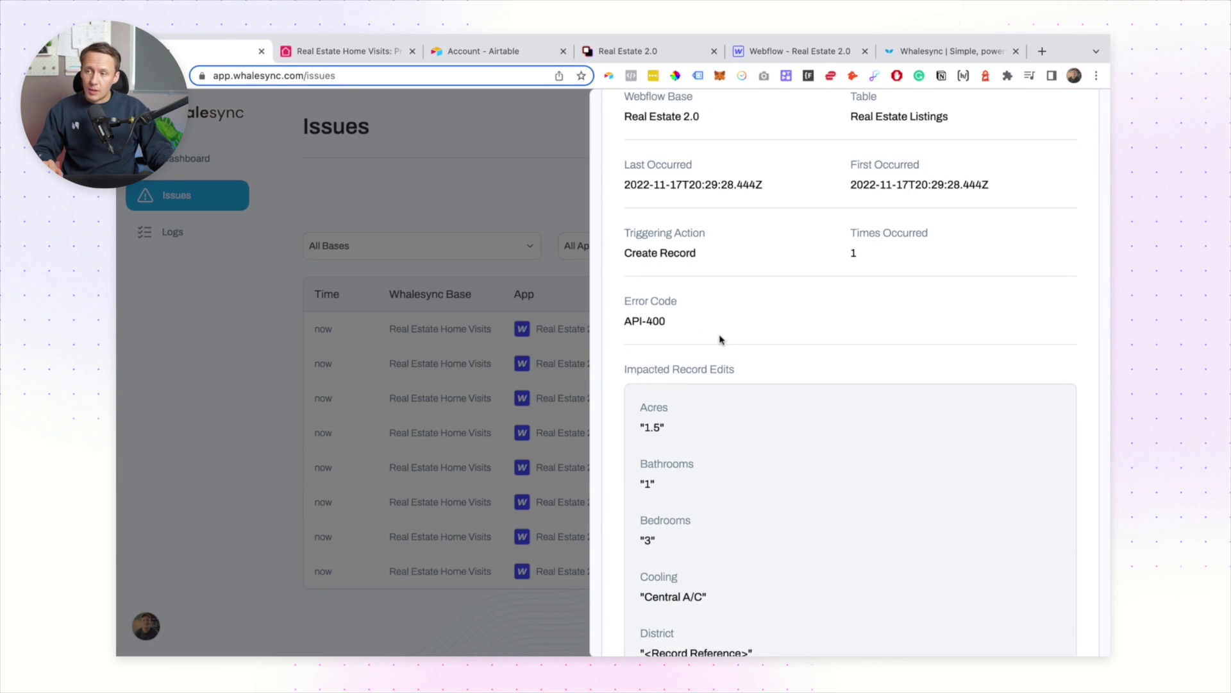
Step: Republish the Webflow Real Estate 2.0 site to its selected domains
{"action": "left_click", "coordinate": [798, 51]}
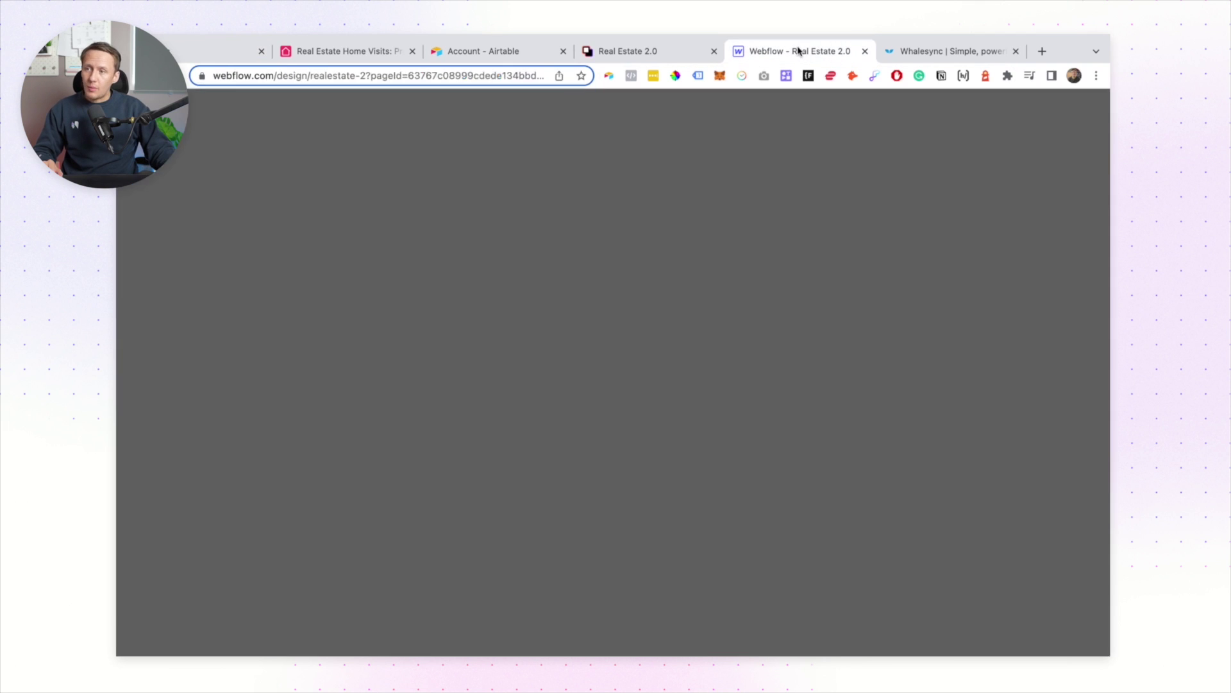
{"action": "left_click", "coordinate": [925, 101]}
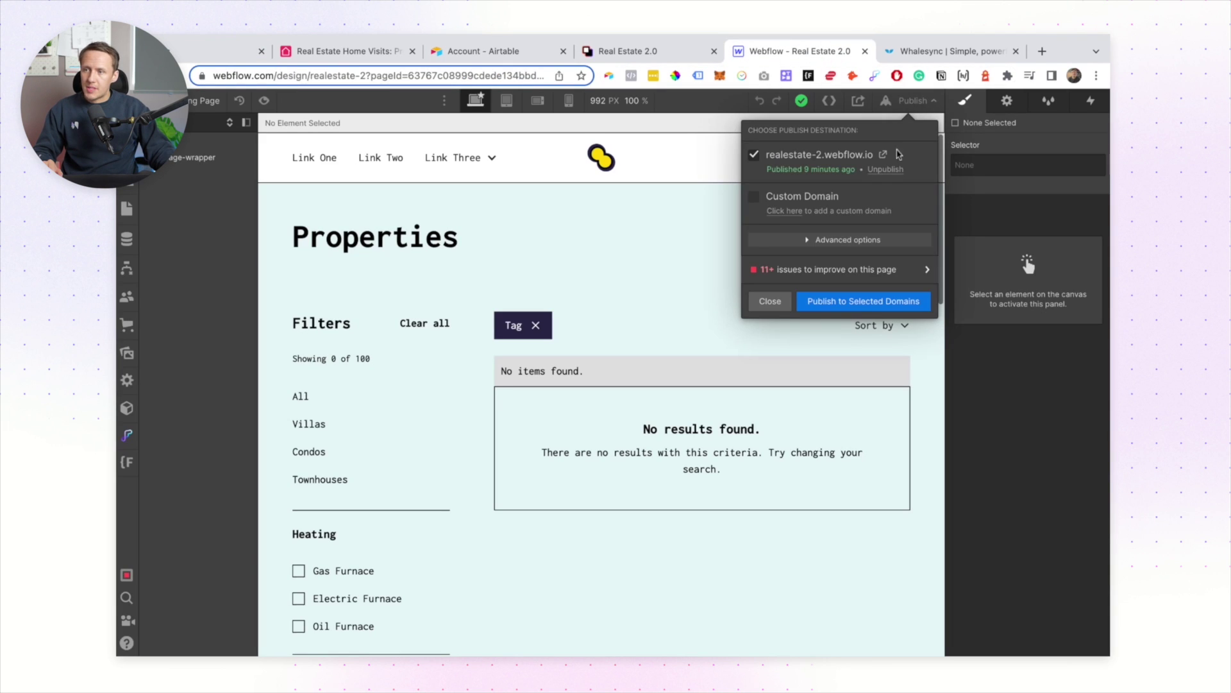
{"action": "left_click", "coordinate": [859, 302]}
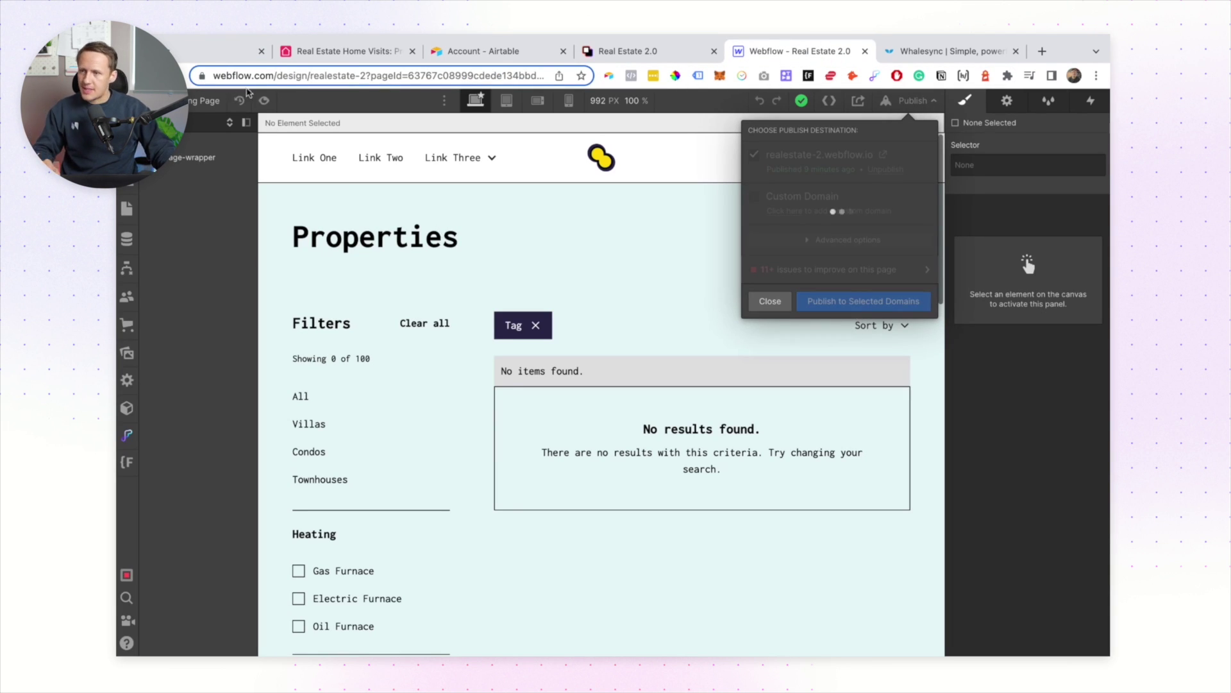
Step: Check the Webflow CMS collections list, then move to the Airtable Real Estate Home Visits base
{"action": "left_click", "coordinate": [126, 240]}
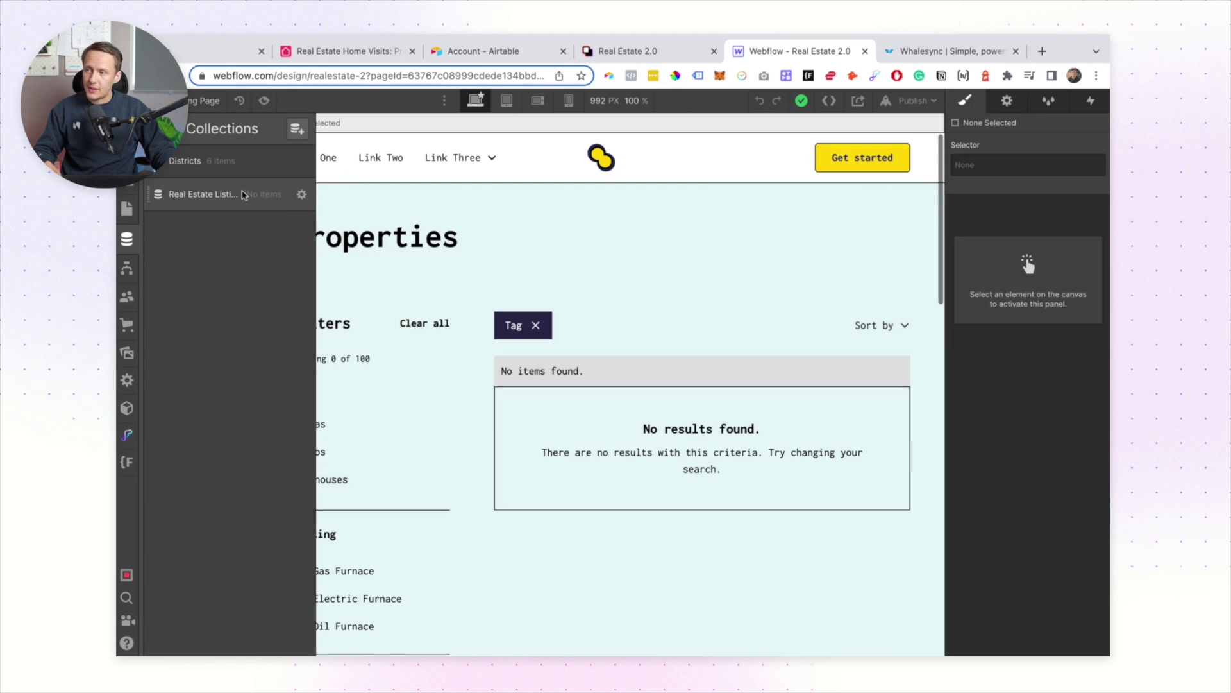
{"action": "left_click", "coordinate": [126, 238]}
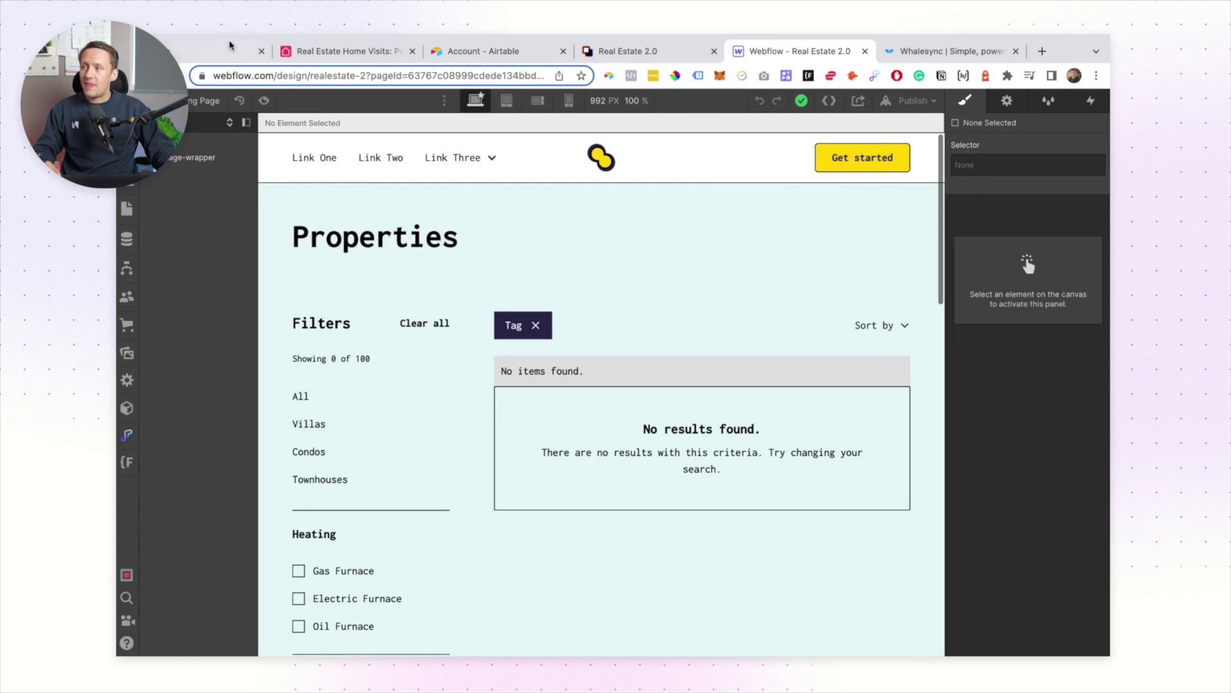
{"action": "left_click", "coordinate": [341, 52]}
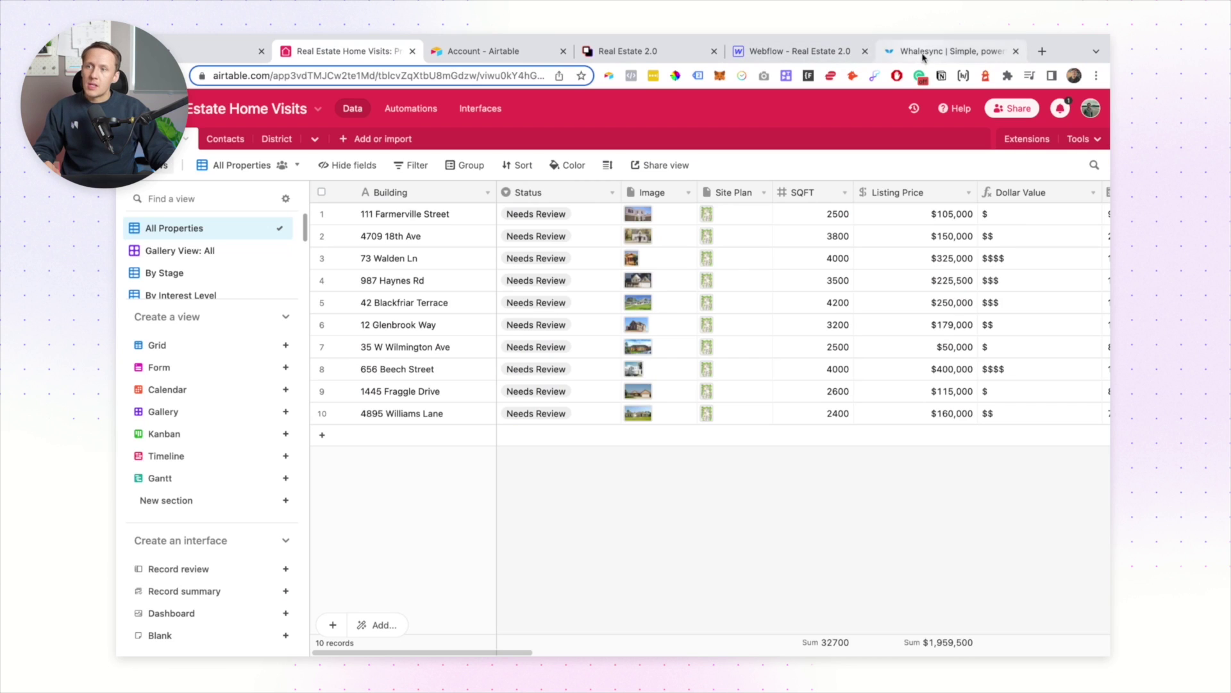
Step: Close Issue Details in Whalesync to confirm 'There are no issues'
{"action": "left_click", "coordinate": [943, 51]}
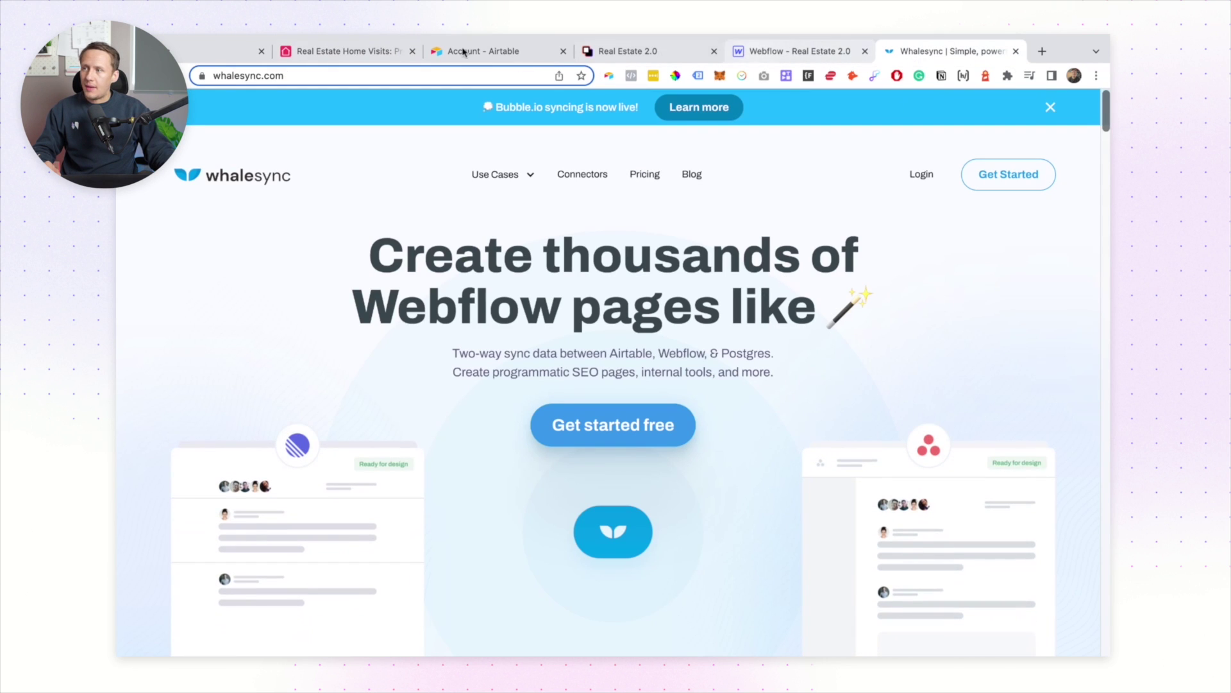
{"action": "left_click", "coordinate": [218, 51]}
{"action": "left_click", "coordinate": [368, 285]}
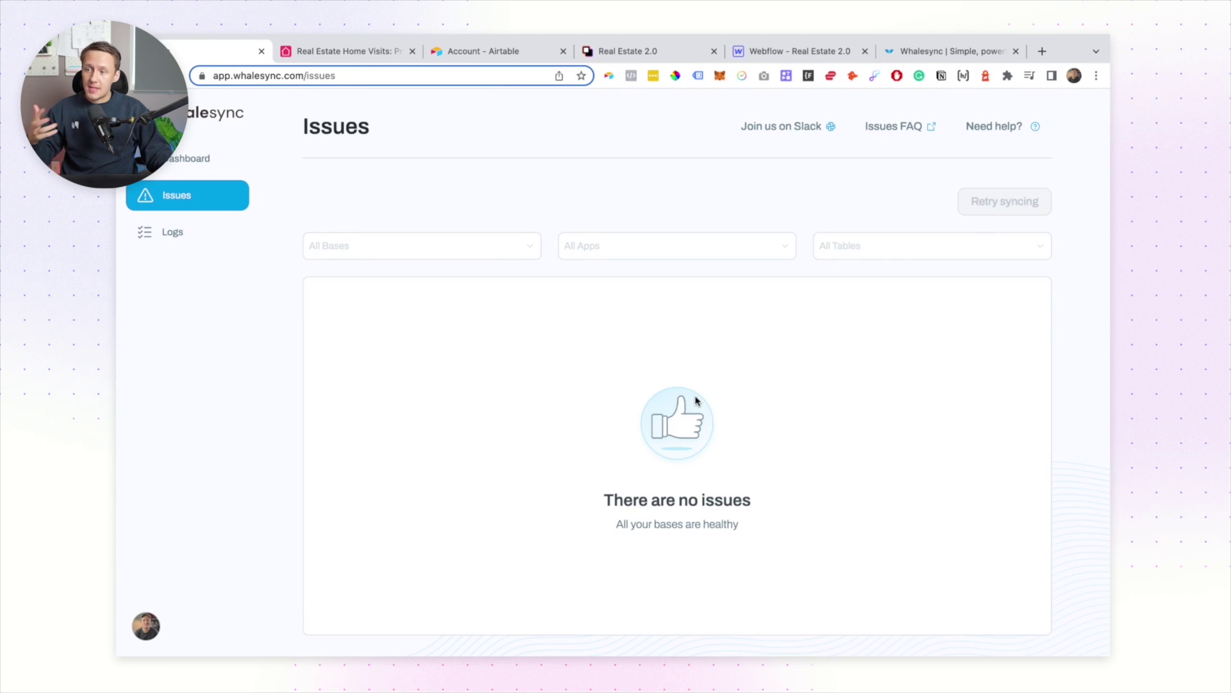
Step: Review the sync logs for newly created listing records, then return to the dashboard
{"action": "left_click", "coordinate": [168, 235]}
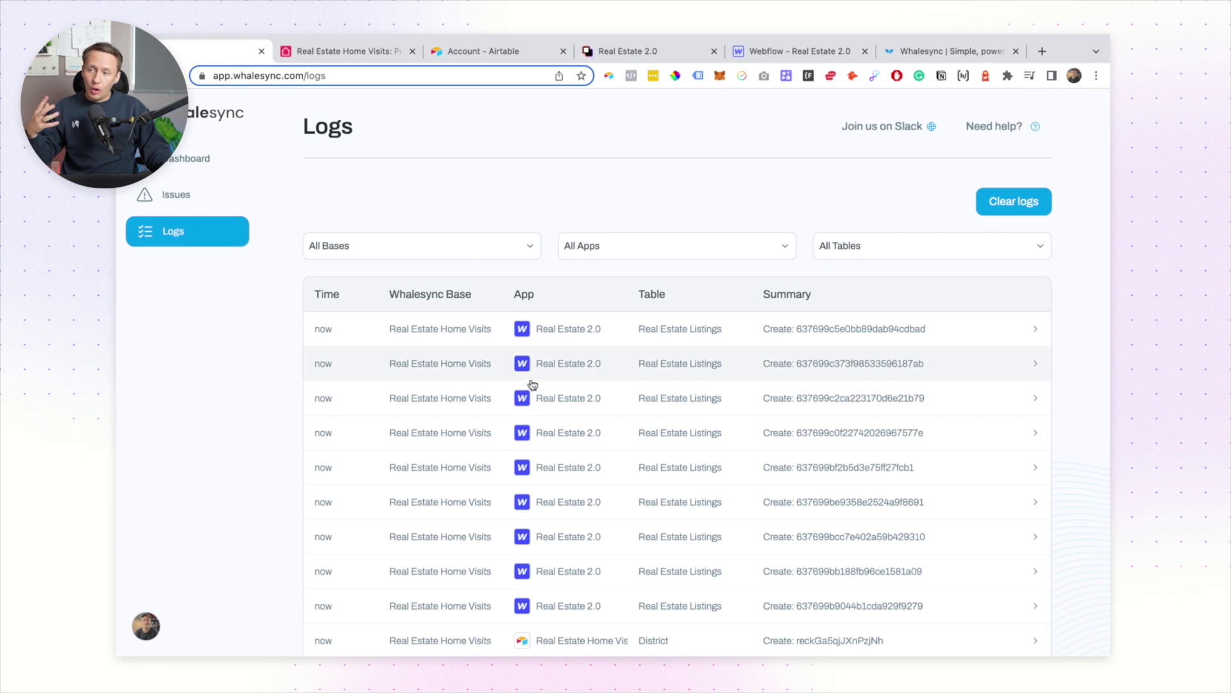
{"action": "scroll", "coordinate": [760, 426], "scroll_direction": "down", "scroll_amount": 3}
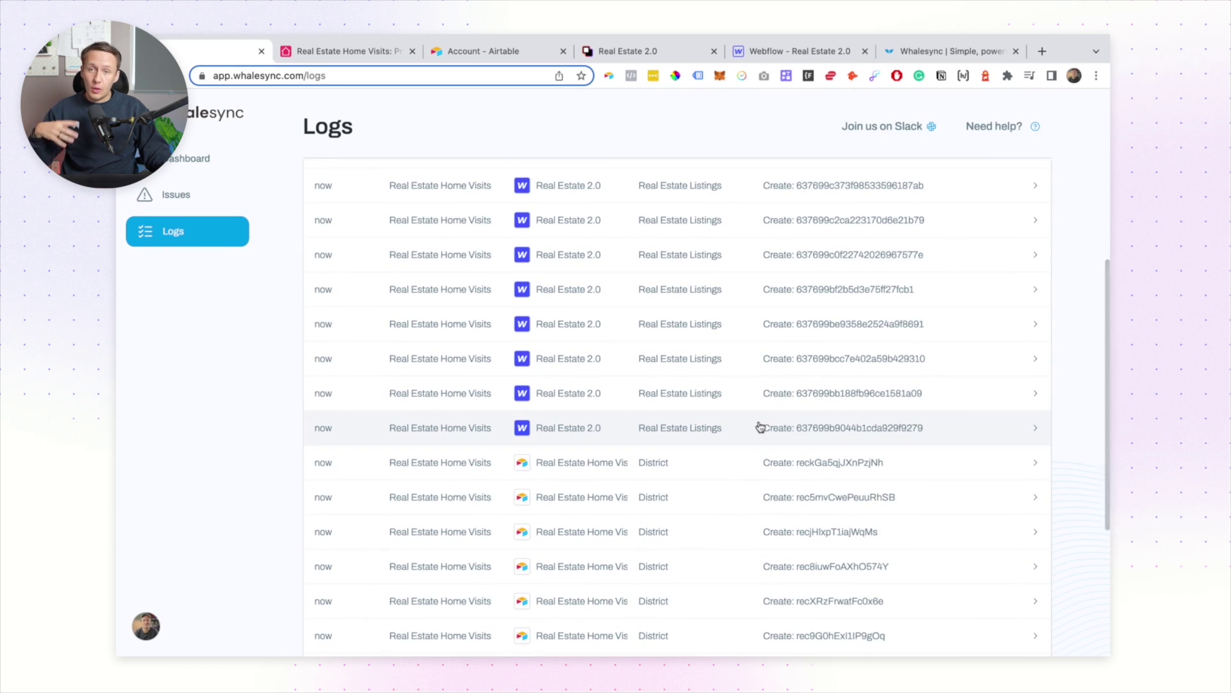
{"action": "scroll", "coordinate": [759, 426], "scroll_direction": "up", "scroll_amount": 3}
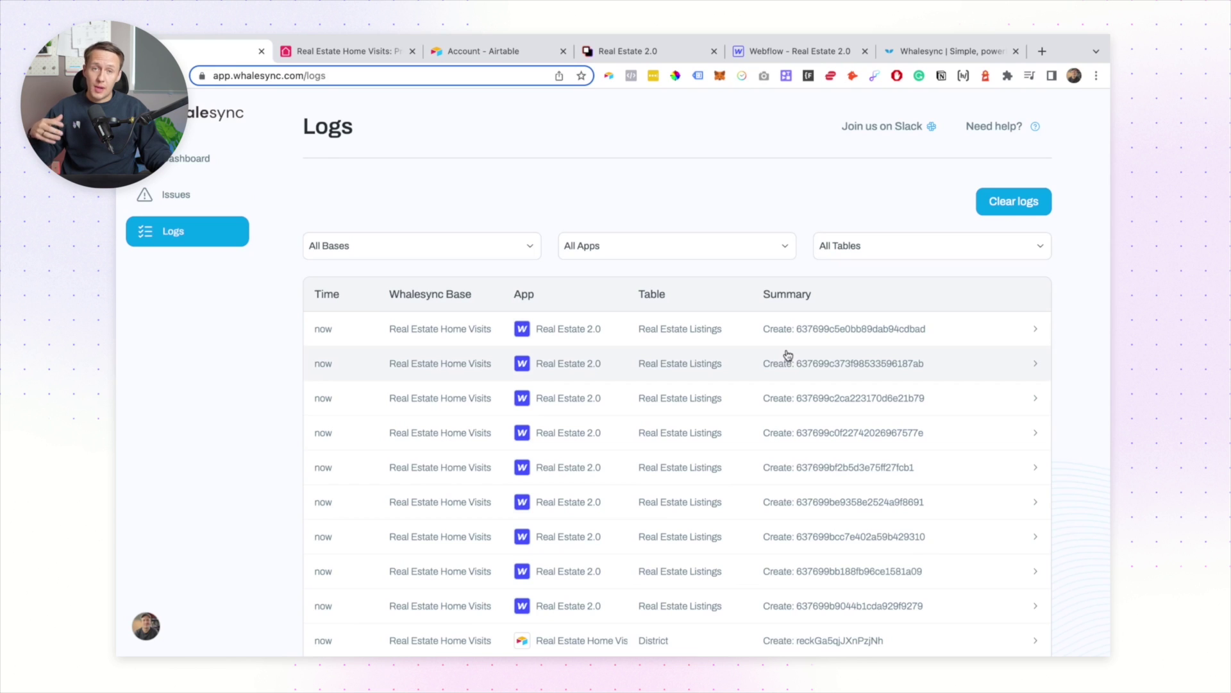
{"action": "scroll", "coordinate": [744, 400], "scroll_direction": "down", "scroll_amount": 5}
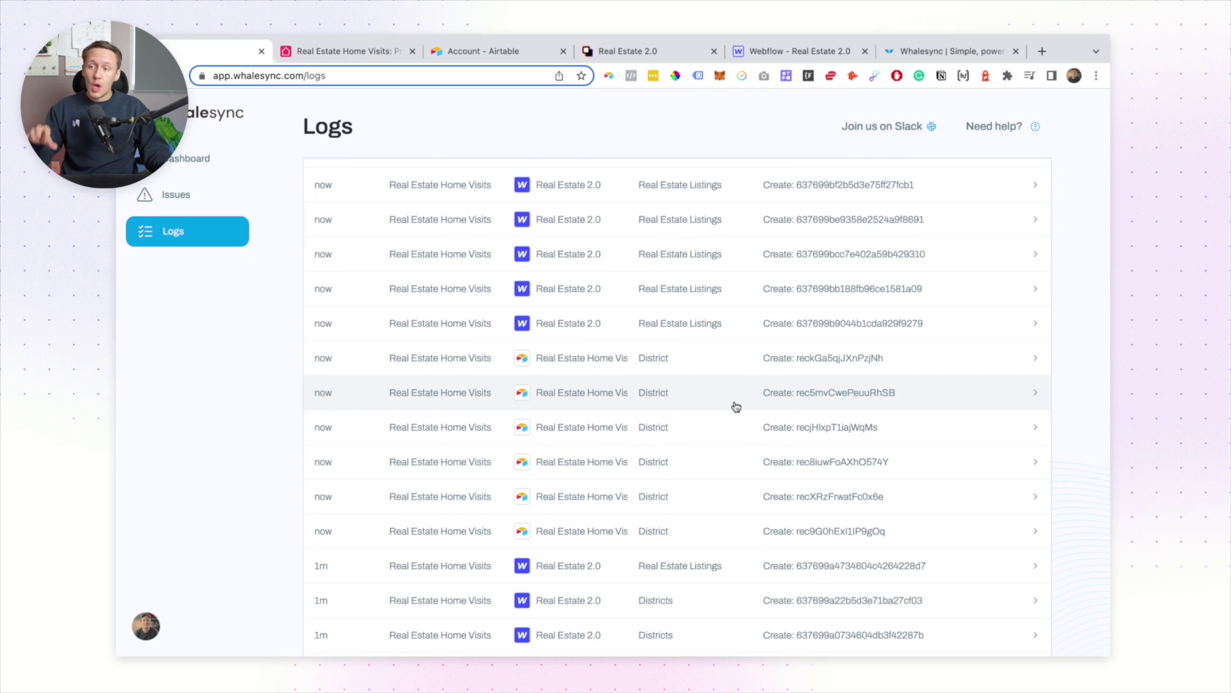
{"action": "scroll", "coordinate": [744, 401], "scroll_direction": "up", "scroll_amount": 5}
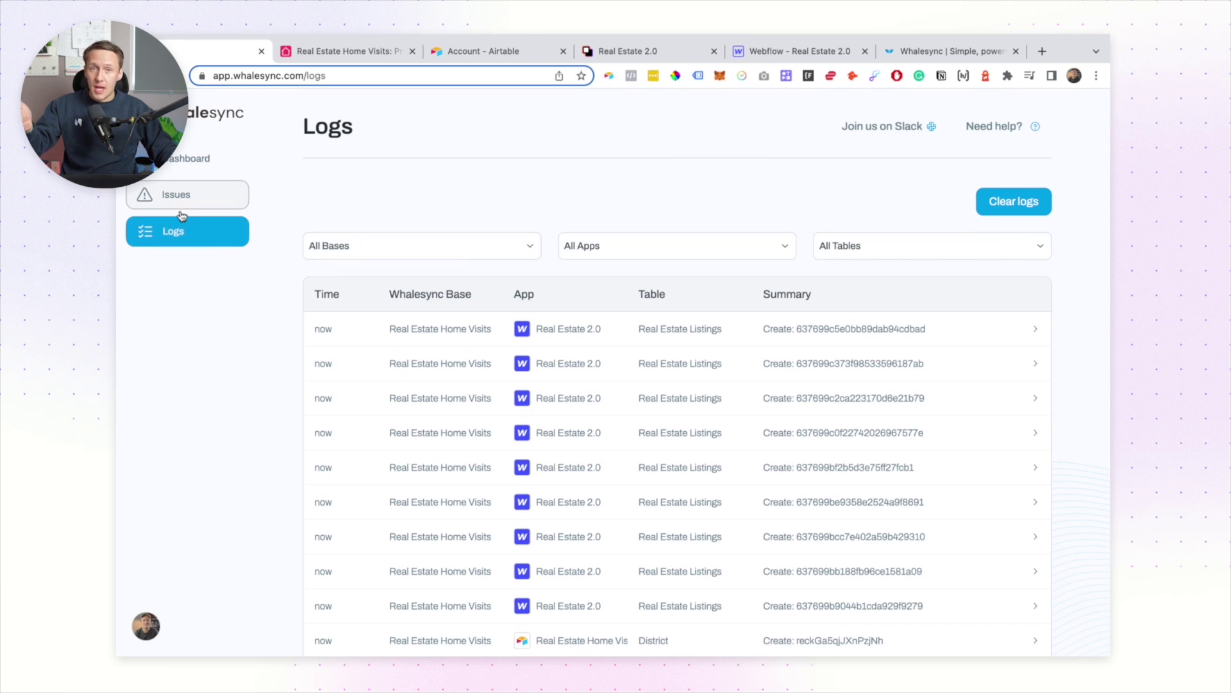
{"action": "left_click", "coordinate": [172, 168]}
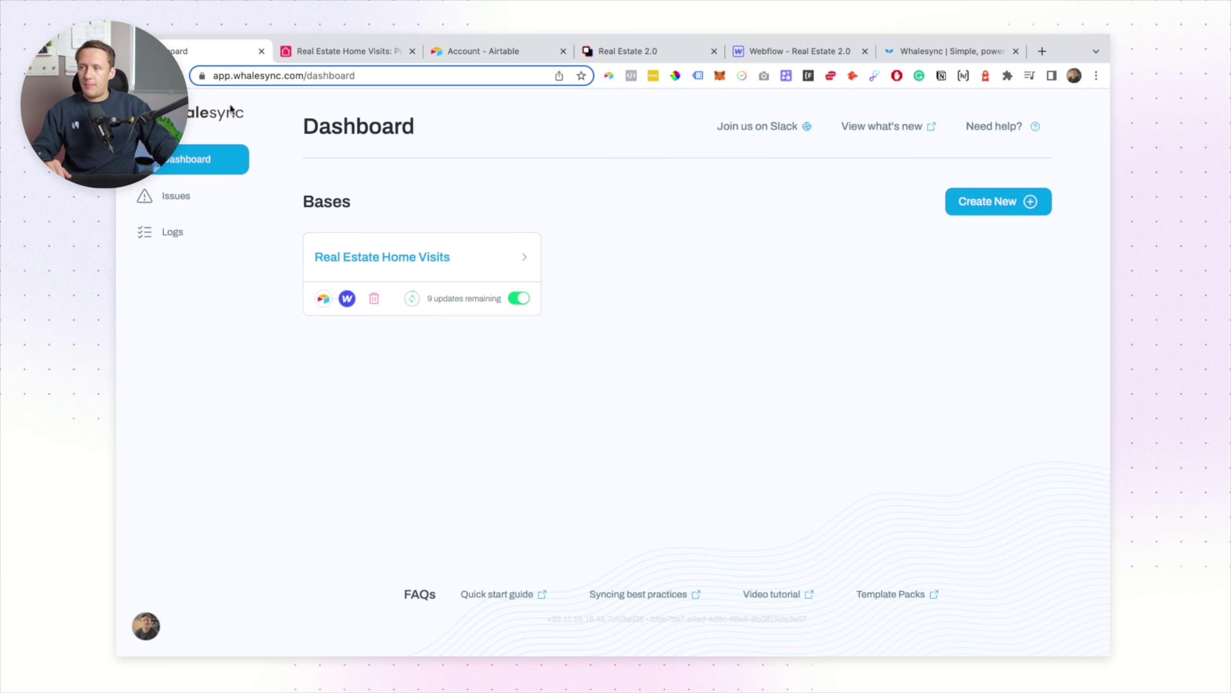
{"action": "left_click", "coordinate": [801, 57]}
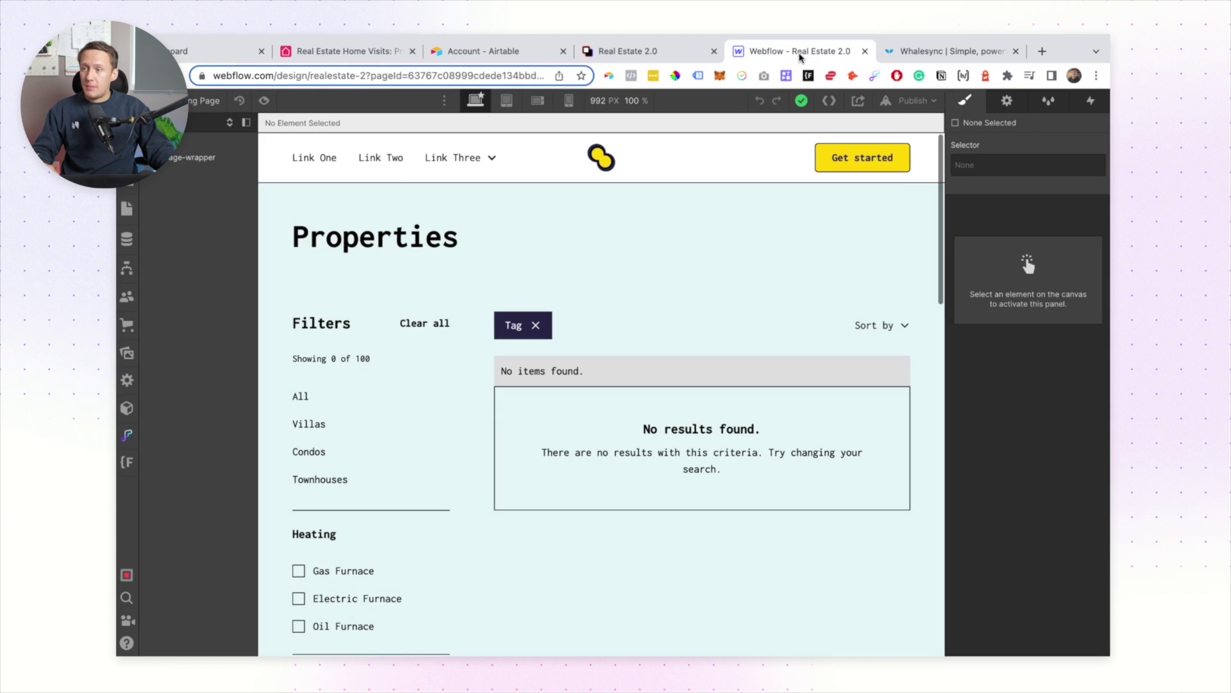
{"action": "left_click", "coordinate": [126, 239]}
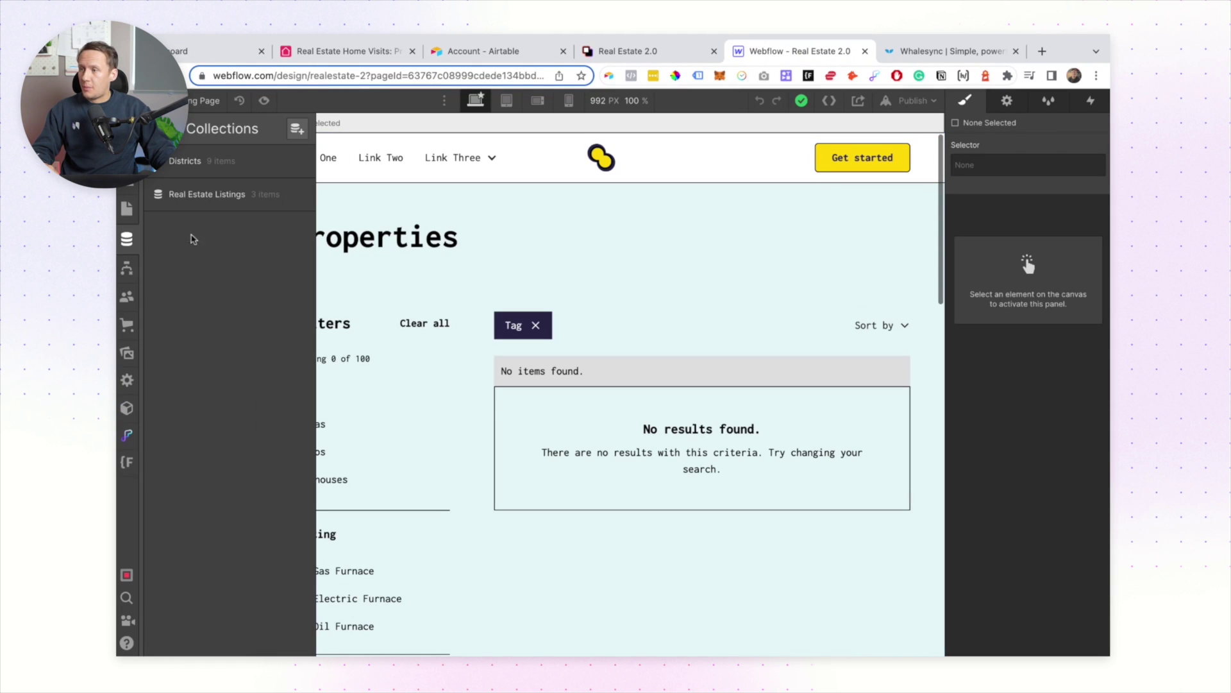
{"action": "left_click", "coordinate": [200, 195]}
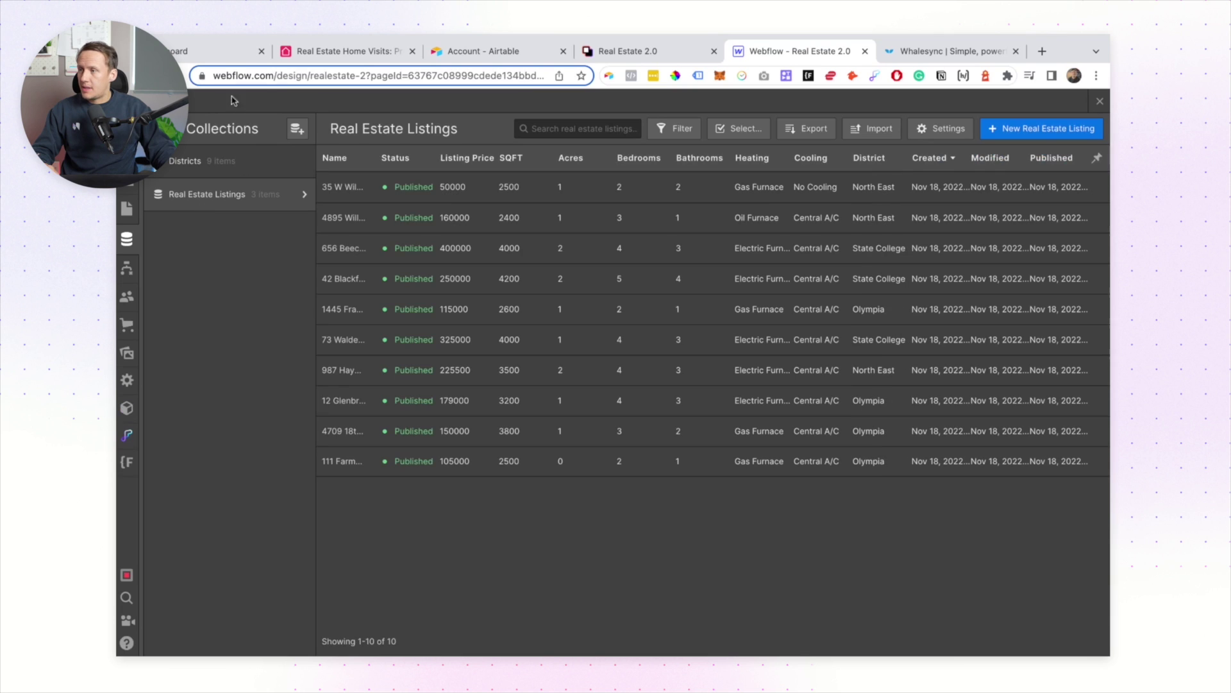
{"action": "left_click", "coordinate": [370, 190]}
{"action": "scroll", "coordinate": [599, 316], "scroll_direction": "down", "scroll_amount": 6}
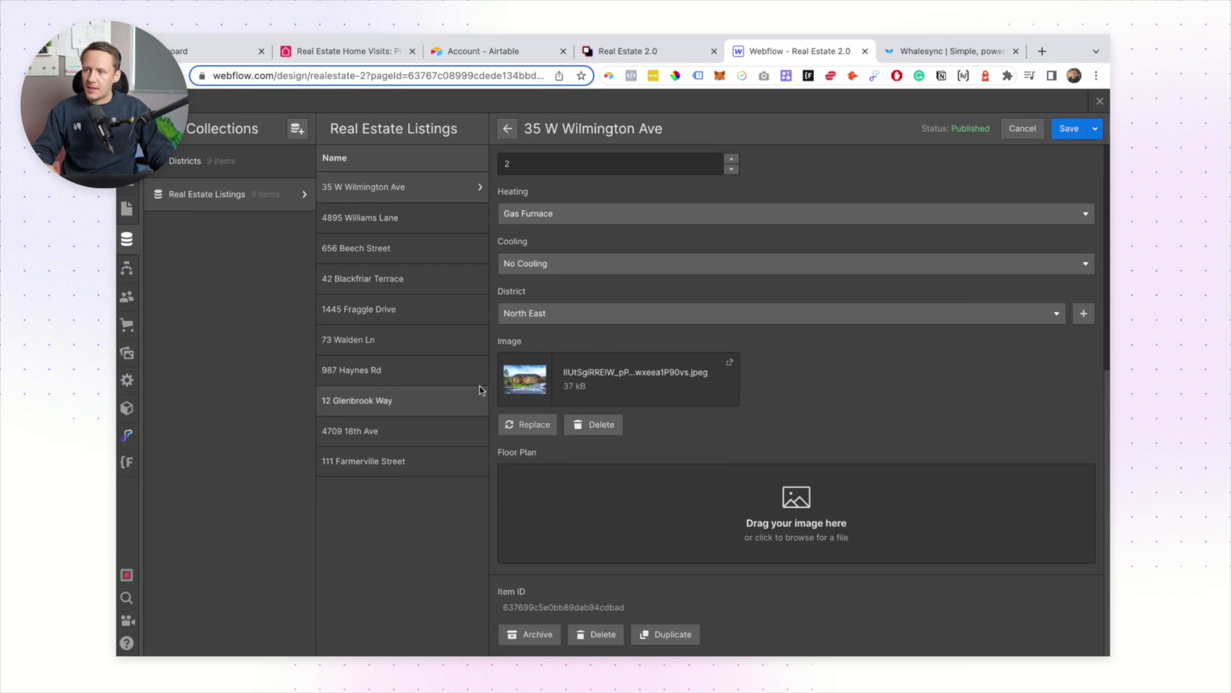
Step: Scroll the Properties page to review the synced listing cards, then return to the Whalesync dashboard
{"action": "left_click", "coordinate": [127, 238]}
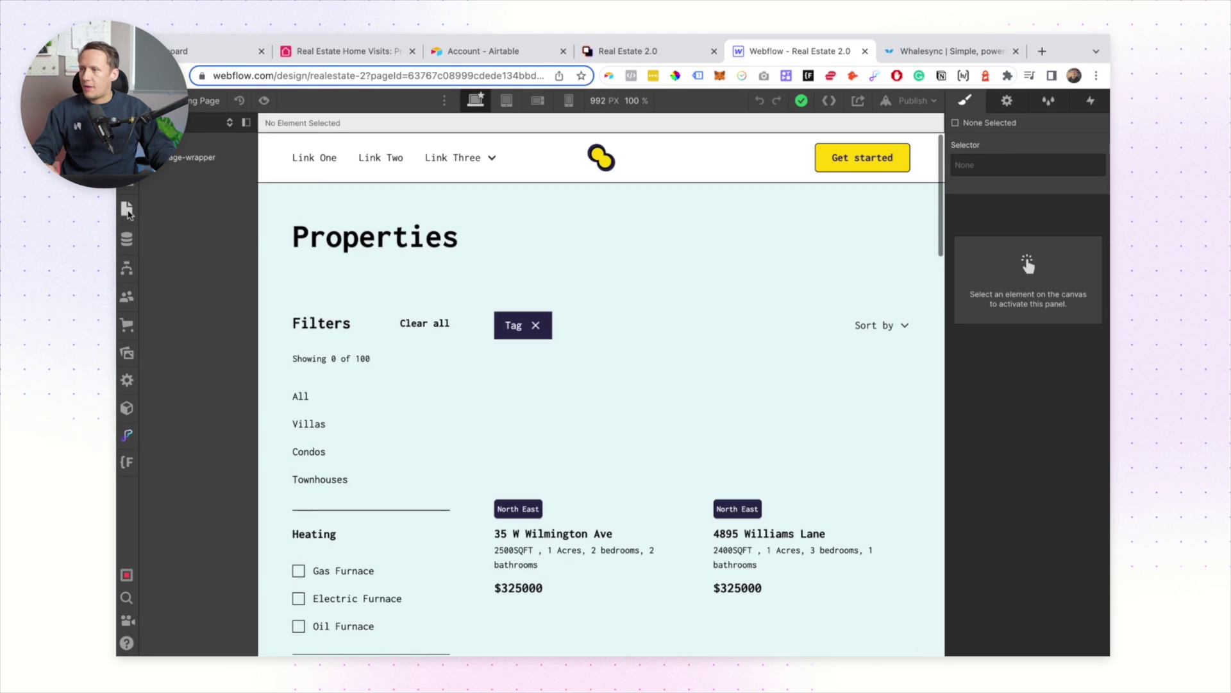
{"action": "scroll", "coordinate": [601, 451], "scroll_direction": "down", "scroll_amount": 3}
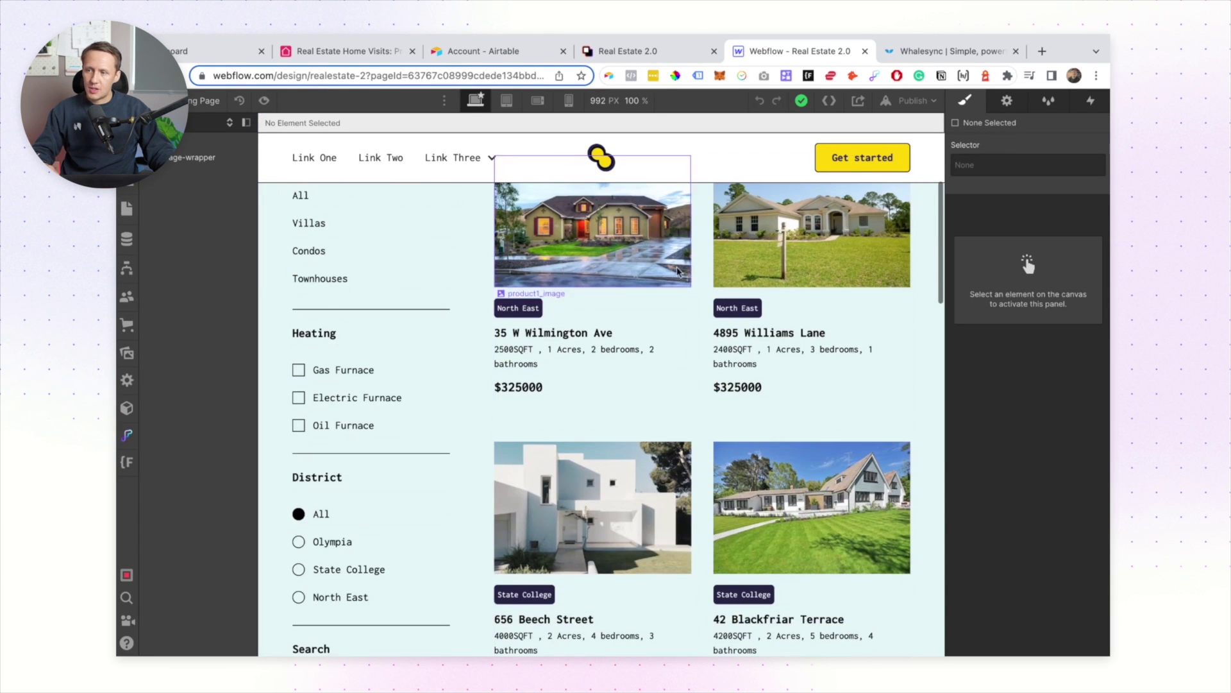
{"action": "scroll", "coordinate": [742, 464], "scroll_direction": "down", "scroll_amount": 4}
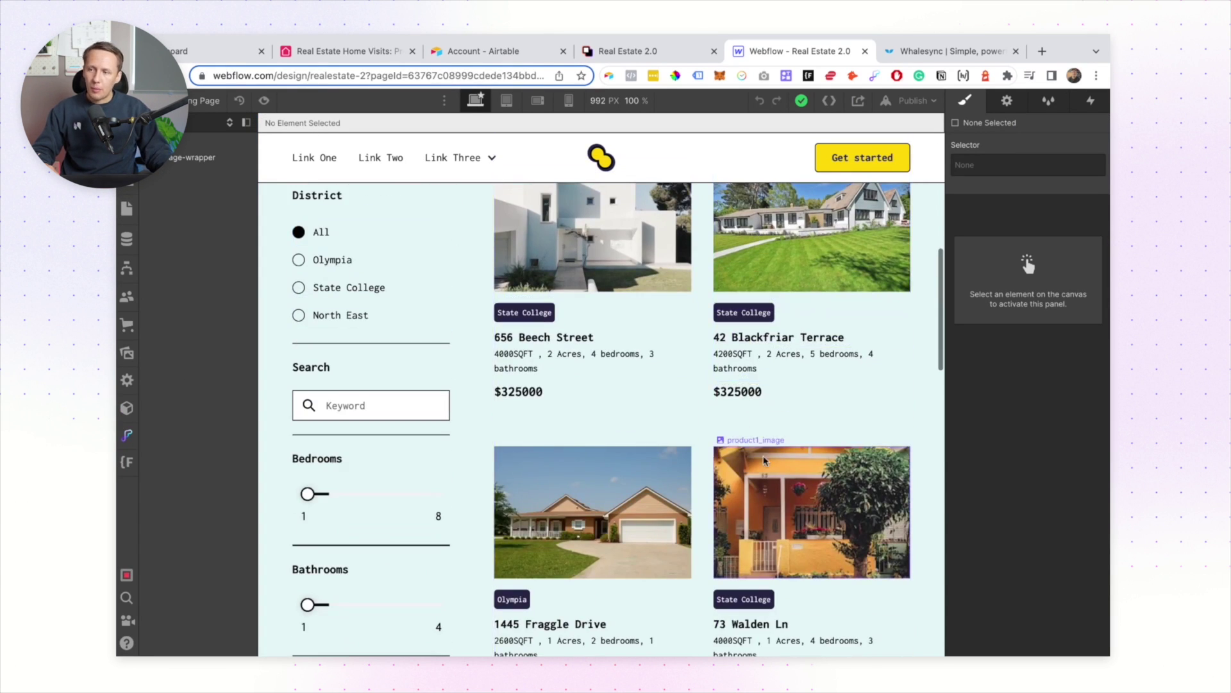
{"action": "scroll", "coordinate": [765, 459], "scroll_direction": "down", "scroll_amount": 2}
{"action": "scroll", "coordinate": [764, 459], "scroll_direction": "up", "scroll_amount": 10}
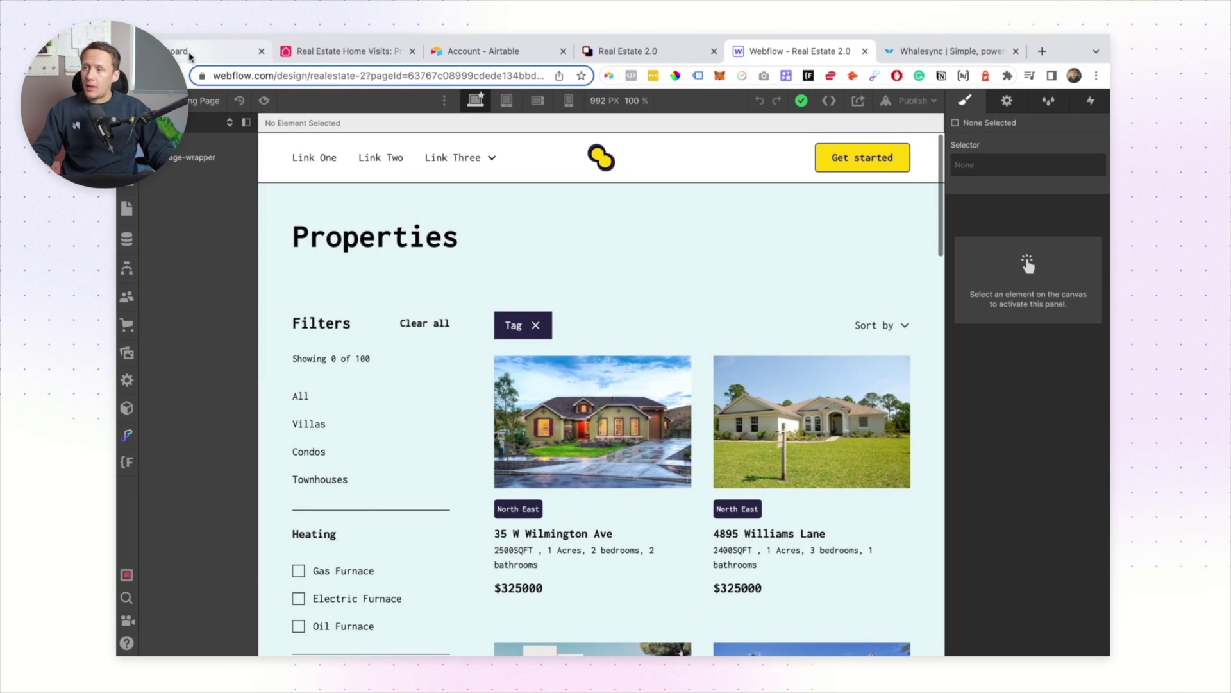
{"action": "left_click", "coordinate": [238, 51]}
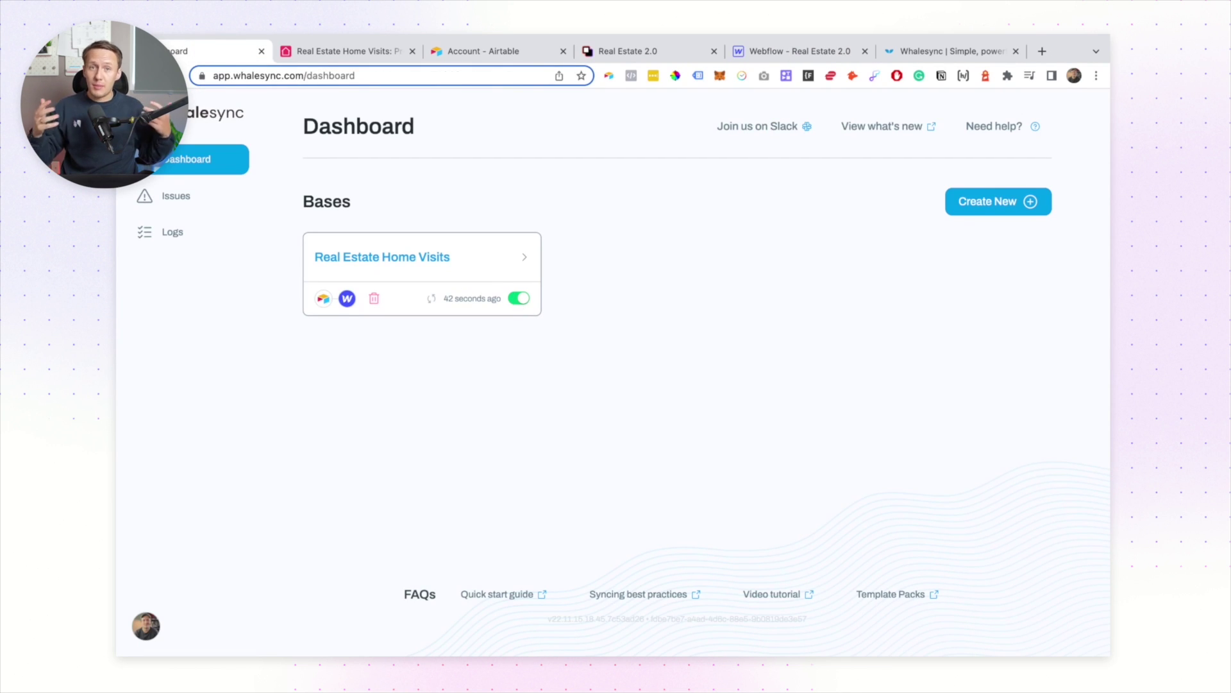
{"action": "left_click", "coordinate": [347, 52]}
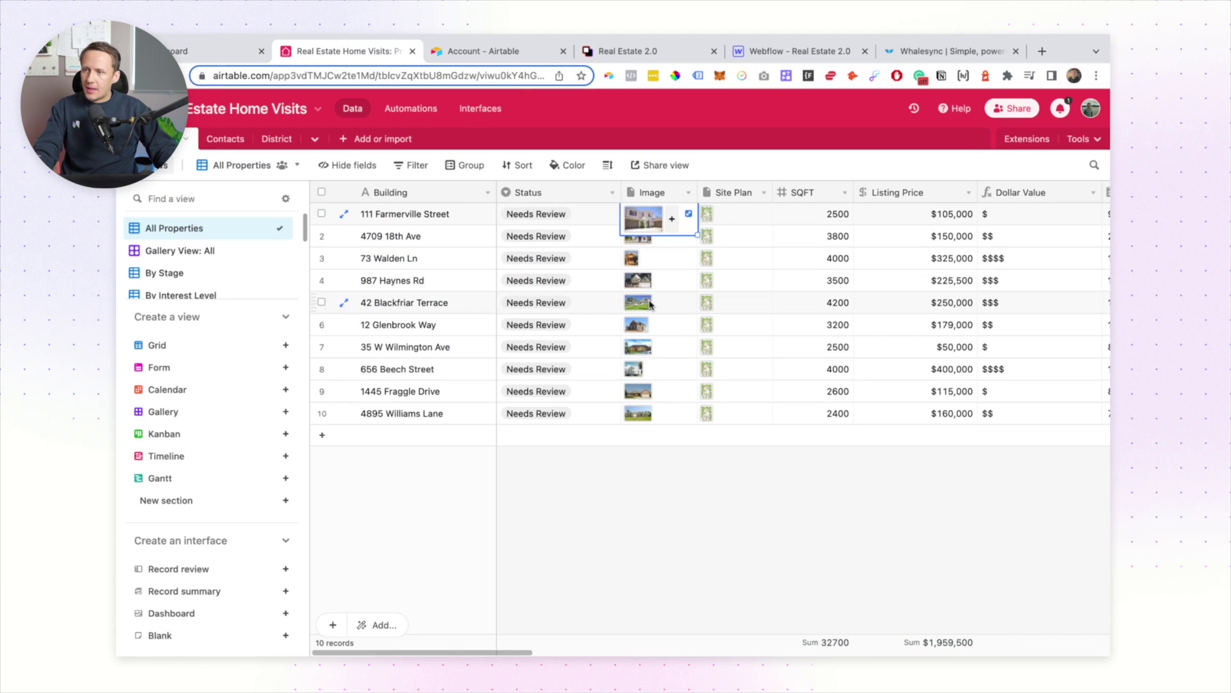
{"action": "left_click", "coordinate": [421, 241]}
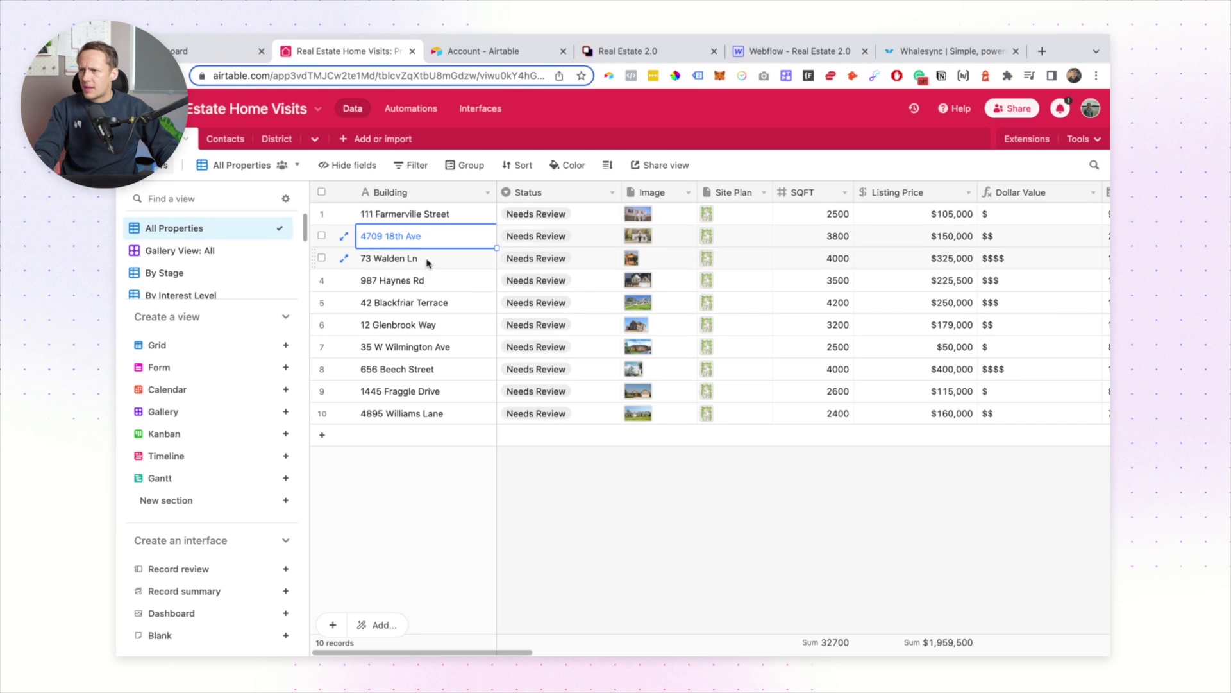
{"action": "left_click", "coordinate": [430, 260]}
{"action": "double_click", "coordinate": [433, 238]}
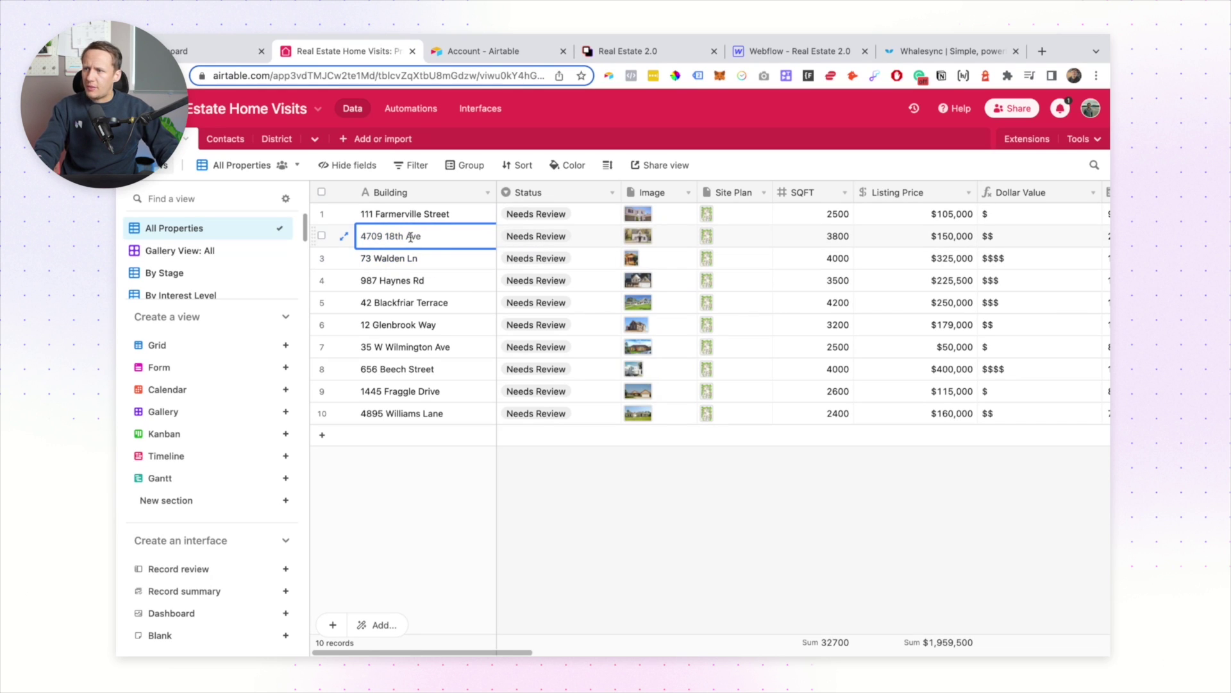
{"action": "type", "text": "Street"}
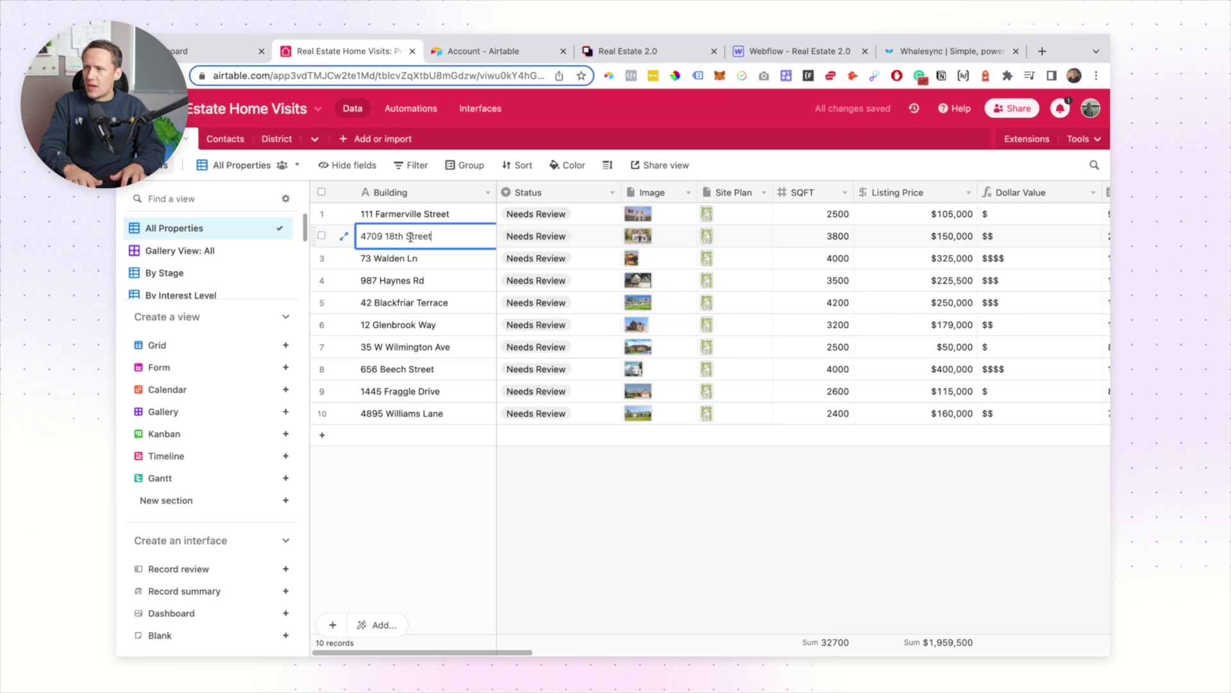
{"action": "left_click", "coordinate": [429, 484]}
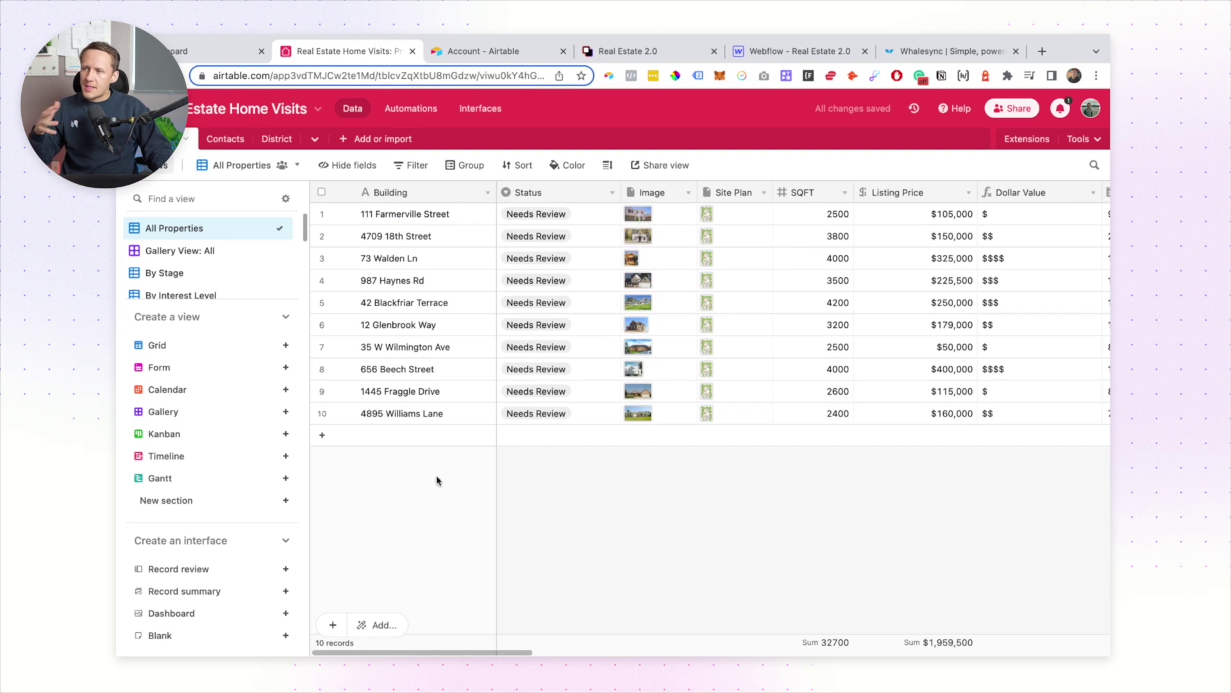
{"action": "left_click", "coordinate": [930, 55]}
Step: Inspect the latest Update entry in Whalesync's logs showing the listing name change
{"action": "left_click", "coordinate": [212, 51]}
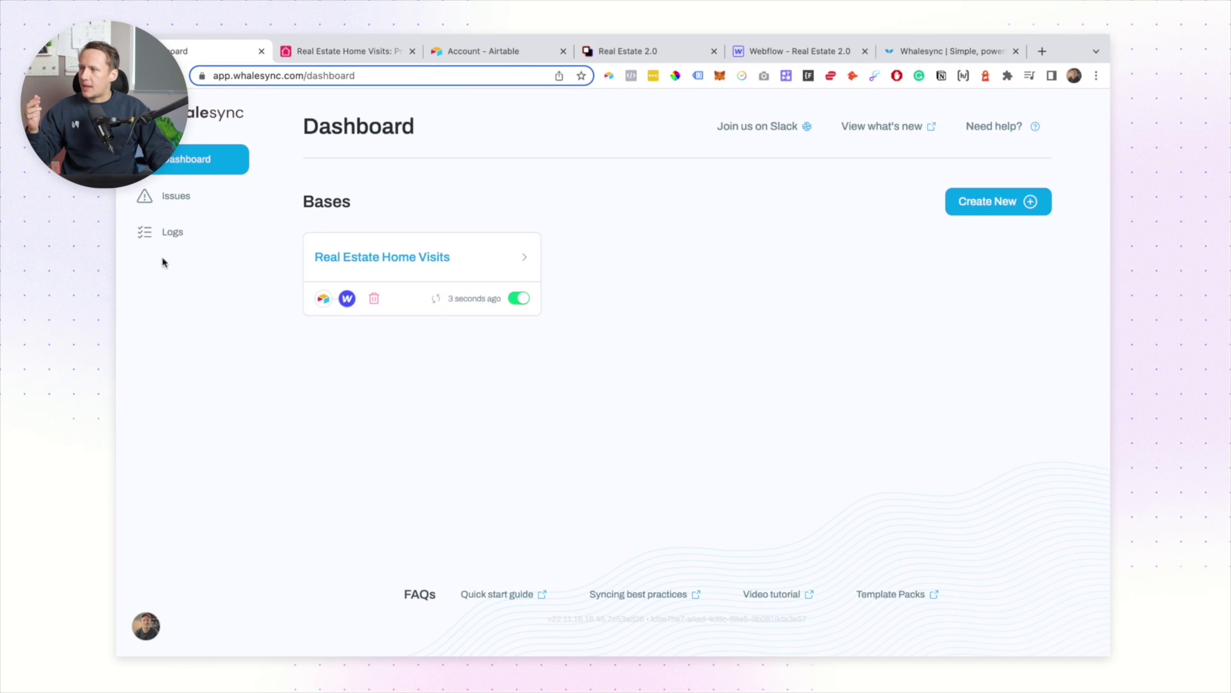
{"action": "left_click", "coordinate": [173, 232]}
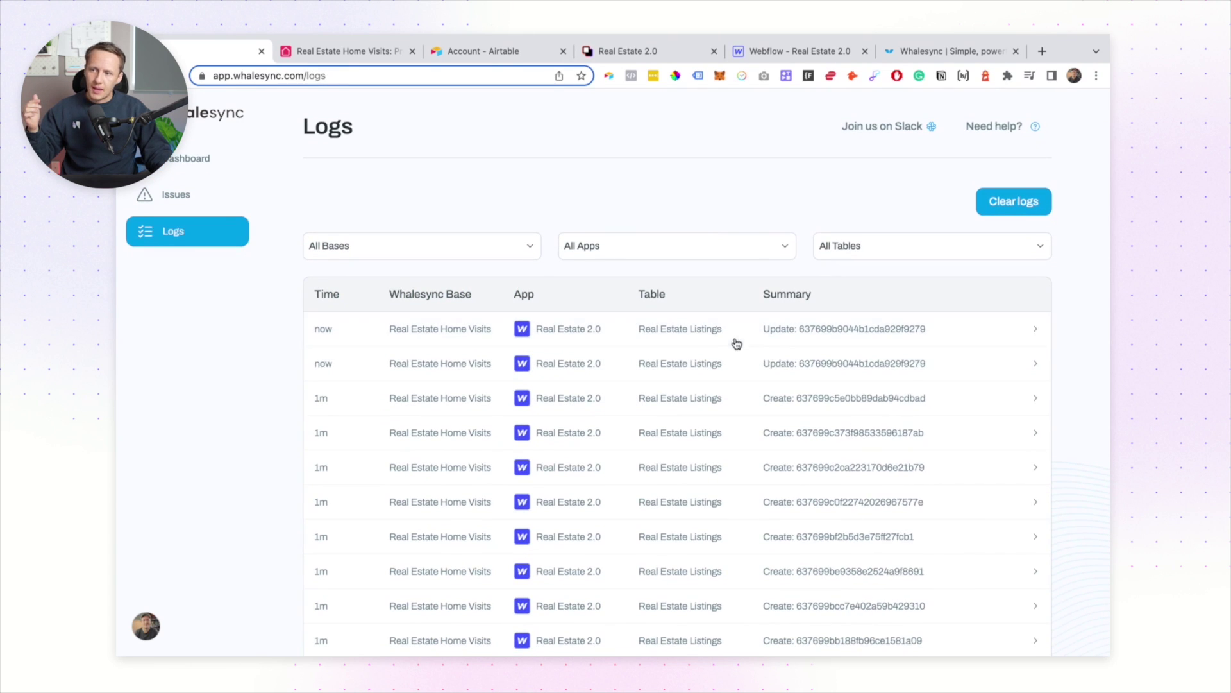
{"action": "left_click", "coordinate": [734, 342]}
{"action": "scroll", "coordinate": [853, 455], "scroll_direction": "down", "scroll_amount": 2}
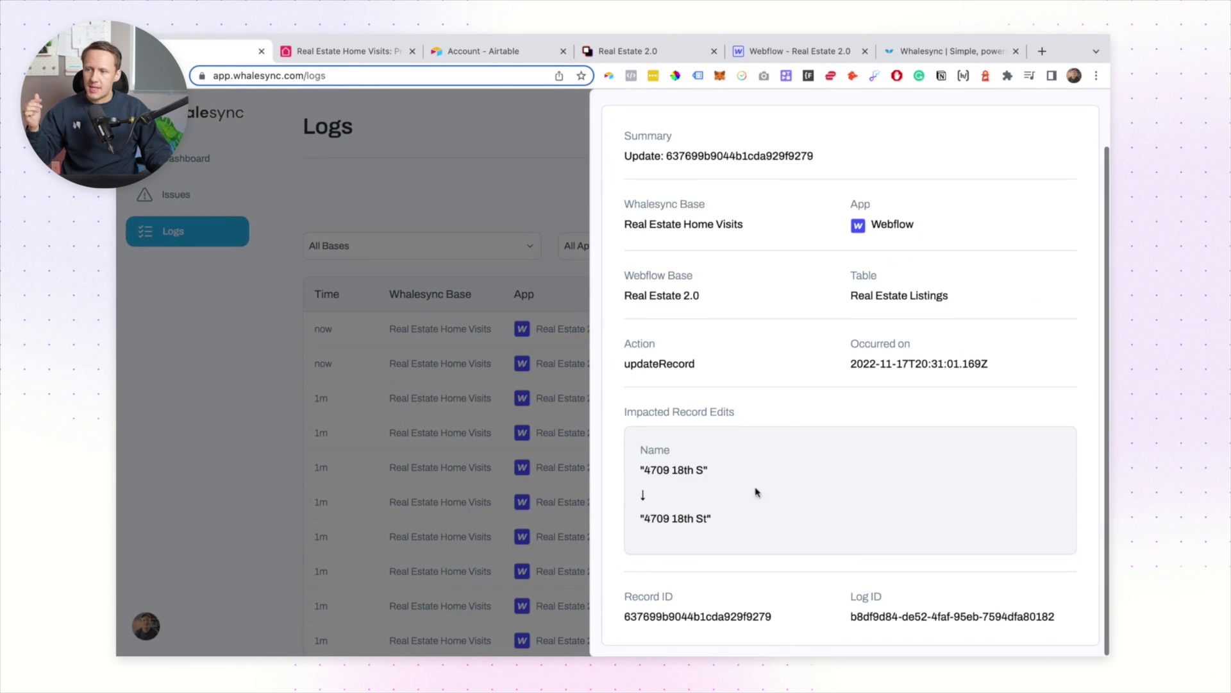
{"action": "left_click", "coordinate": [172, 228]}
{"action": "left_click", "coordinate": [793, 51]}
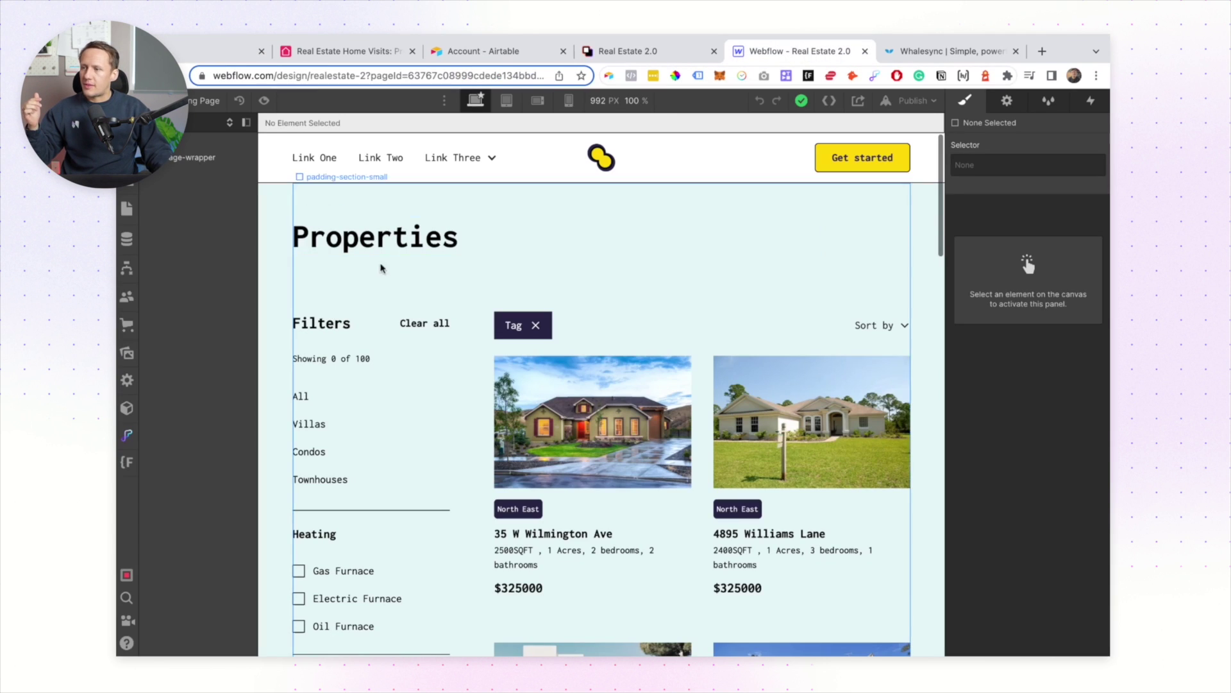
Step: Reload the Webflow Designer and reopen the 10-item Real Estate Listings collection
{"action": "left_click", "coordinate": [127, 241]}
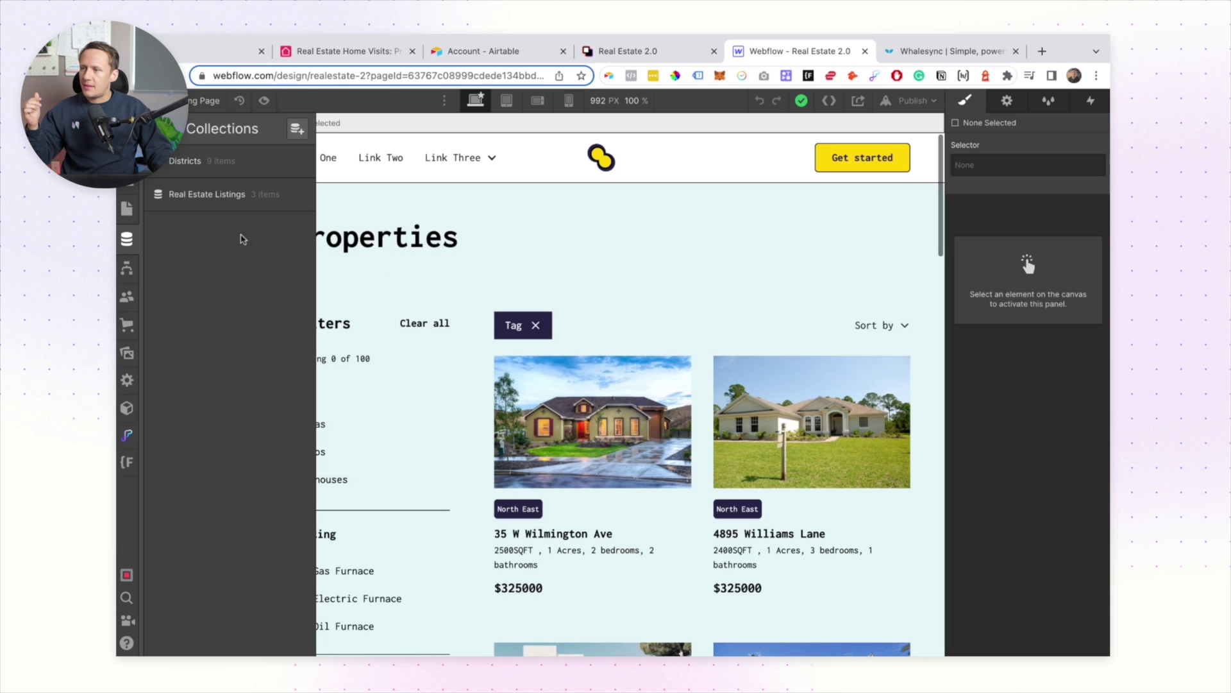
{"action": "left_click", "coordinate": [211, 203]}
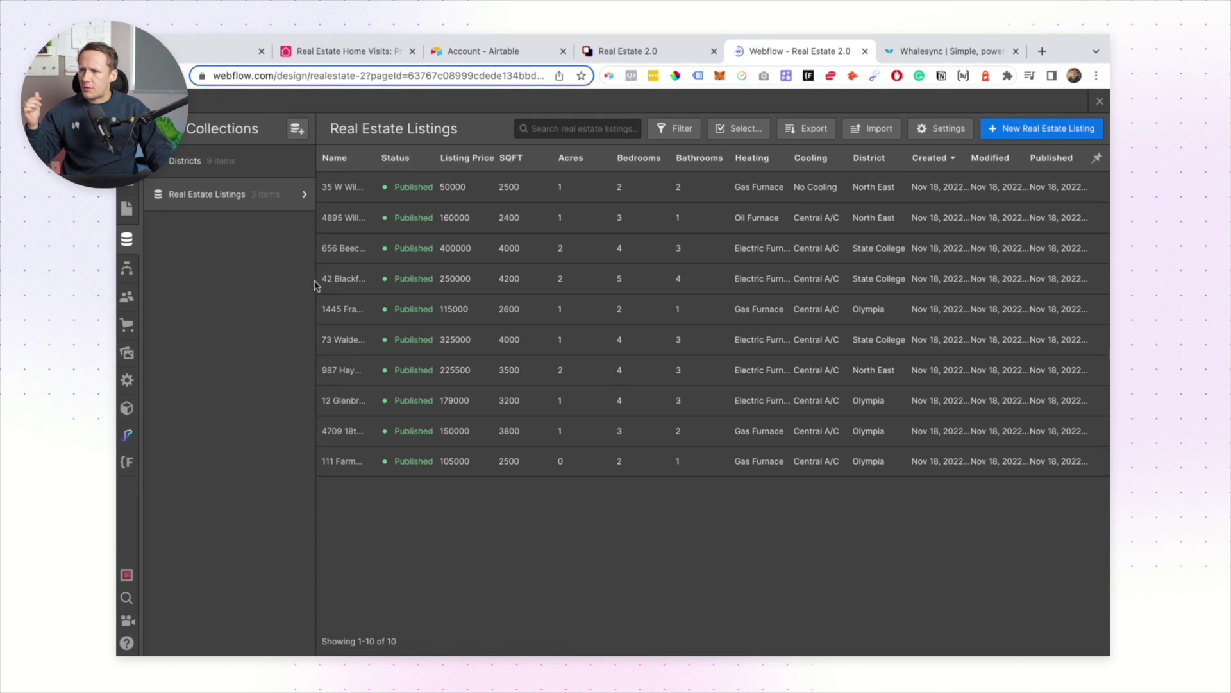
{"action": "key", "text": "super+r"}
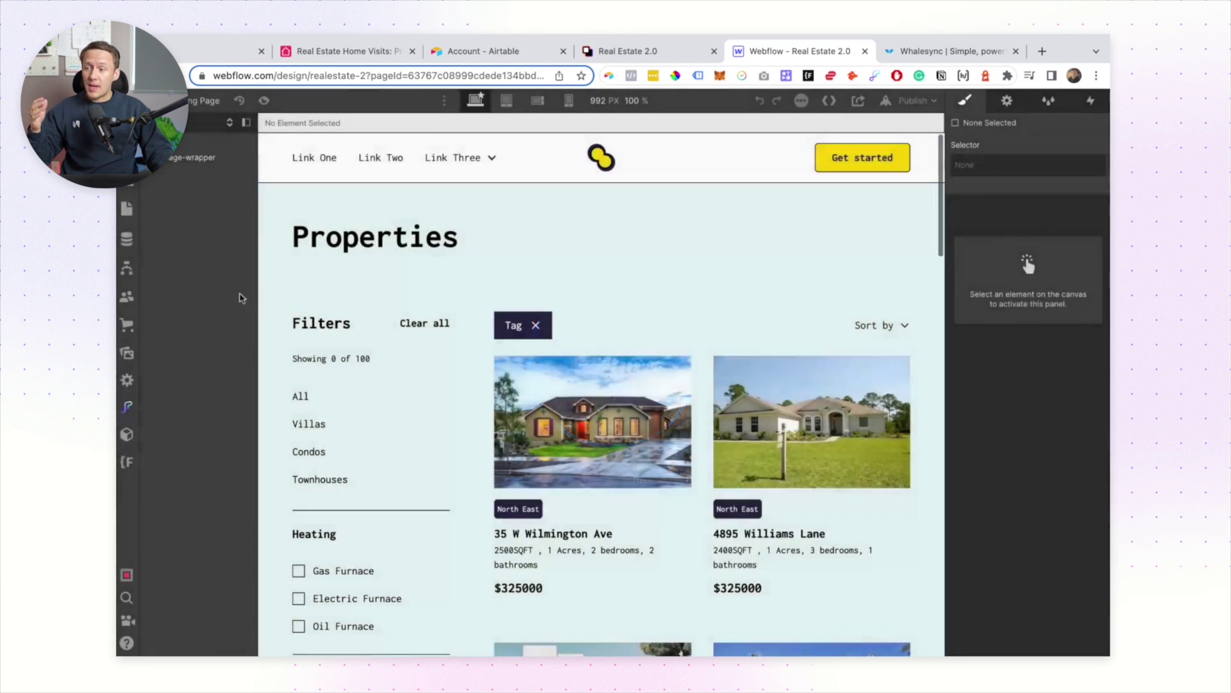
{"action": "left_click", "coordinate": [125, 239]}
{"action": "left_click", "coordinate": [205, 200]}
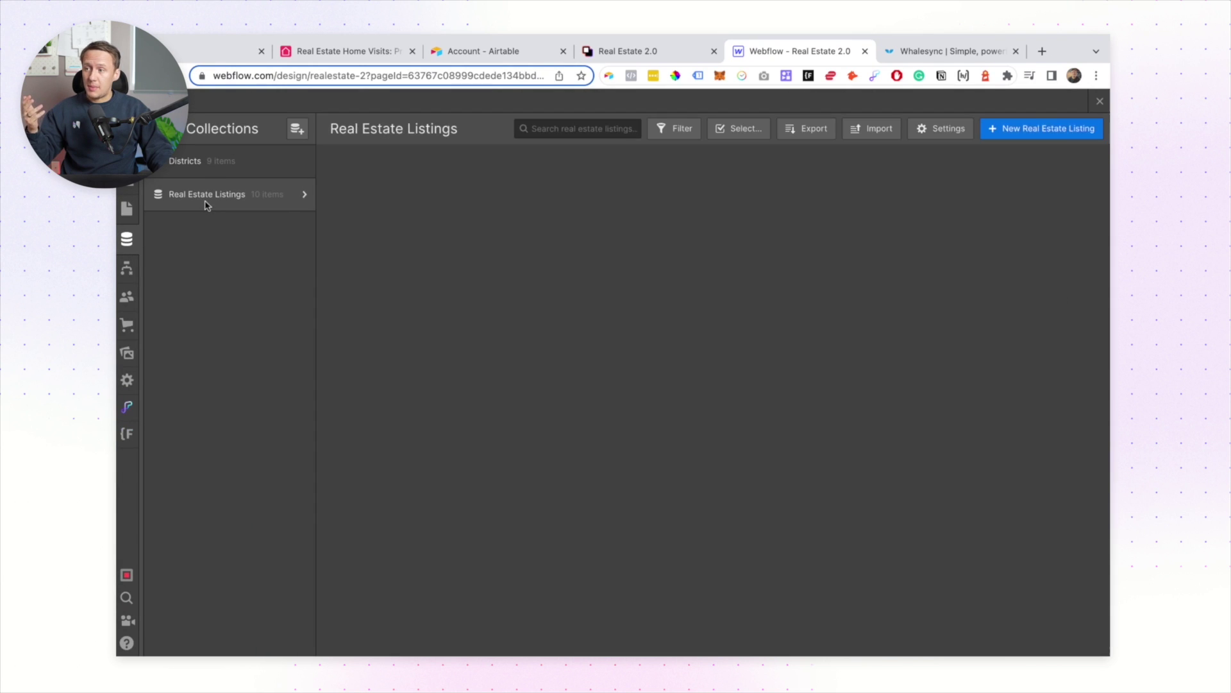